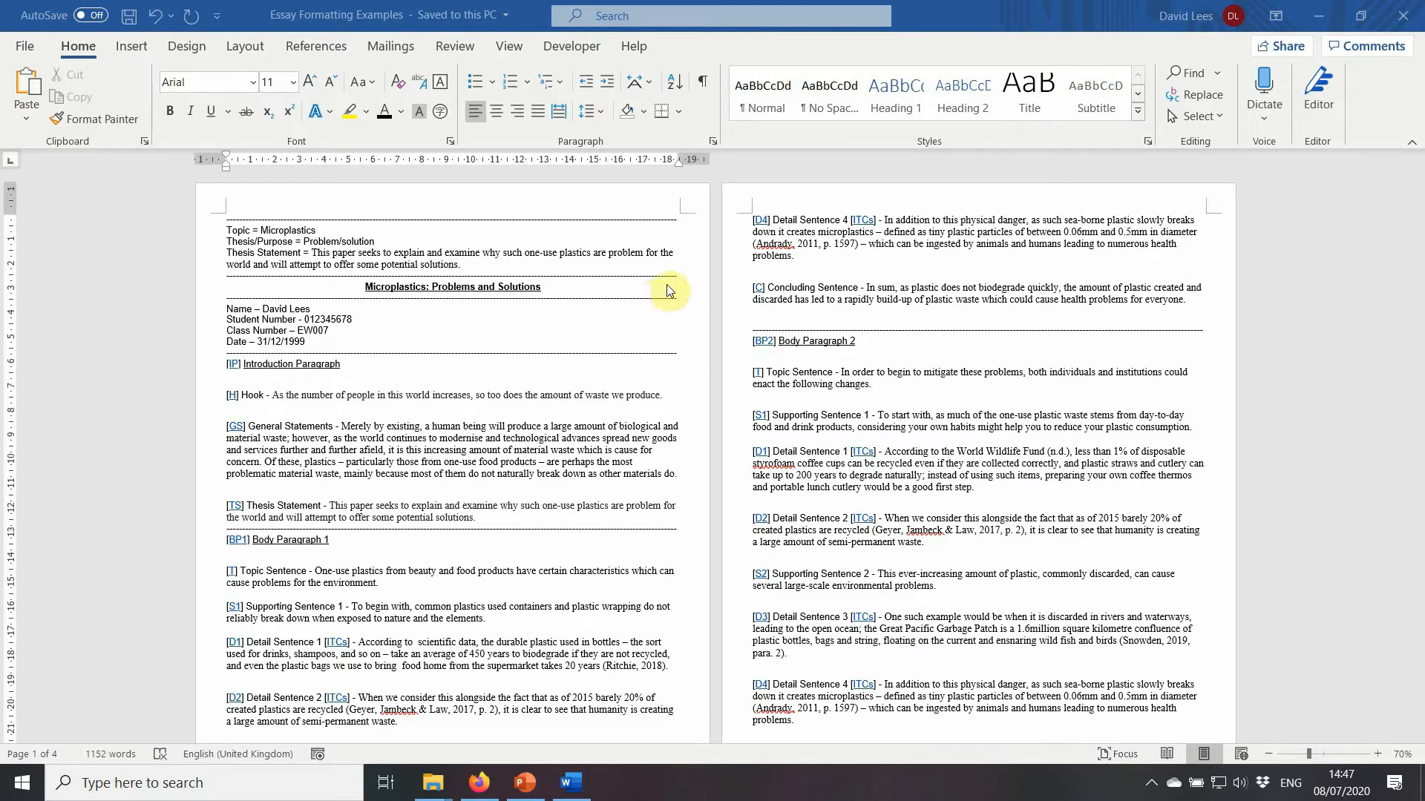
Delete the topic, purpose and thesis block above the essay title, plus the dashed lines above and below the student details.
left_click_drag(680, 277, 213, 225)
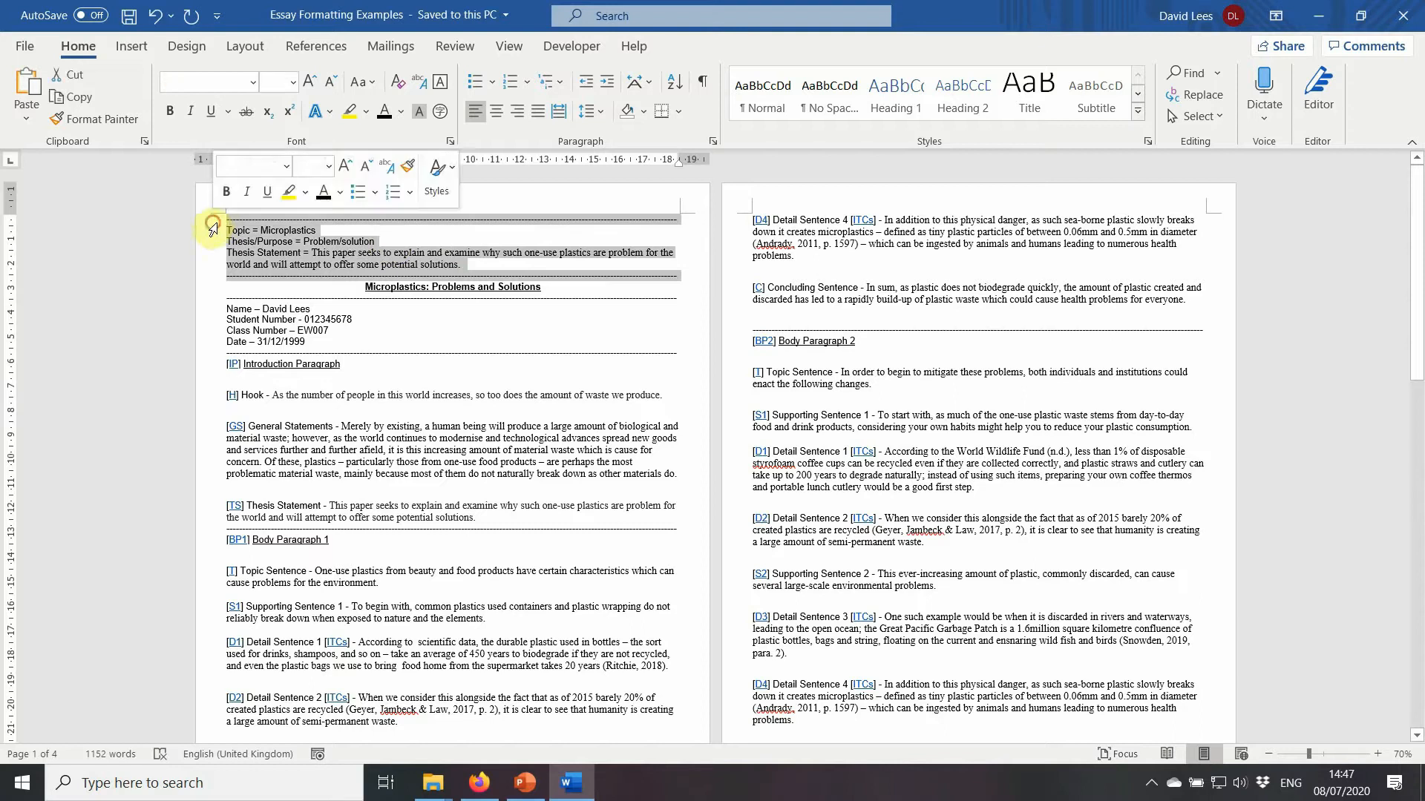
key("Delete")
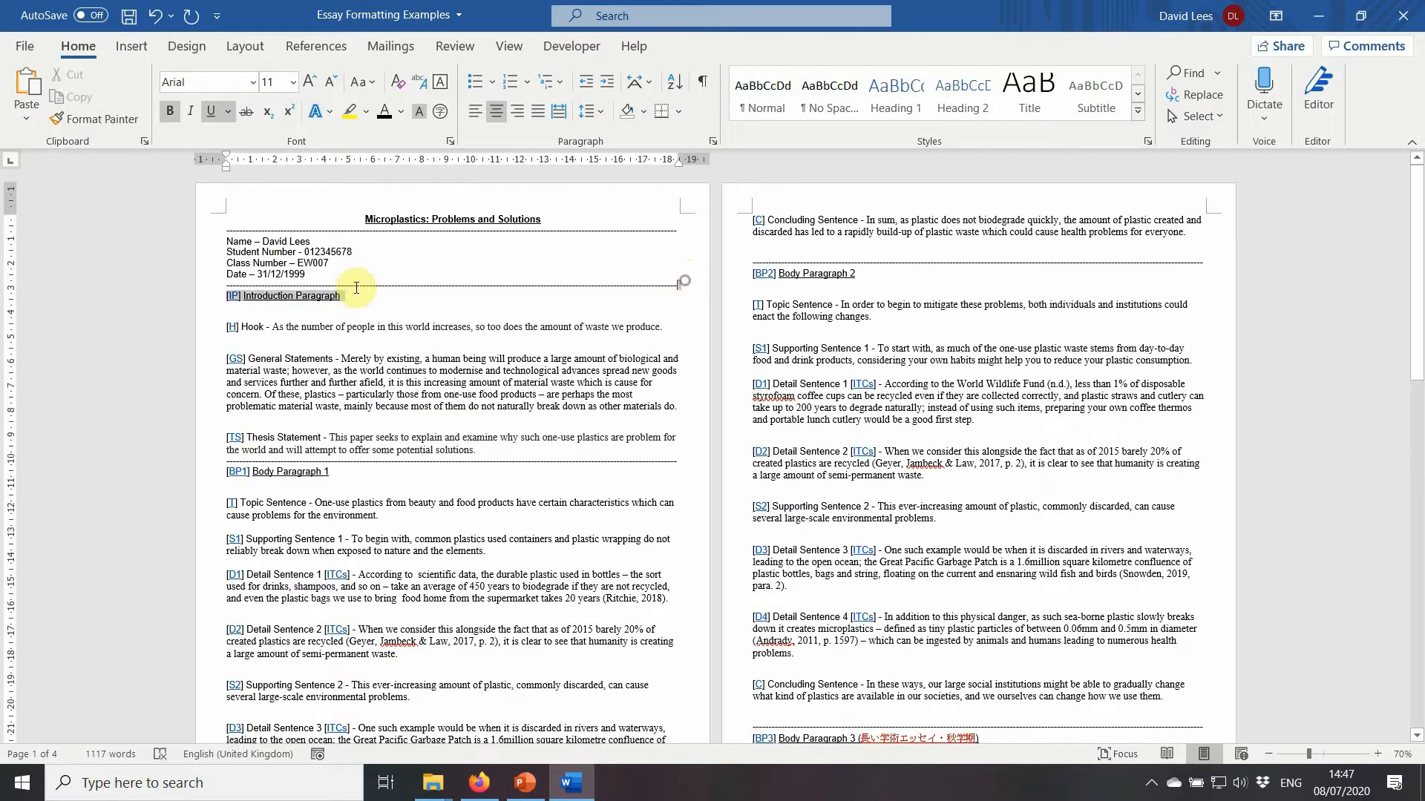
left_click(211, 284)
key("Delete")
left_click_drag(690, 230, 224, 231)
key("Delete")
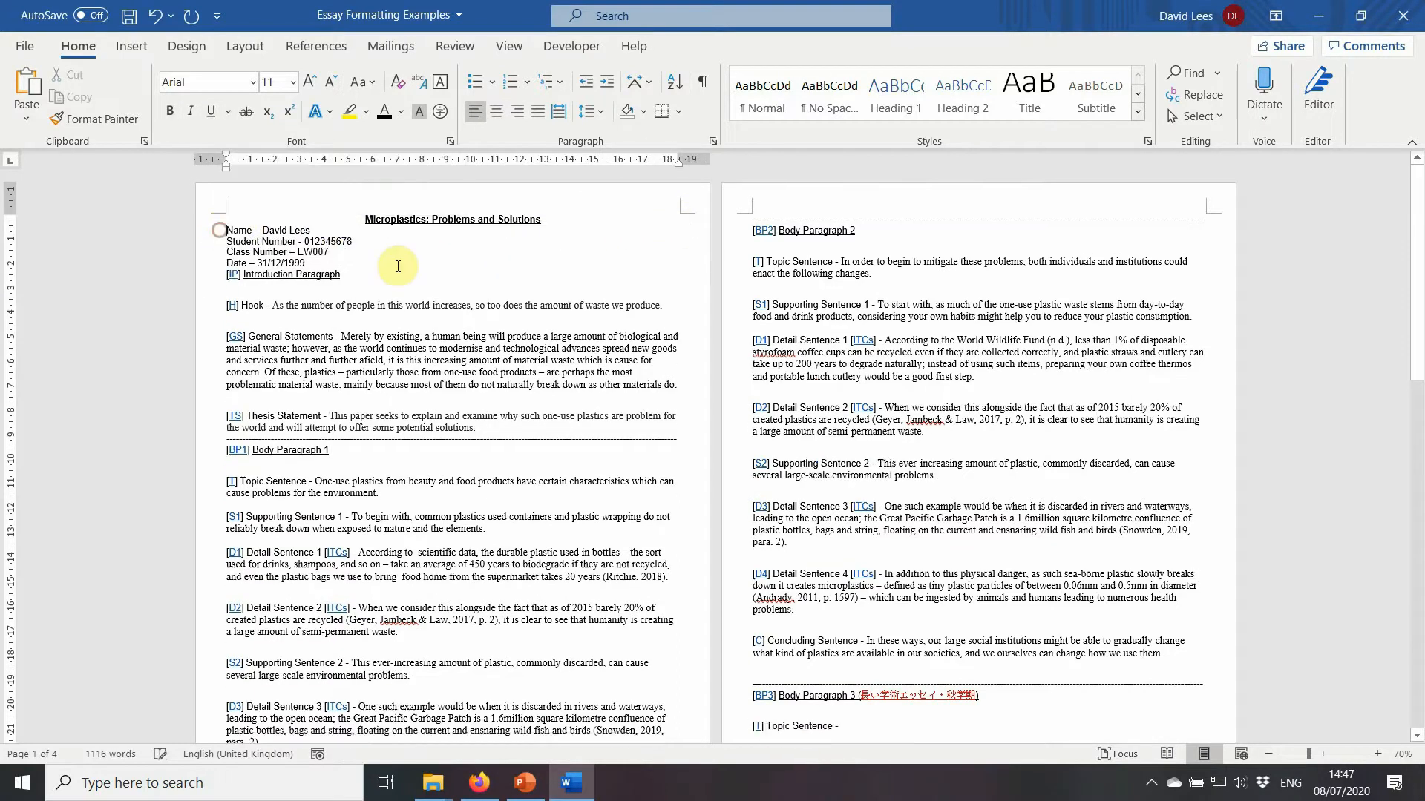
Insert a blank line above the student details and above the introduction heading, and remove that heading's [IP] tag.
key("Return")
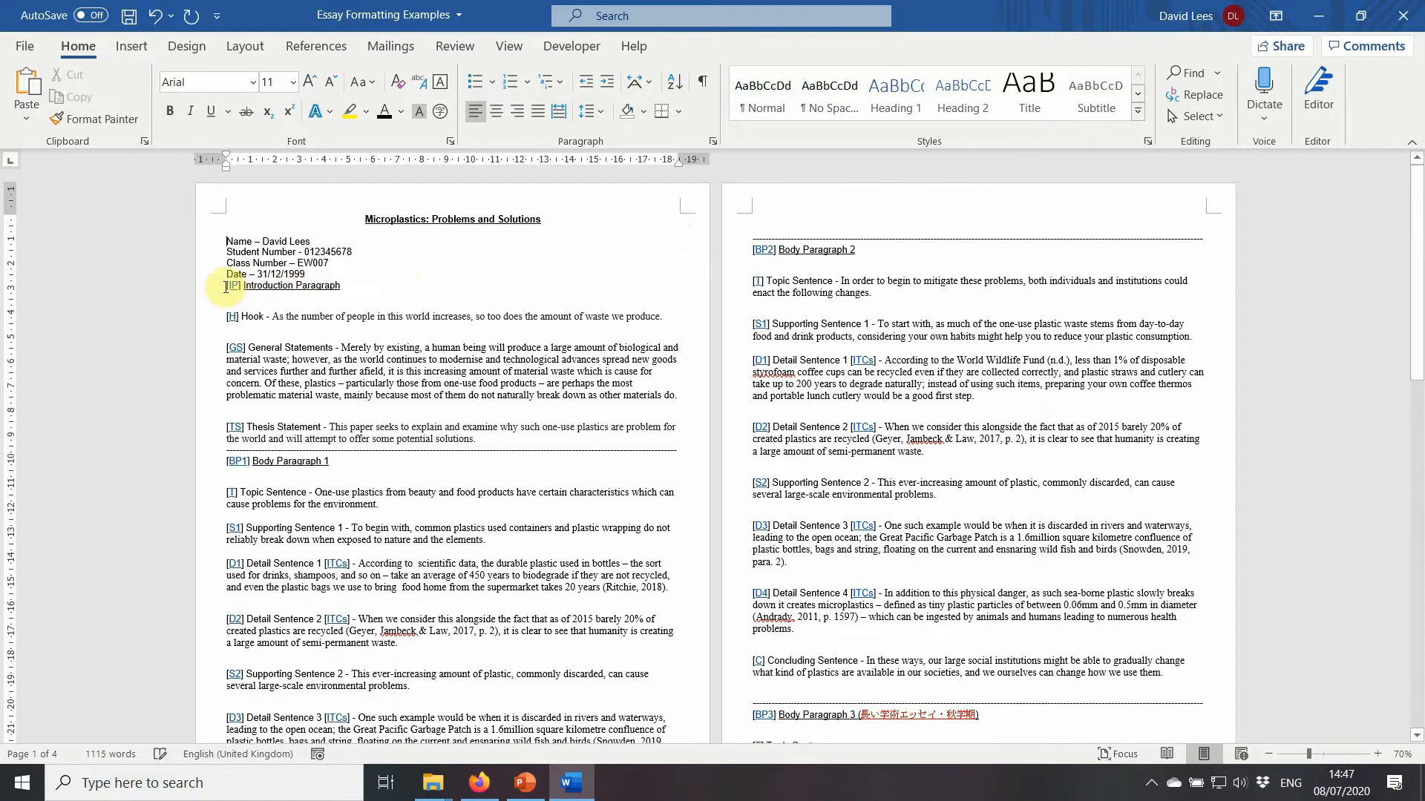
key("Return")
left_click(245, 296)
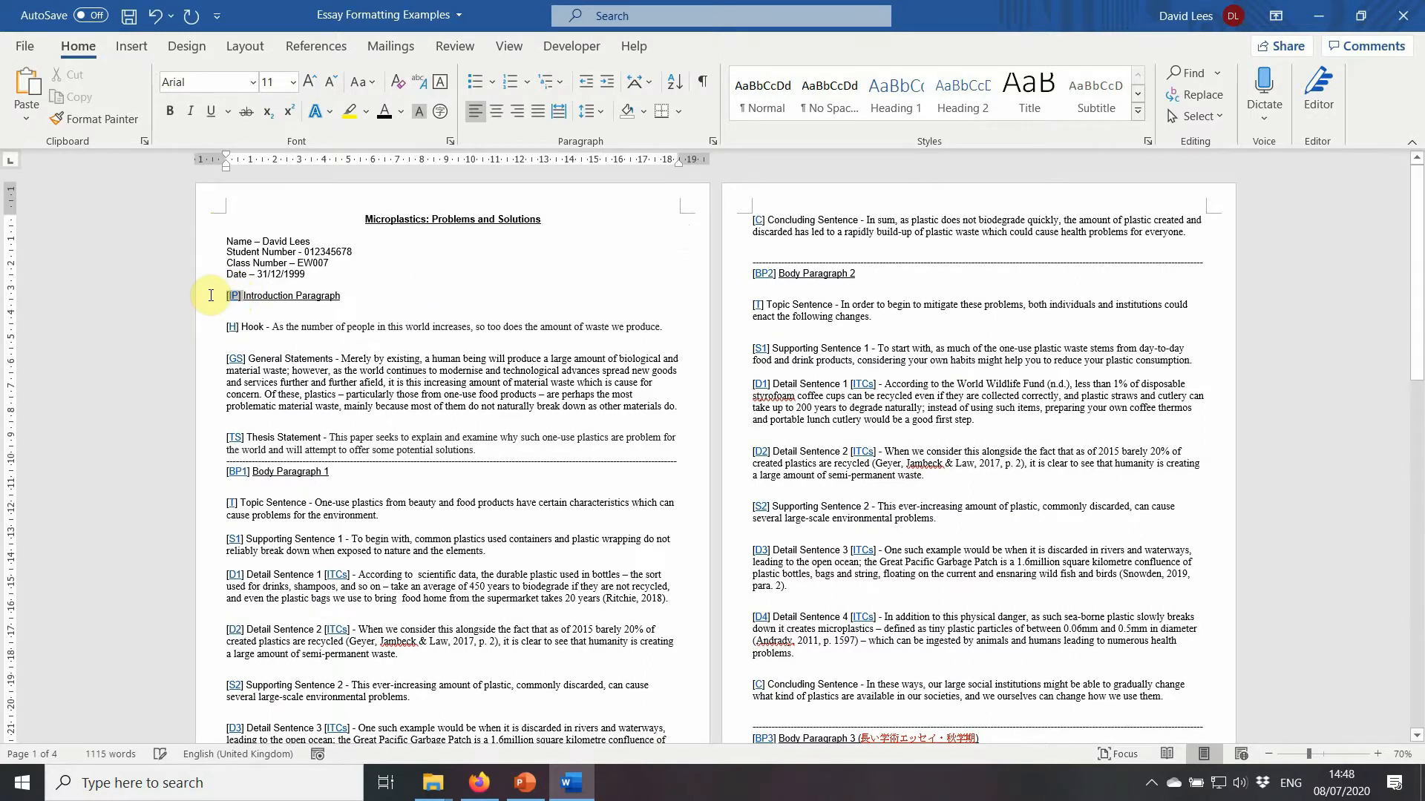
key("BackSpace")
key("BackSpace")
key("BackSpace")
key("BackSpace")
key("BackSpace")
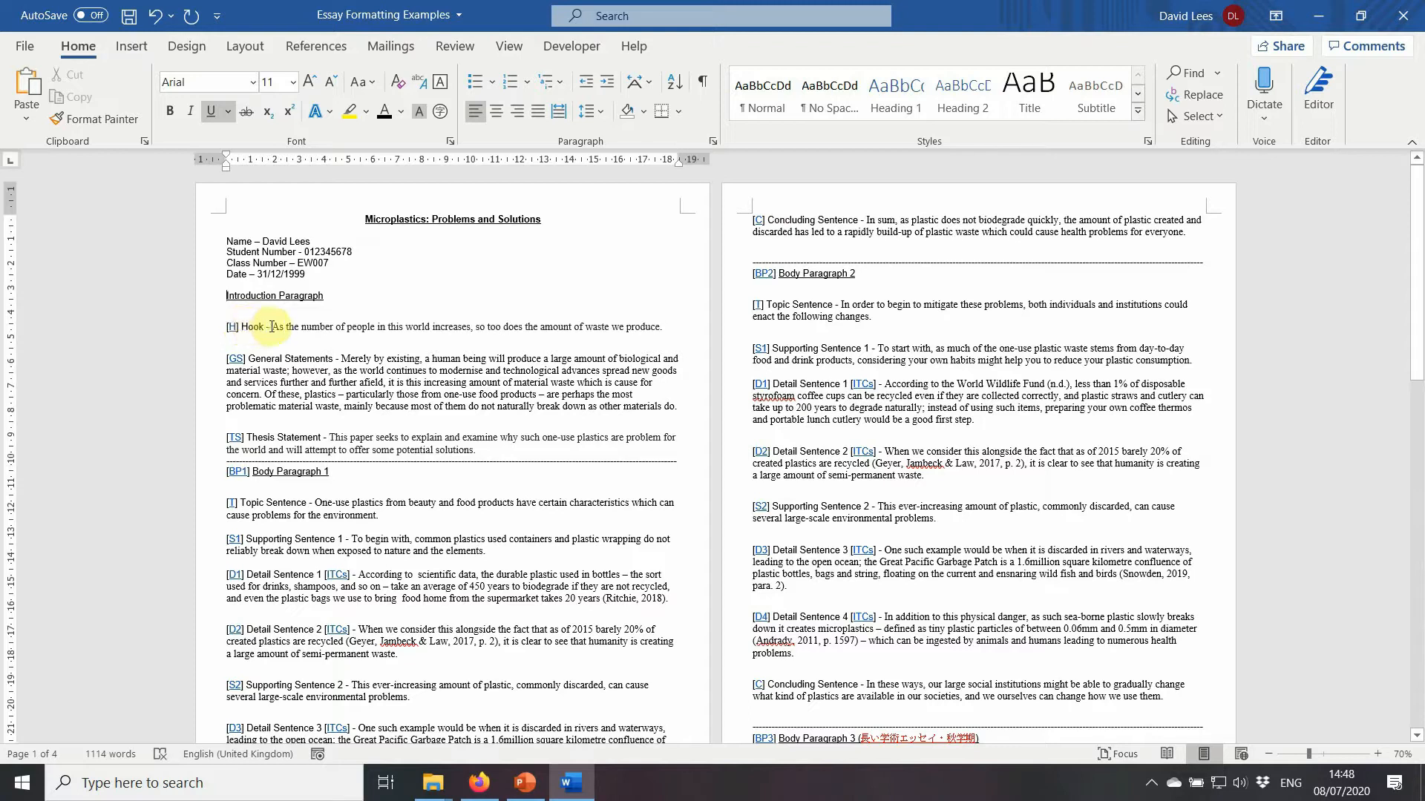
Remove the Hook, General Statements and Thesis Statement labels and their tags from the introduction text.
left_click_drag(273, 326, 197, 327)
key("BackSpace")
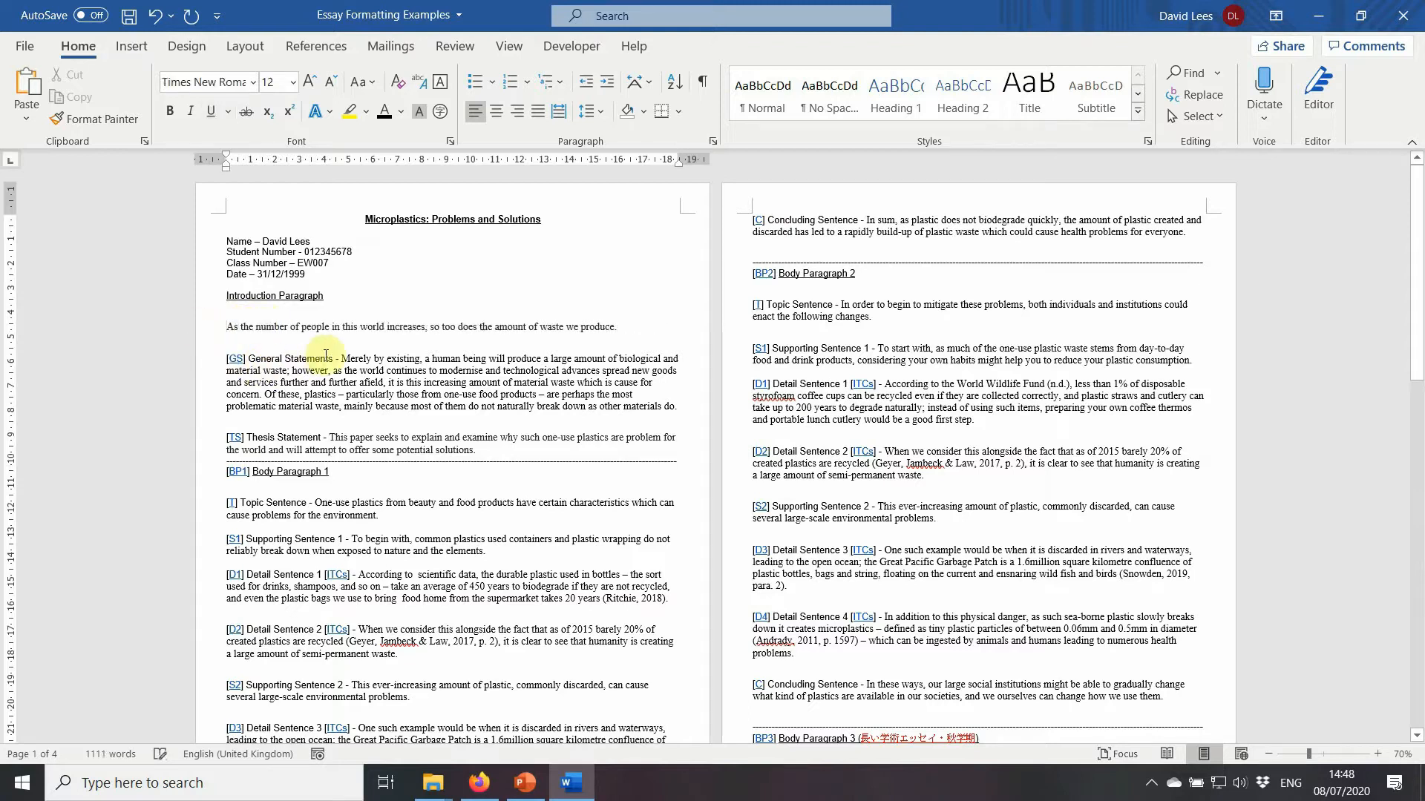
left_click_drag(342, 359, 198, 358)
key("BackSpace")
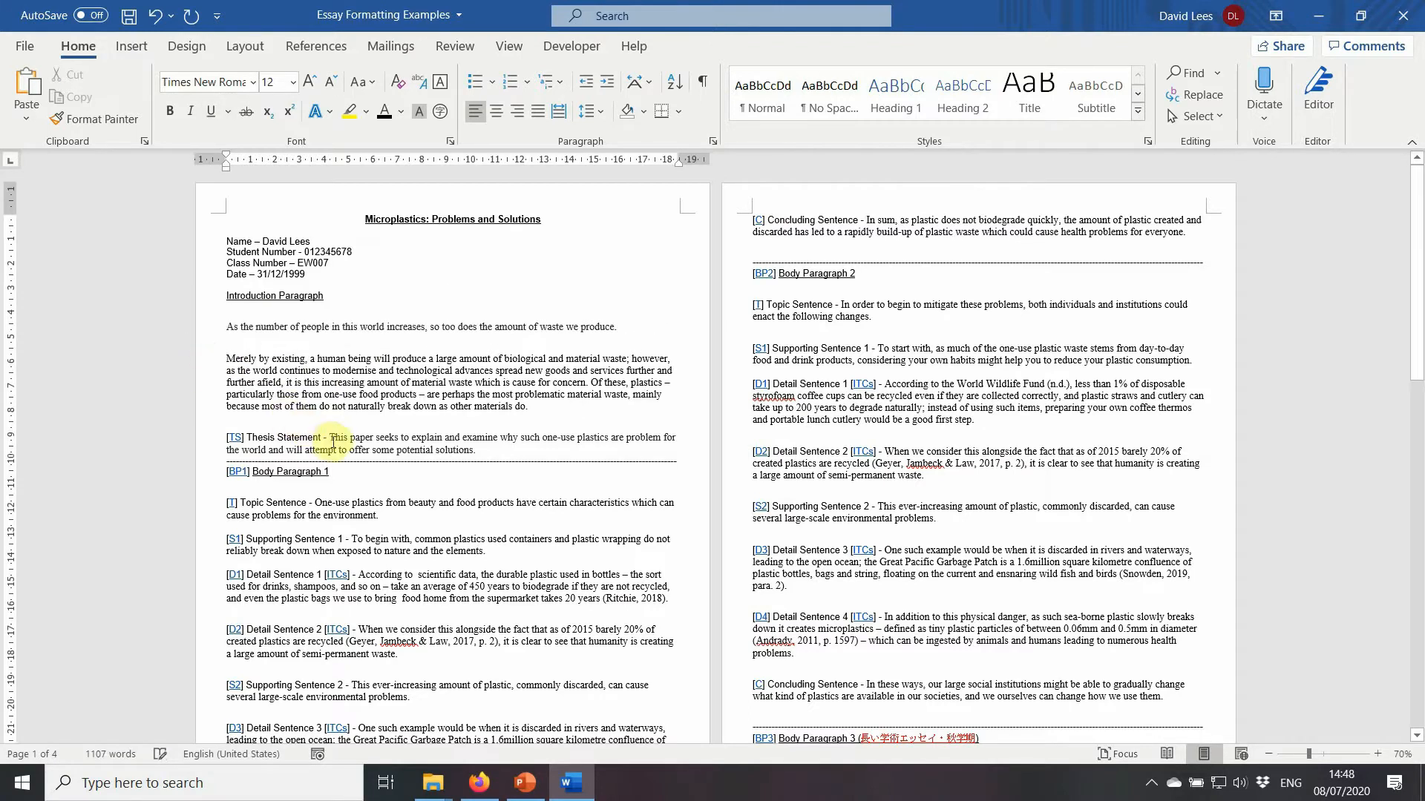
left_click_drag(331, 437, 197, 438)
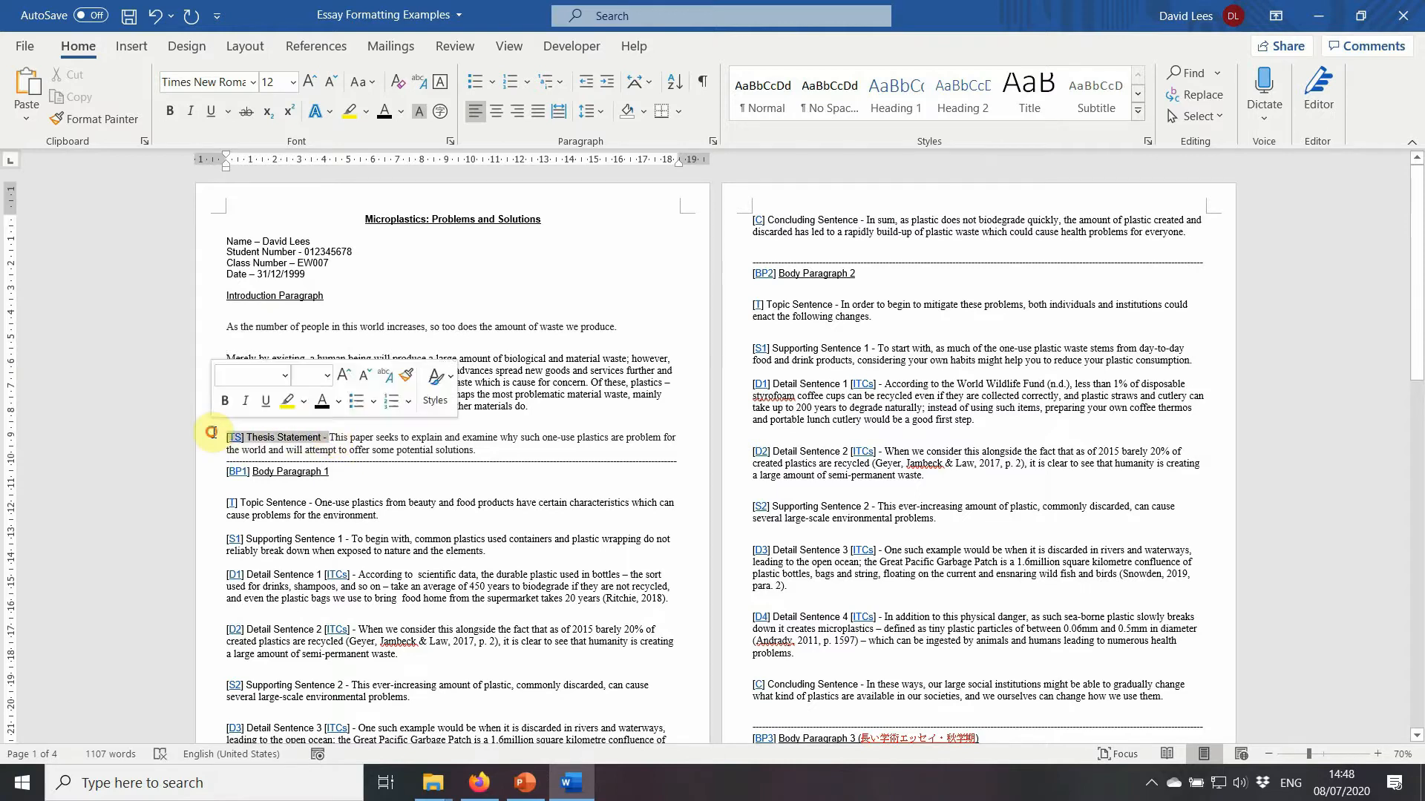
key("BackSpace")
Remove the Topic Sentence, Supporting Sentence 1 and Detail Sentence 1 labels with their tags from Body Paragraph 1.
left_click_drag(314, 503, 198, 501)
key("BackSpace")
left_click_drag(351, 540, 233, 536)
key("BackSpace")
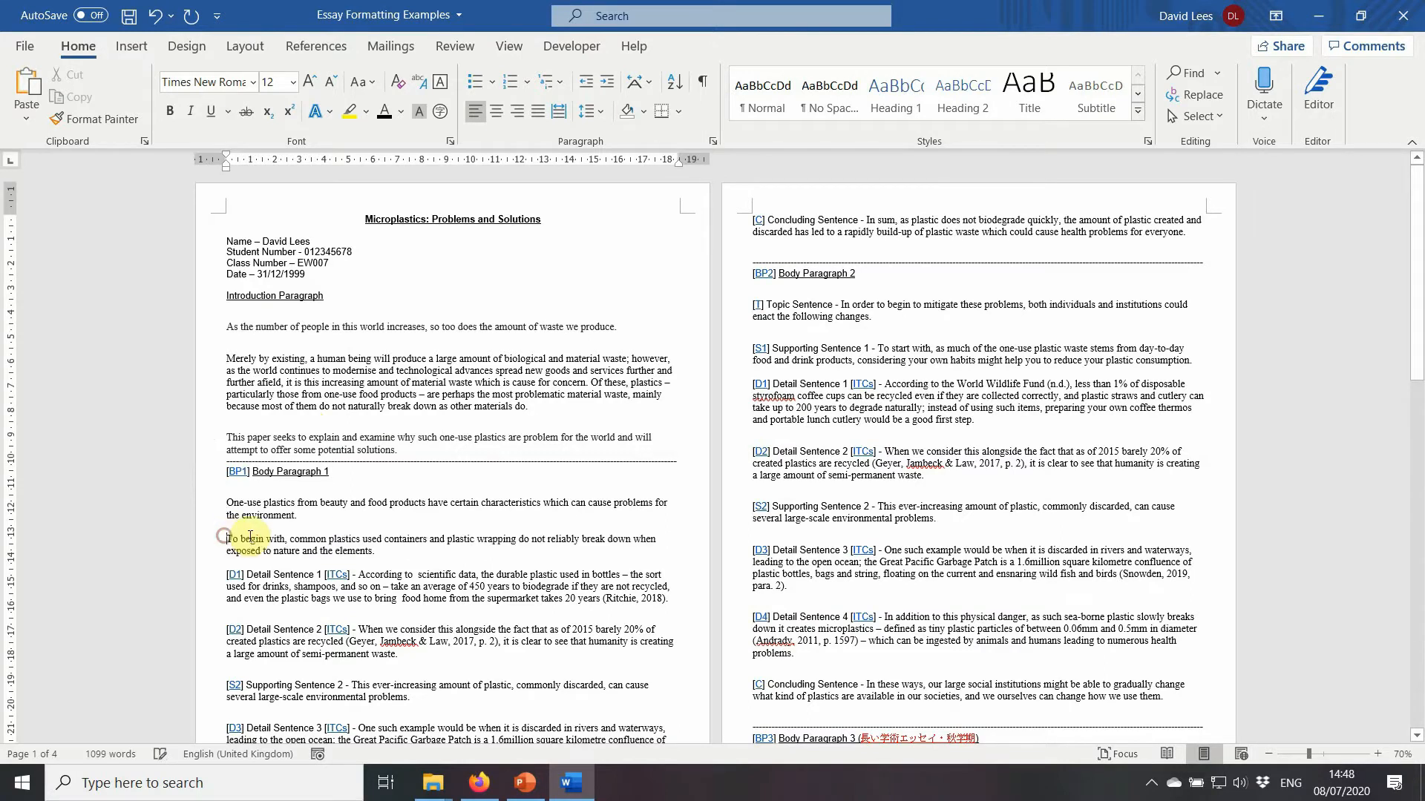
scroll(352, 510, "down", 2)
left_click_drag(359, 511, 219, 506)
key("BackSpace")
Remove the Detail Sentence 2, Supporting Sentence 2 and Detail Sentence 3 labels with their tags from Body Paragraph 1.
scroll(217, 501, "down", 2)
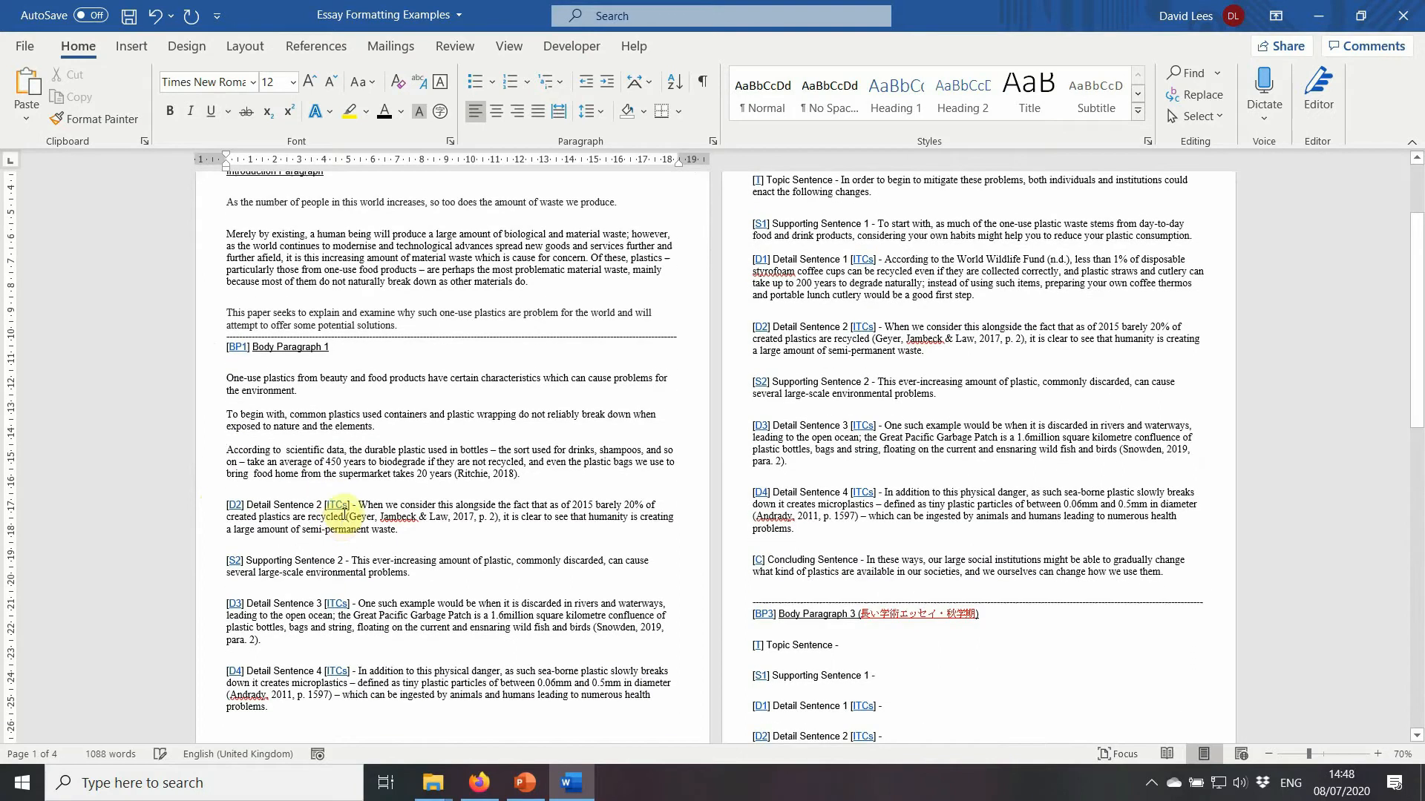
left_click_drag(359, 504, 188, 504)
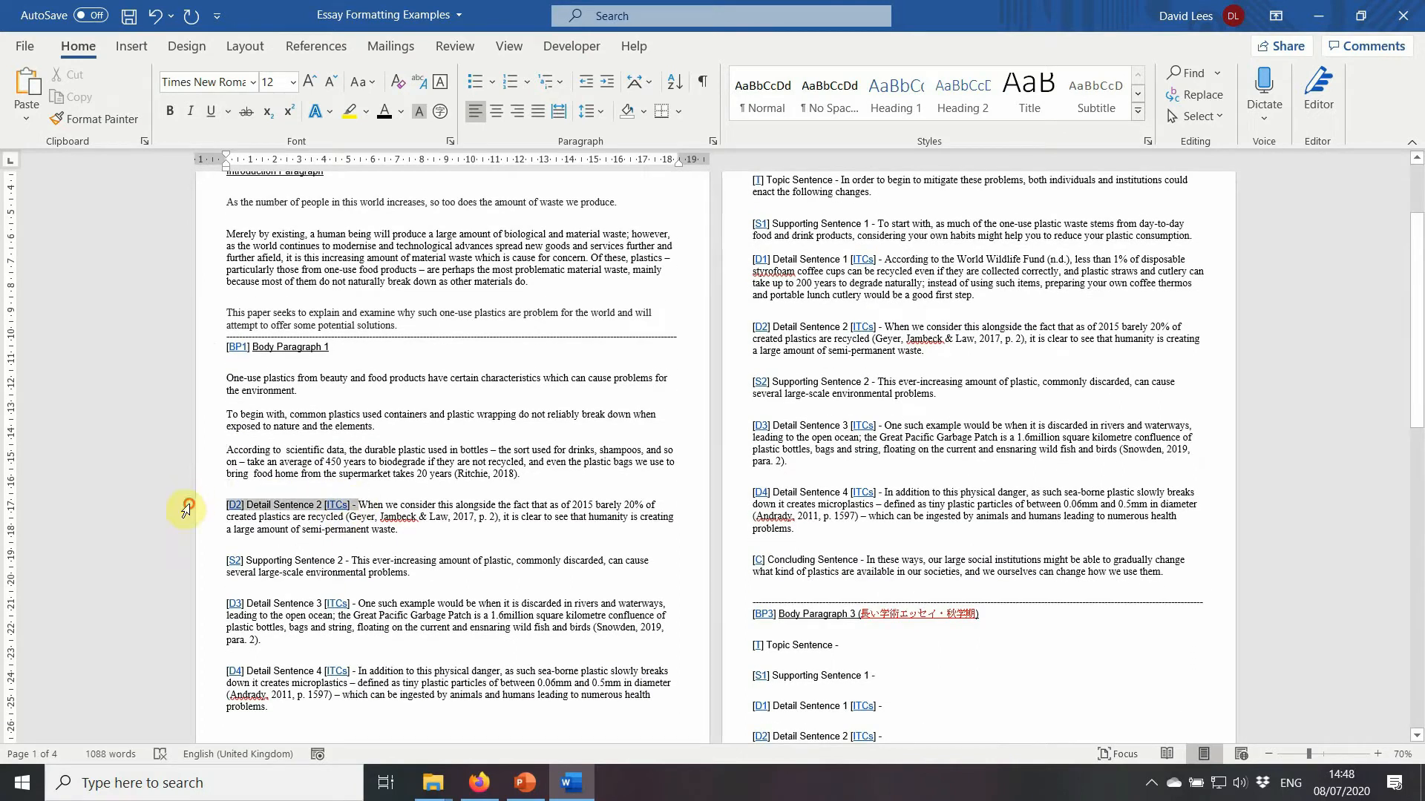
key("BackSpace")
left_click_drag(353, 560, 191, 560)
key("BackSpace")
left_click_drag(359, 603, 220, 602)
key("BackSpace")
Remove the Detail Sentence 4 and Concluding Sentence labels with their tags from Body Paragraph 1.
scroll(354, 594, "down", 2)
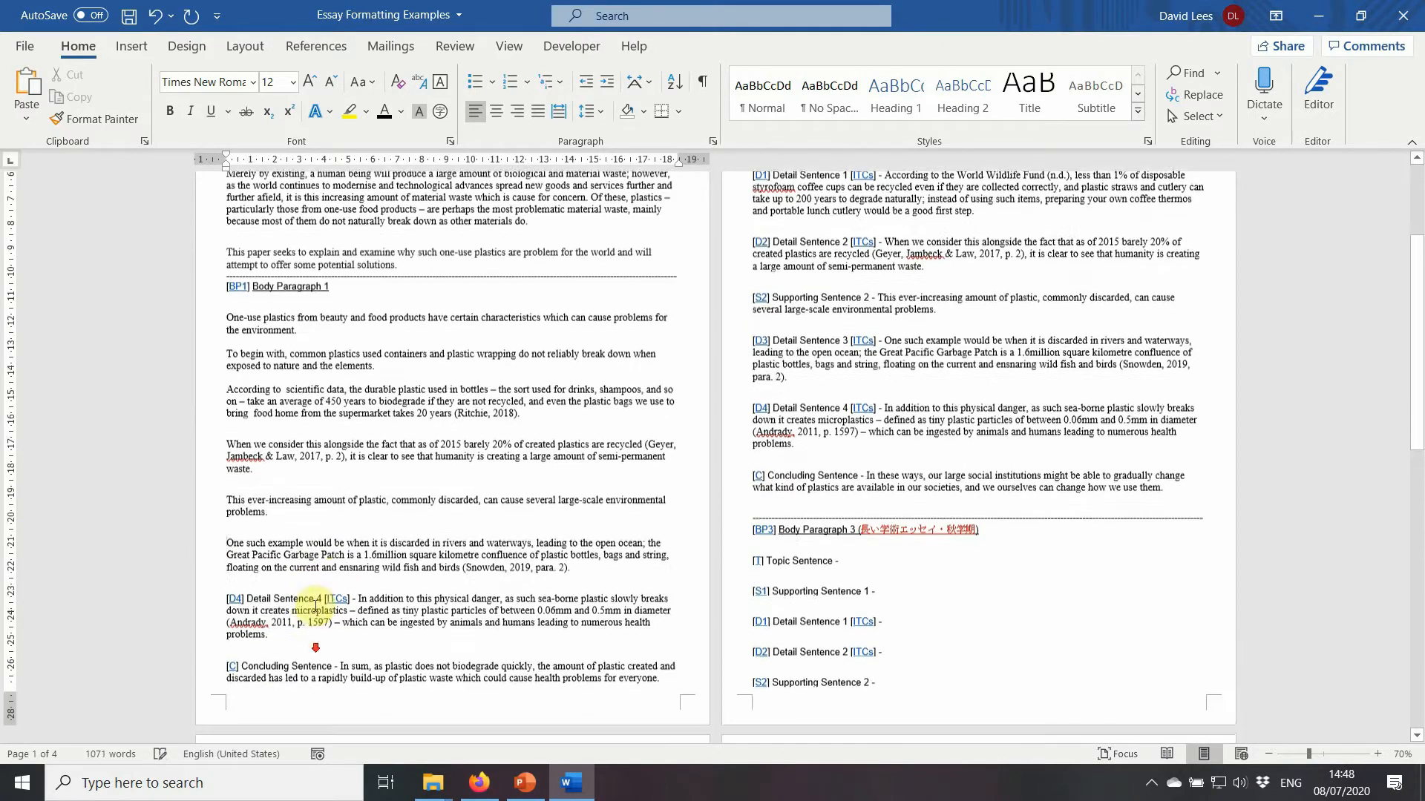
left_click_drag(359, 598, 222, 598)
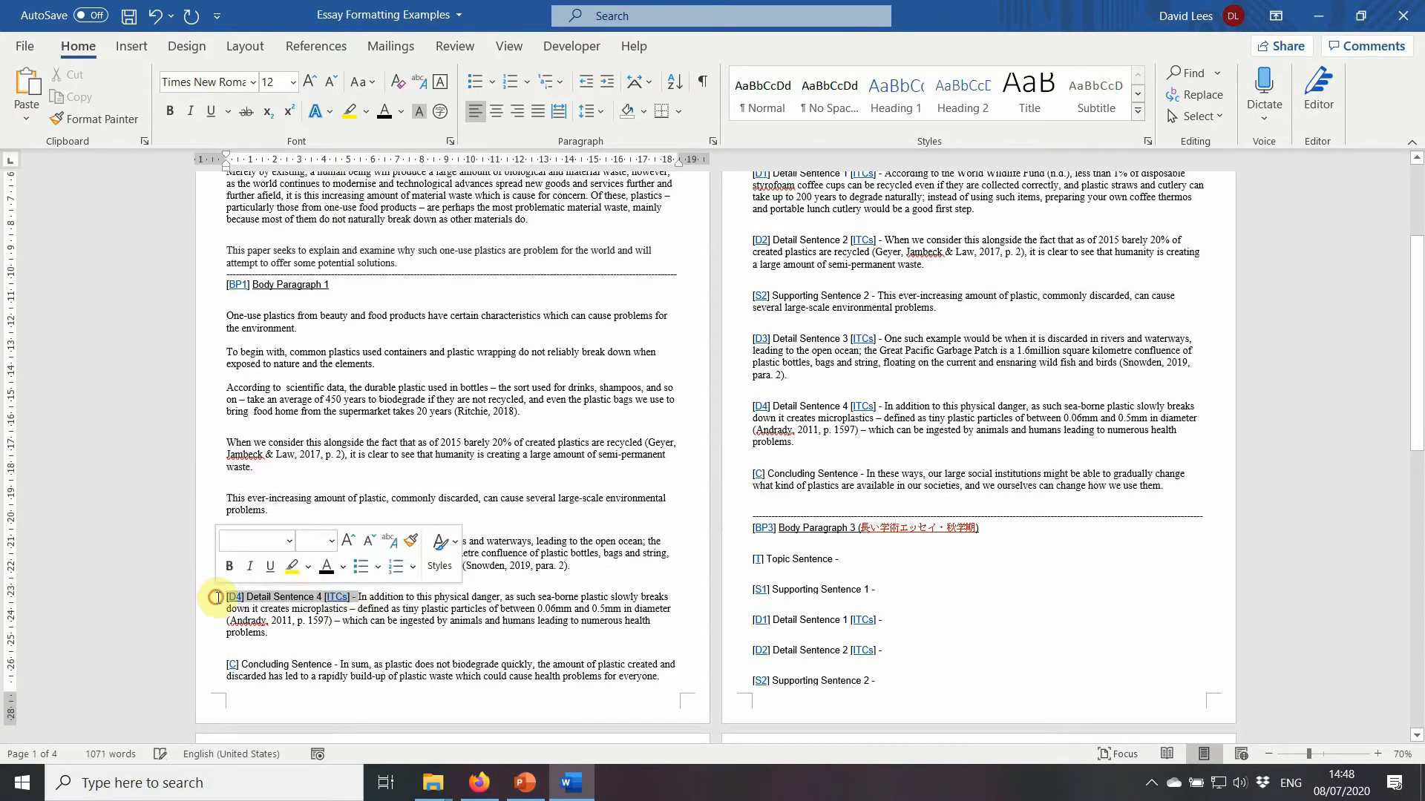
key("BackSpace")
left_click_drag(341, 651, 196, 652)
key("BackSpace")
Delete the dashed line above the Body Paragraph 2 heading together with the heading's [BP2] tag.
scroll(761, 405, "up", 1)
scroll(761, 404, "up", 3)
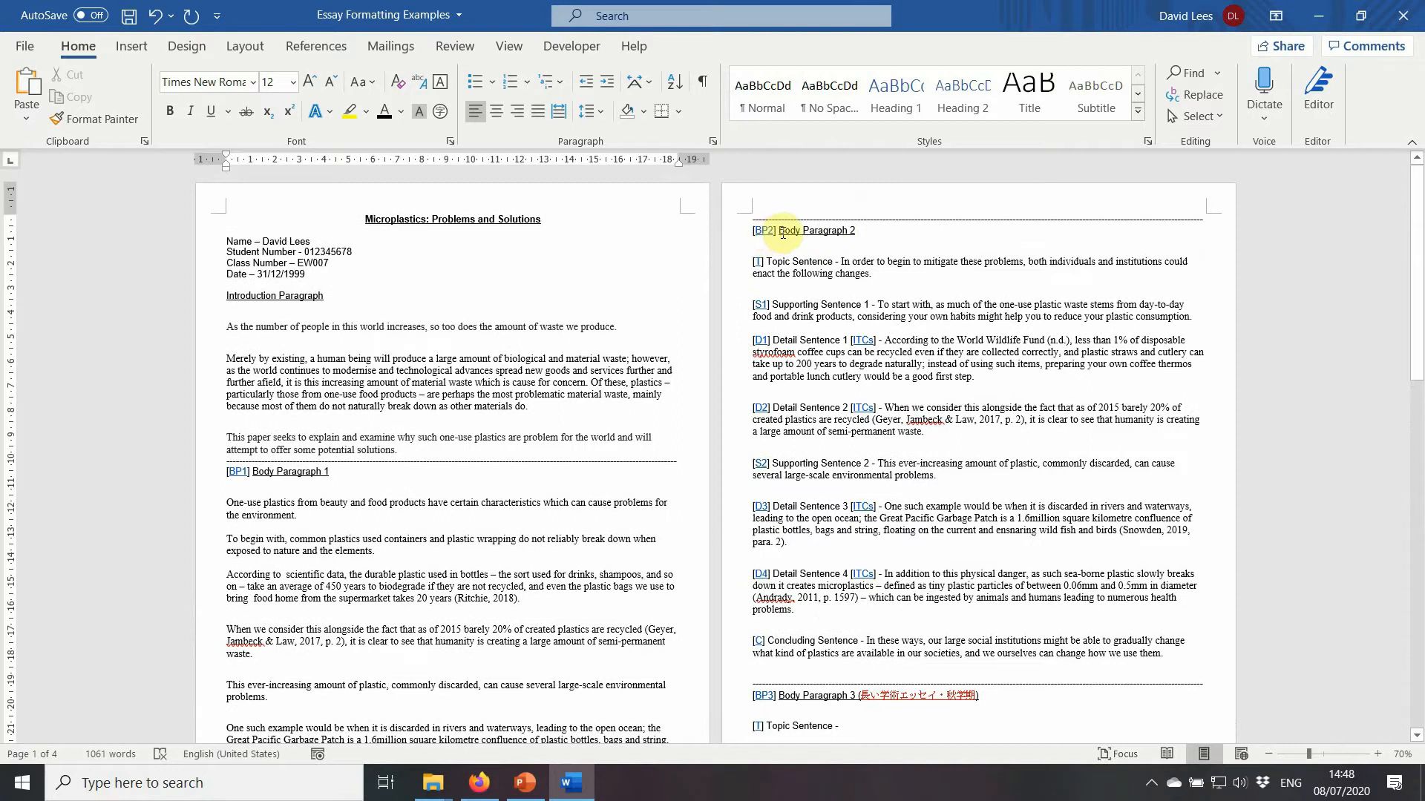
left_click_drag(778, 231, 734, 216)
key("BackSpace")
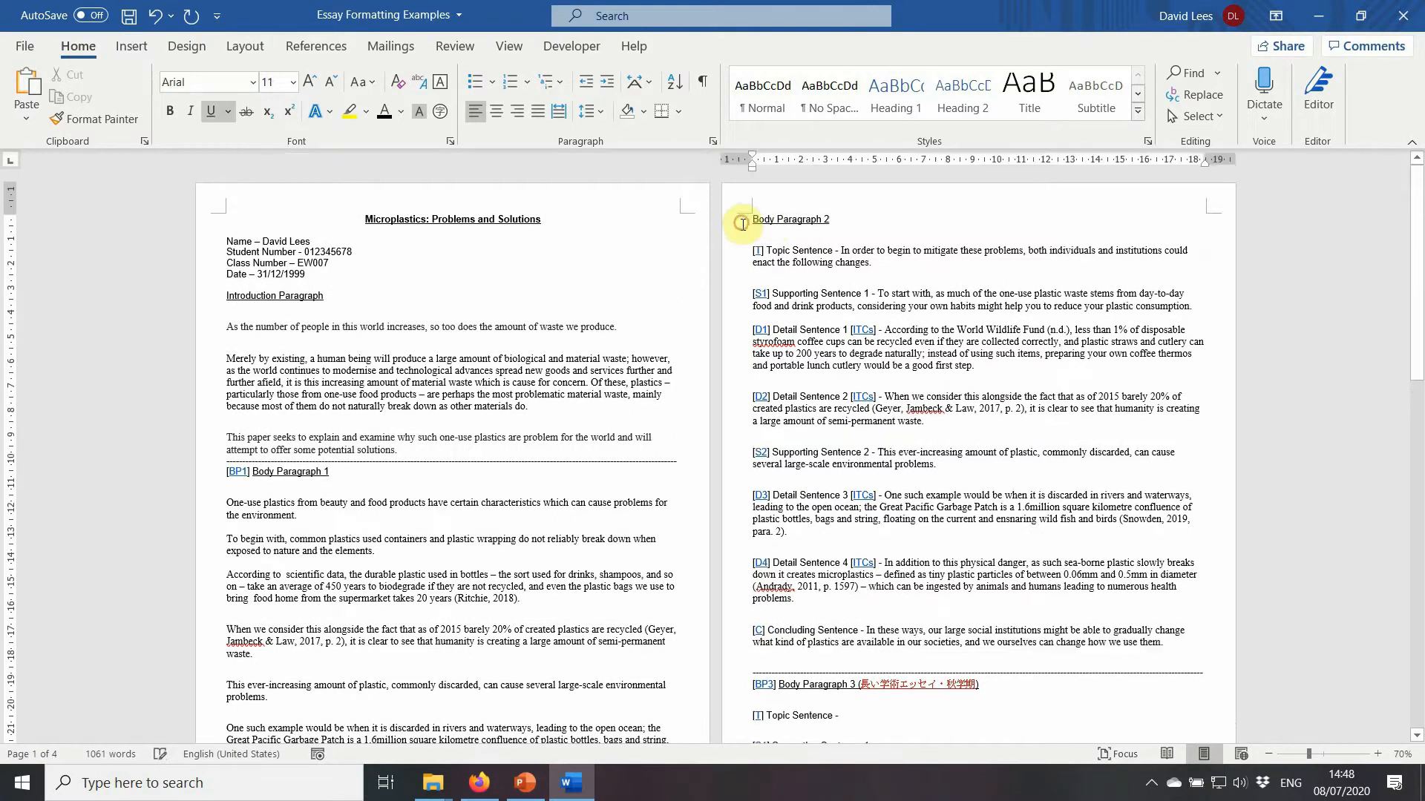
left_click_drag(839, 251, 745, 255)
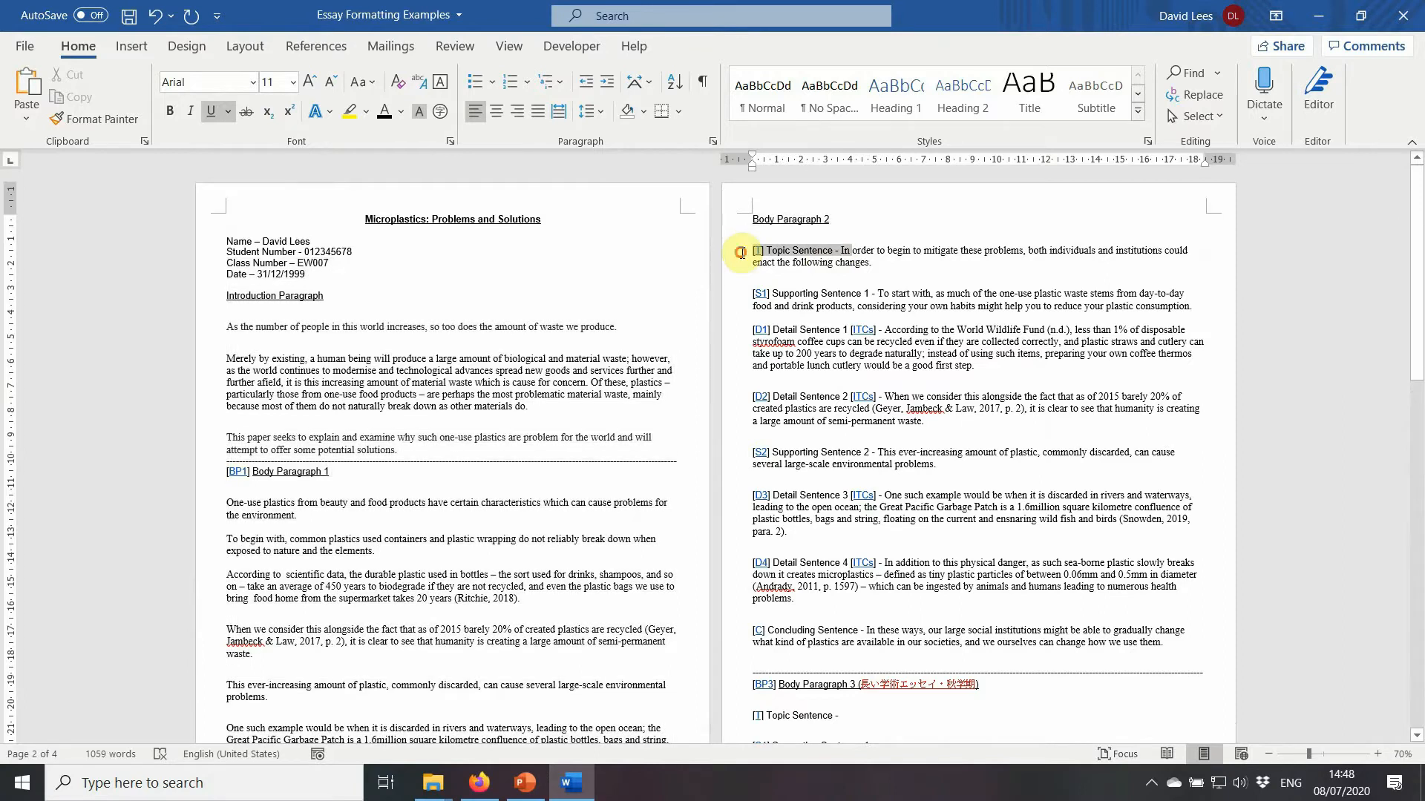
key("BackSpace")
key("ctrl+z")
Remove the Topic Sentence and Supporting Sentence 1 labels with their tags from Body Paragraph 2, keeping the sentences intact.
left_click(839, 251)
left_click(751, 251, "shift")
key("BackSpace")
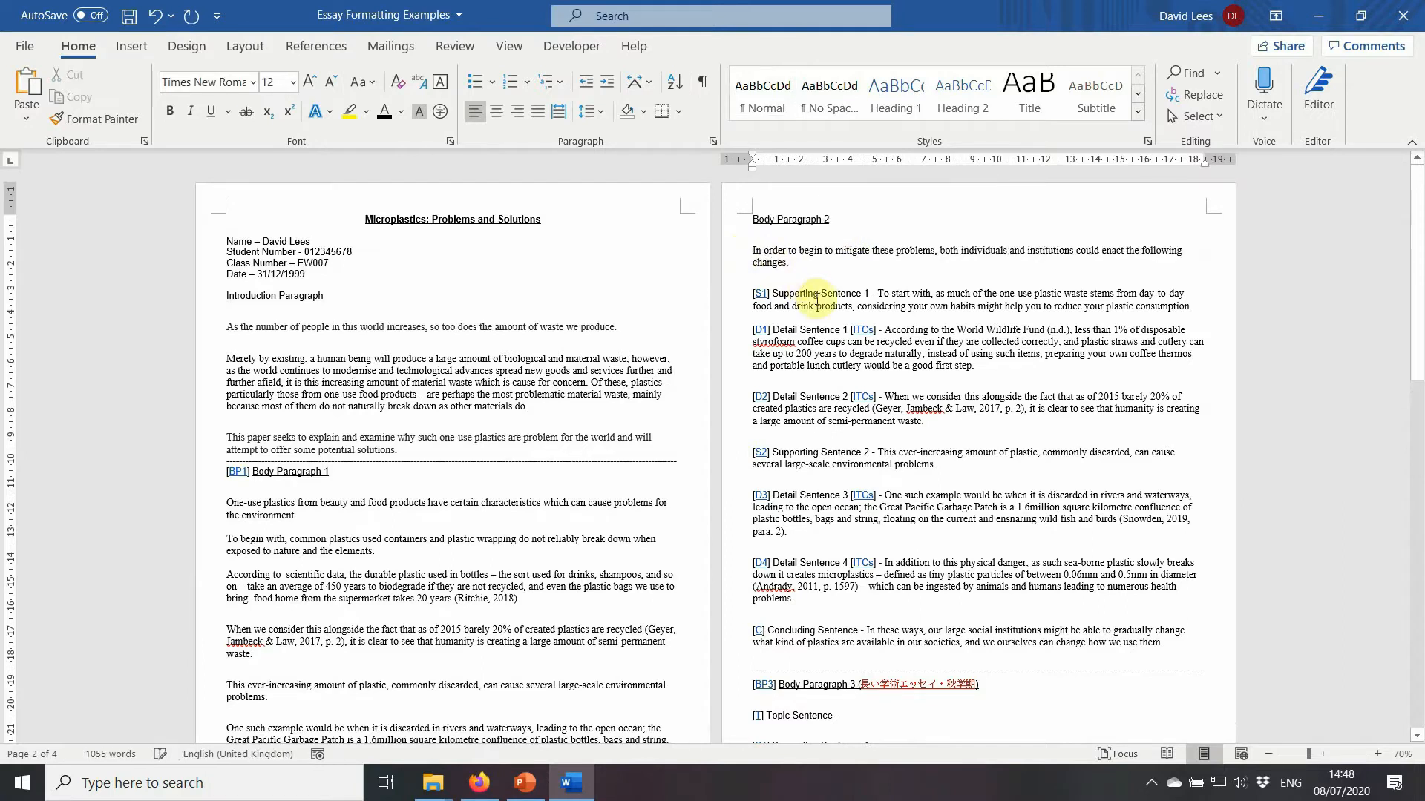
left_click_drag(877, 295, 751, 295)
key("BackSpace")
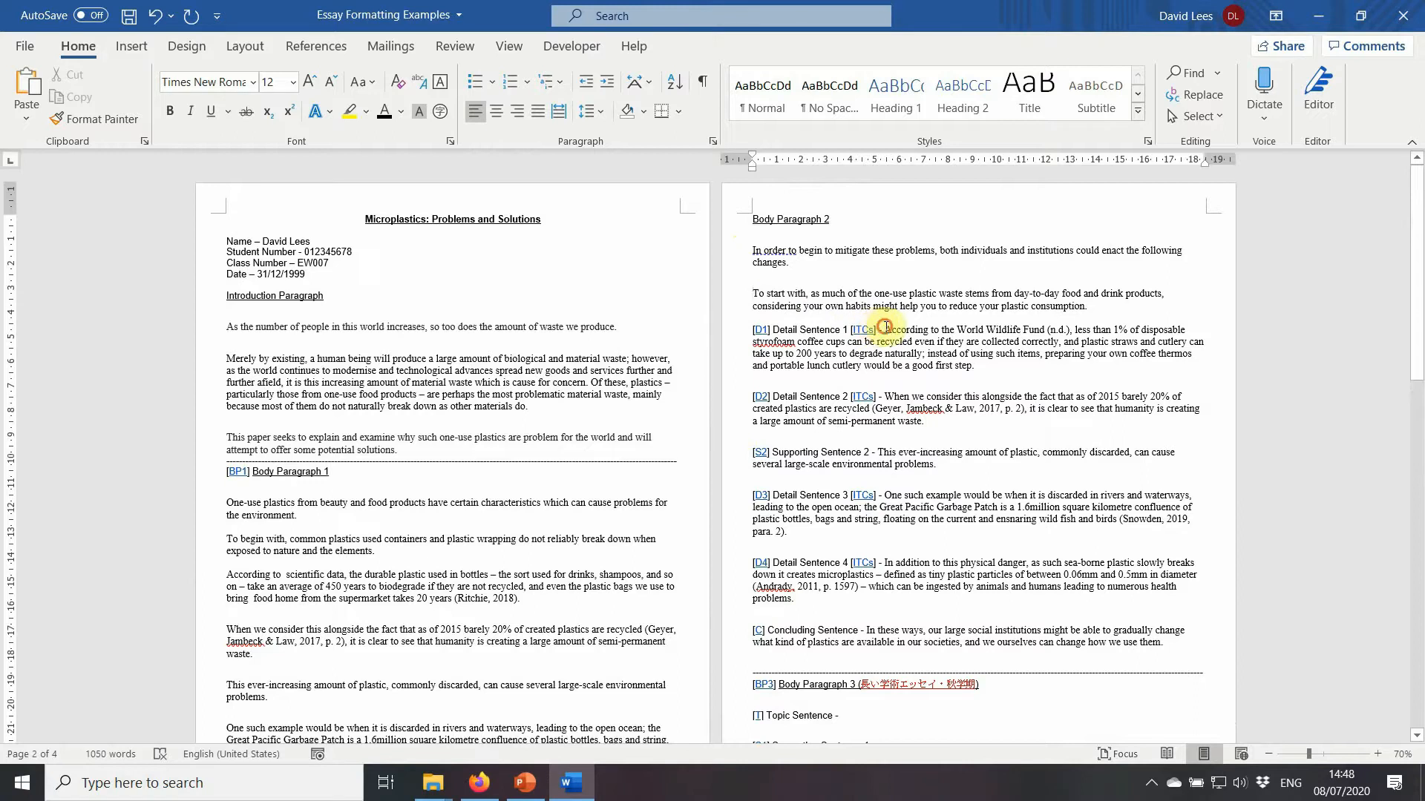
Remove the Detail Sentence 1, Detail Sentence 2 and Supporting Sentence 2 labels with their tags from Body Paragraph 2.
left_click_drag(883, 329, 752, 329)
key("BackSpace")
left_click_drag(884, 396, 740, 397)
key("BackSpace")
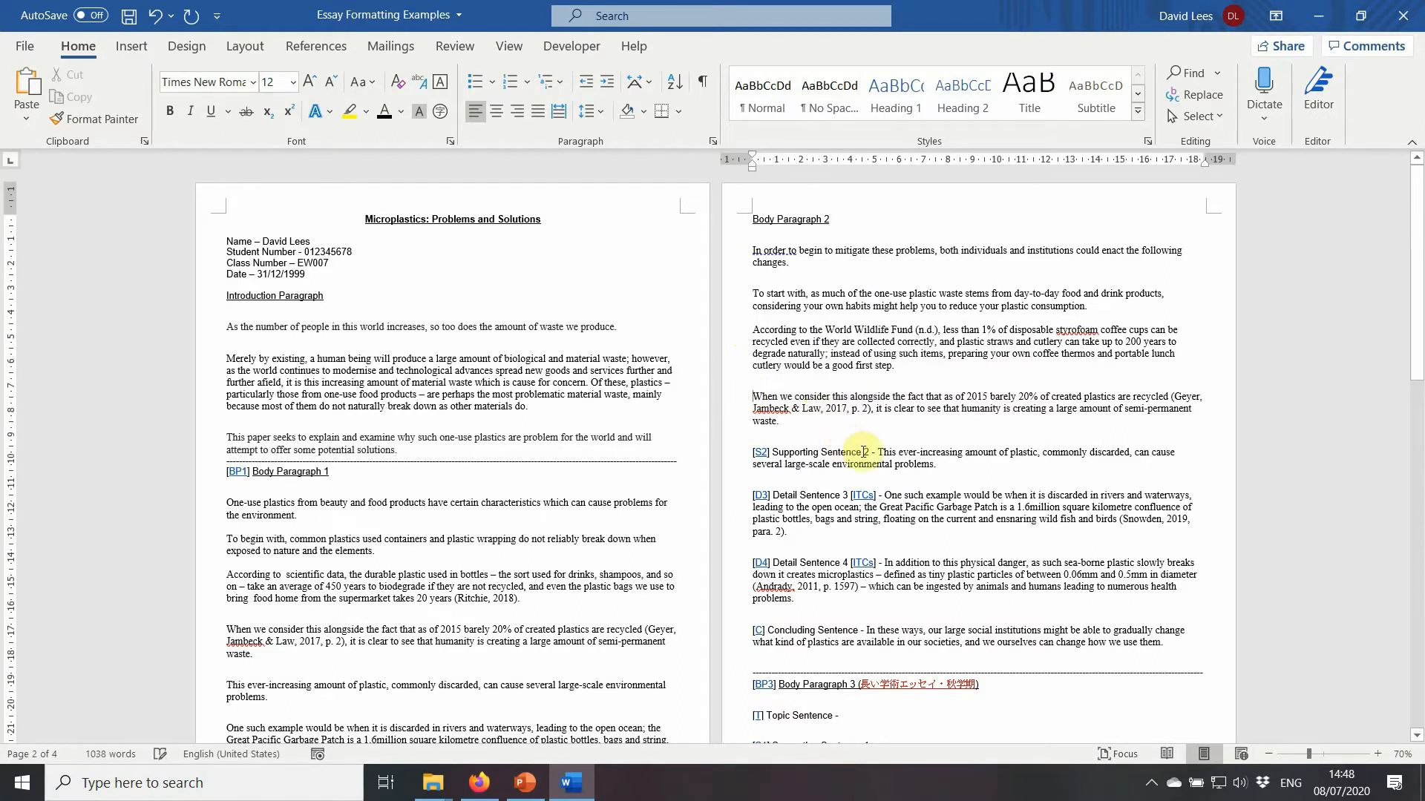
left_click_drag(877, 452, 749, 447)
key("BackSpace")
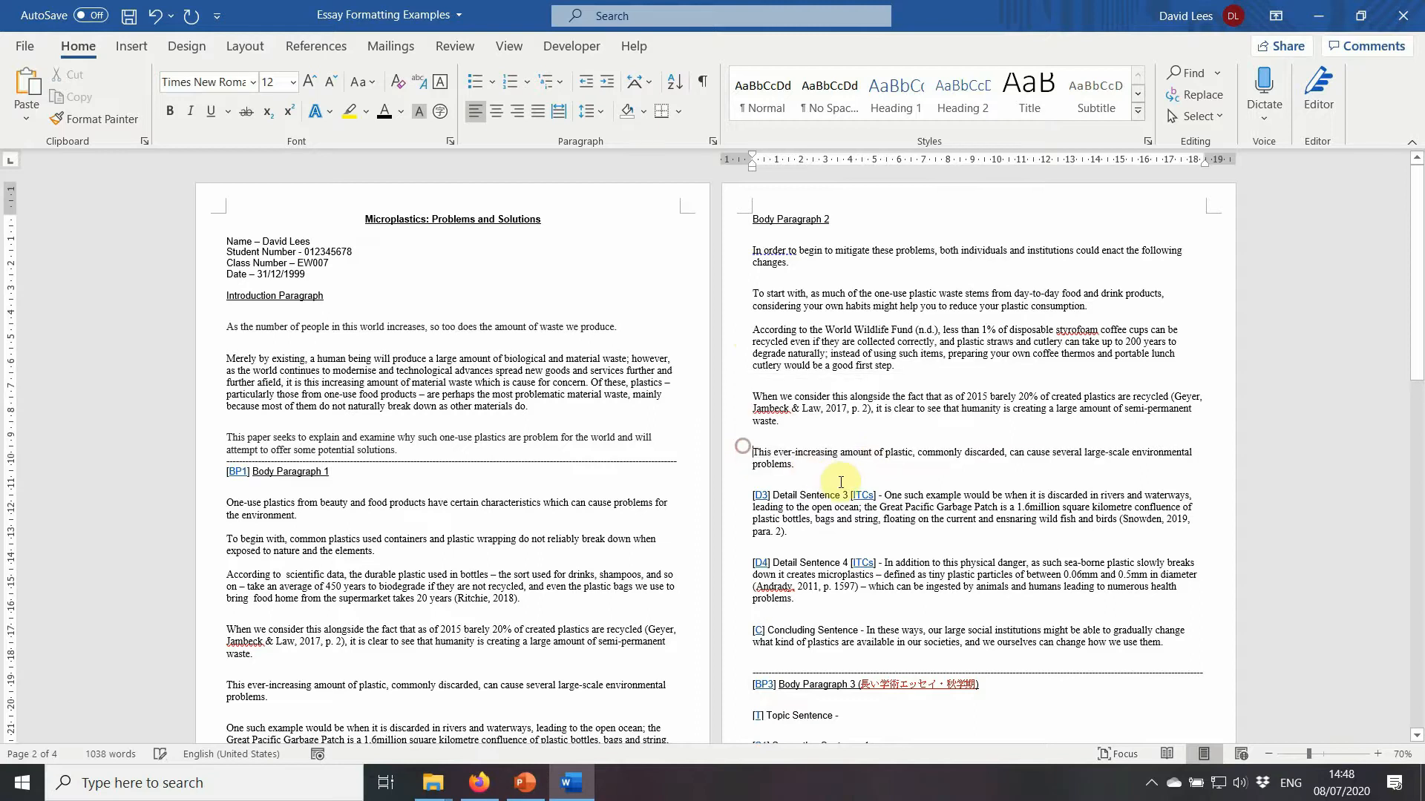
Remove the Detail Sentence 3, Detail Sentence 4 and Concluding Sentence labels with their tags from Body Paragraph 2.
left_click_drag(883, 492, 751, 488)
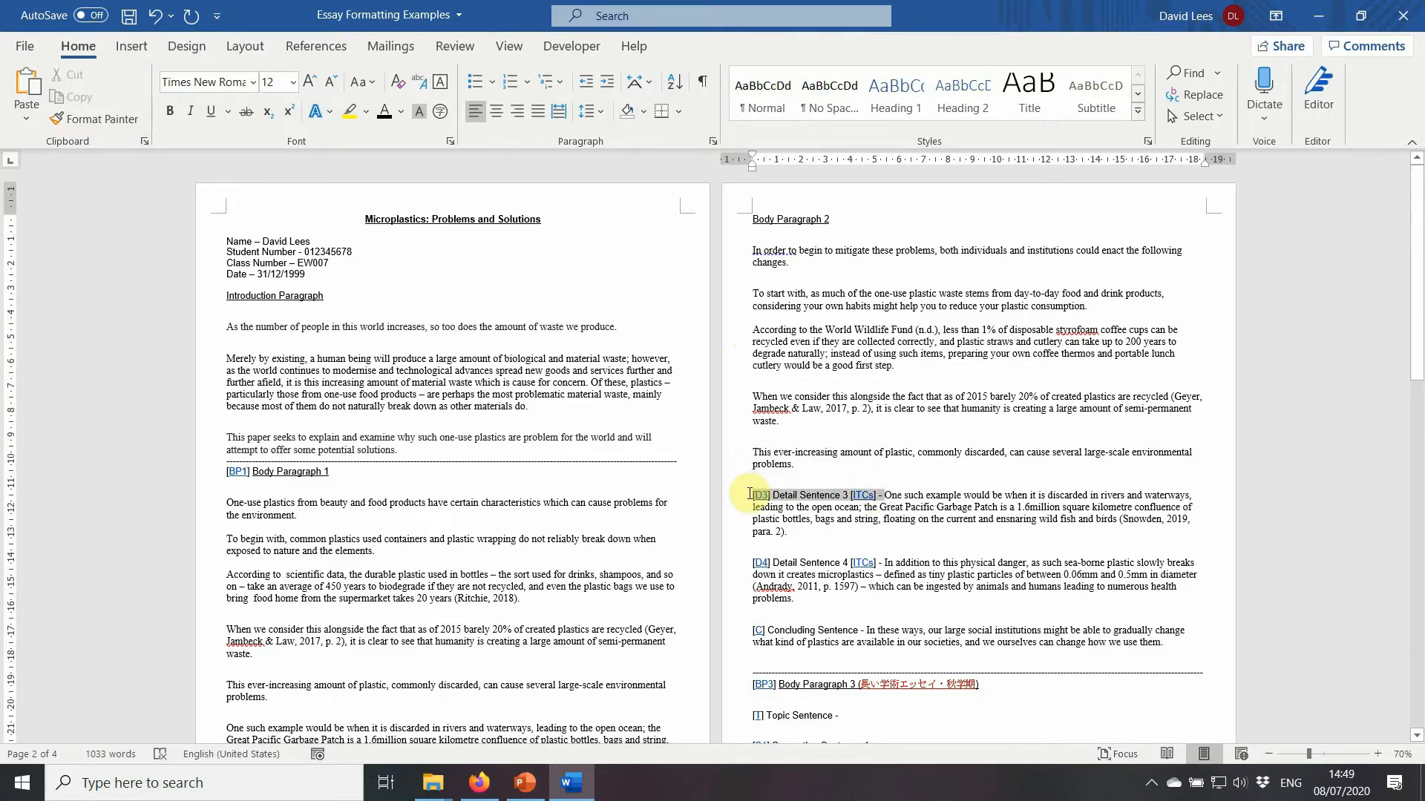
key("BackSpace")
left_click_drag(896, 551, 753, 551)
left_click(848, 550)
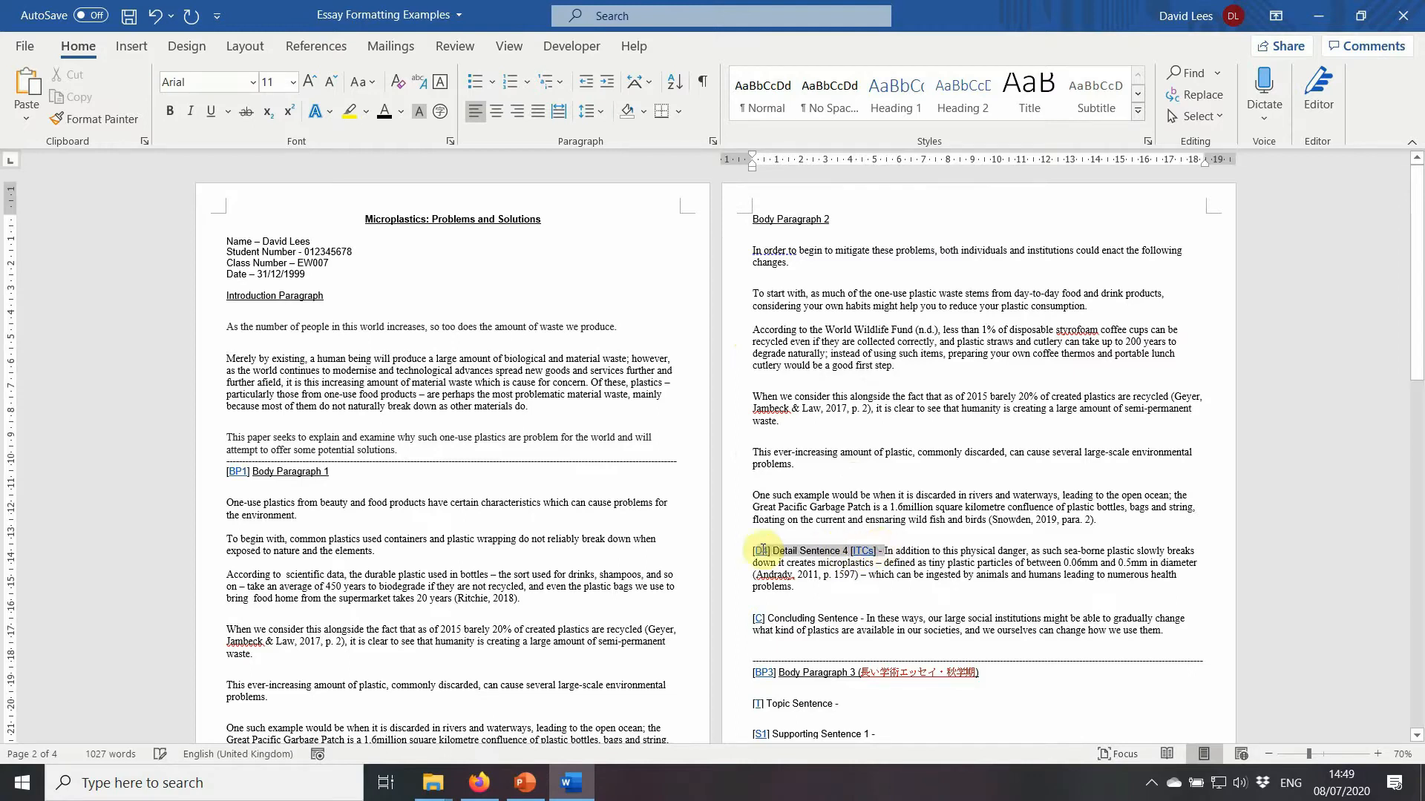
key("BackSpace")
scroll(759, 547, "down", 1)
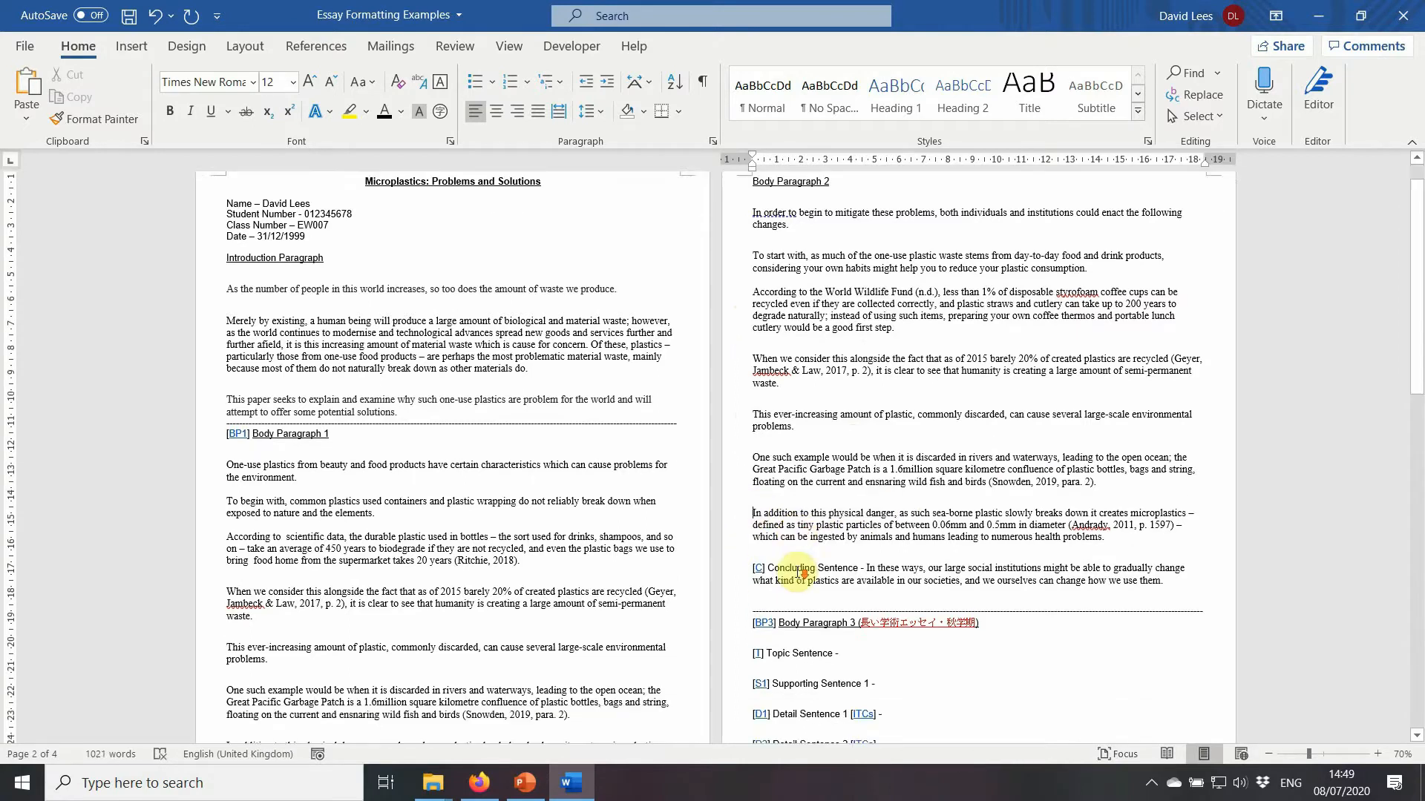
left_click_drag(866, 544, 735, 547)
key("BackSpace")
Delete the whole unfilled Body Paragraph 3 section, including the dashed lines separating it from the neighbouring paragraphs.
scroll(742, 534, "down", 1)
scroll(794, 560, "down", 3)
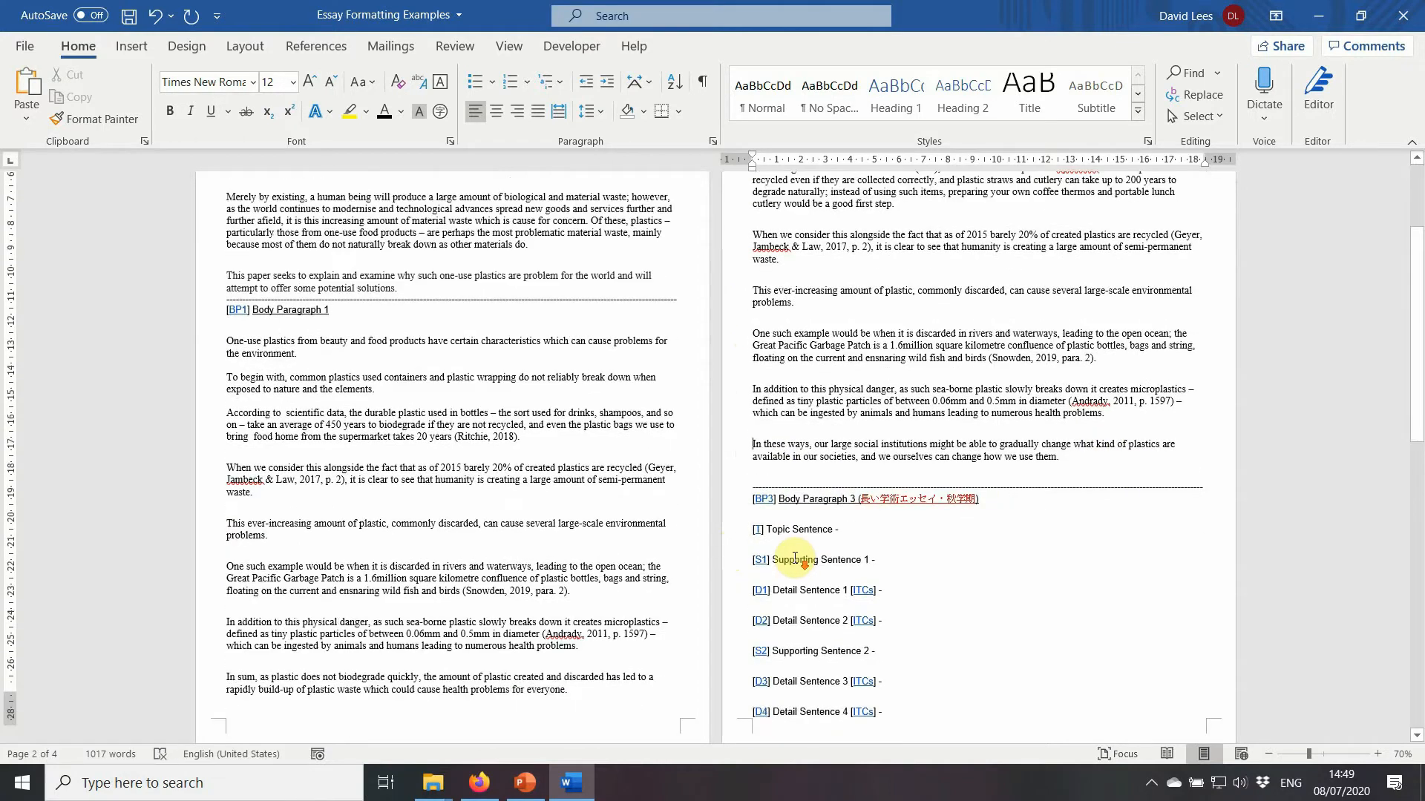
left_click_drag(749, 429, 638, 473)
key("BackSpace")
Remove the [CP] tag from the Conclusion Paragraph heading and the Summary of Main Points and Final Statement labels below it.
scroll(776, 456, "up", 8)
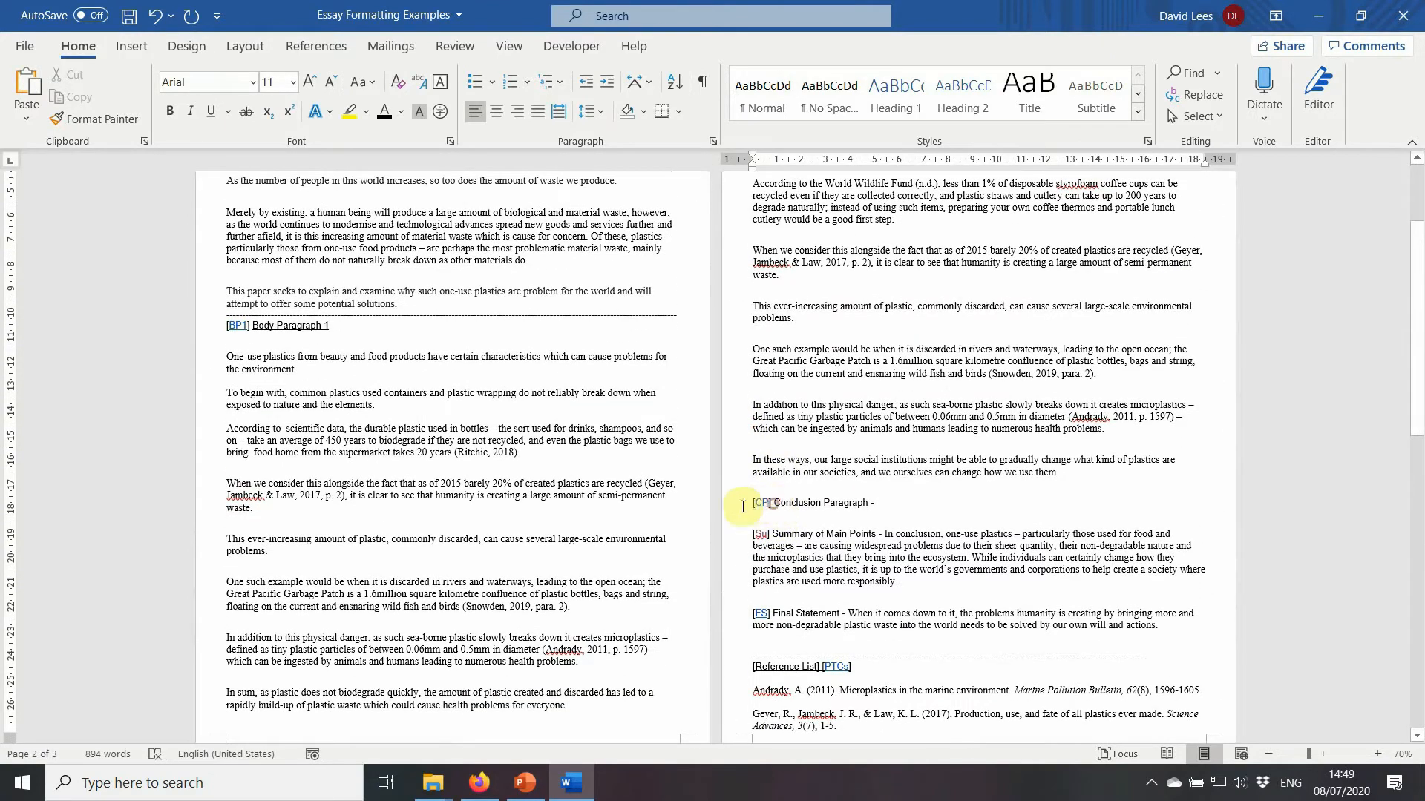
key("BackSpace")
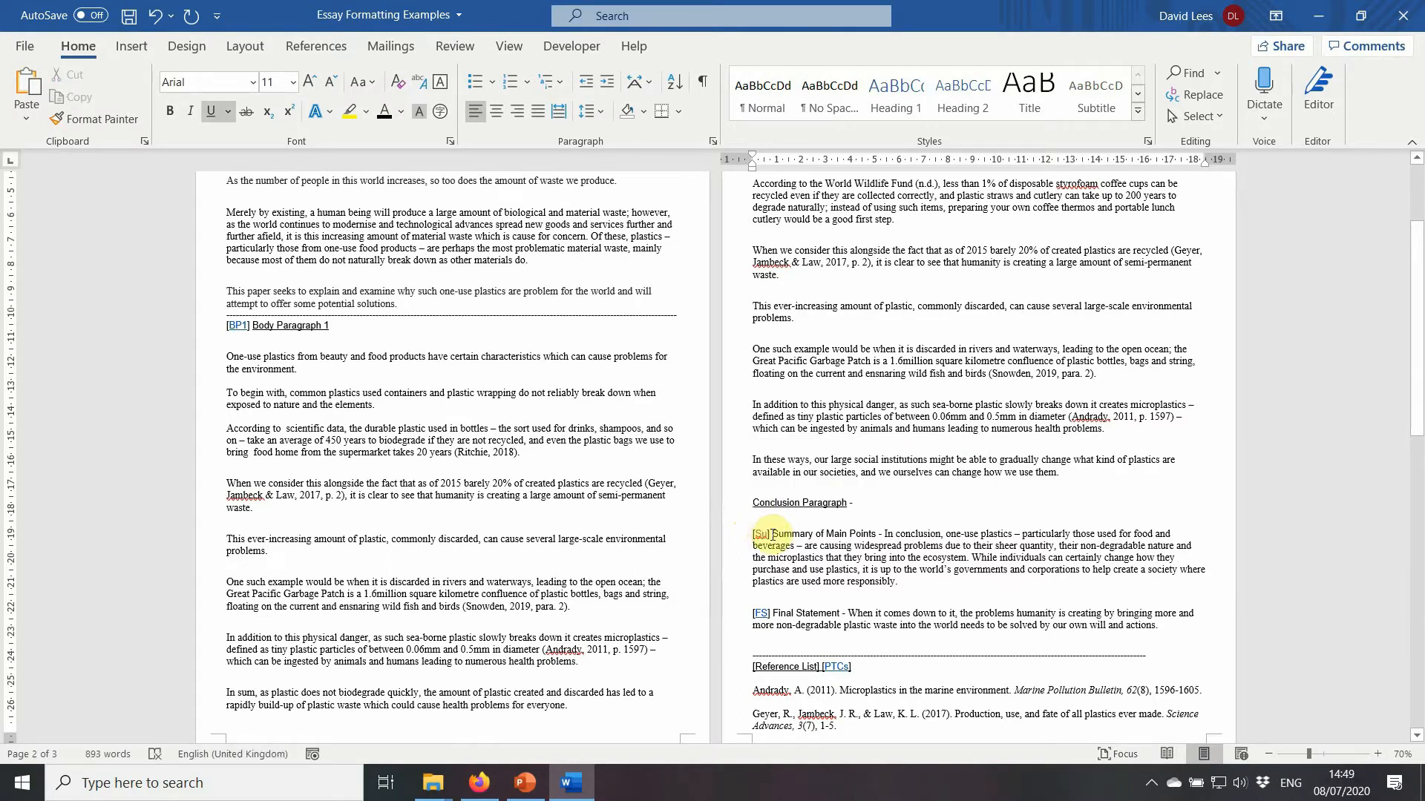
left_click_drag(878, 534, 753, 531)
key("BackSpace")
key("Delete")
key("Delete")
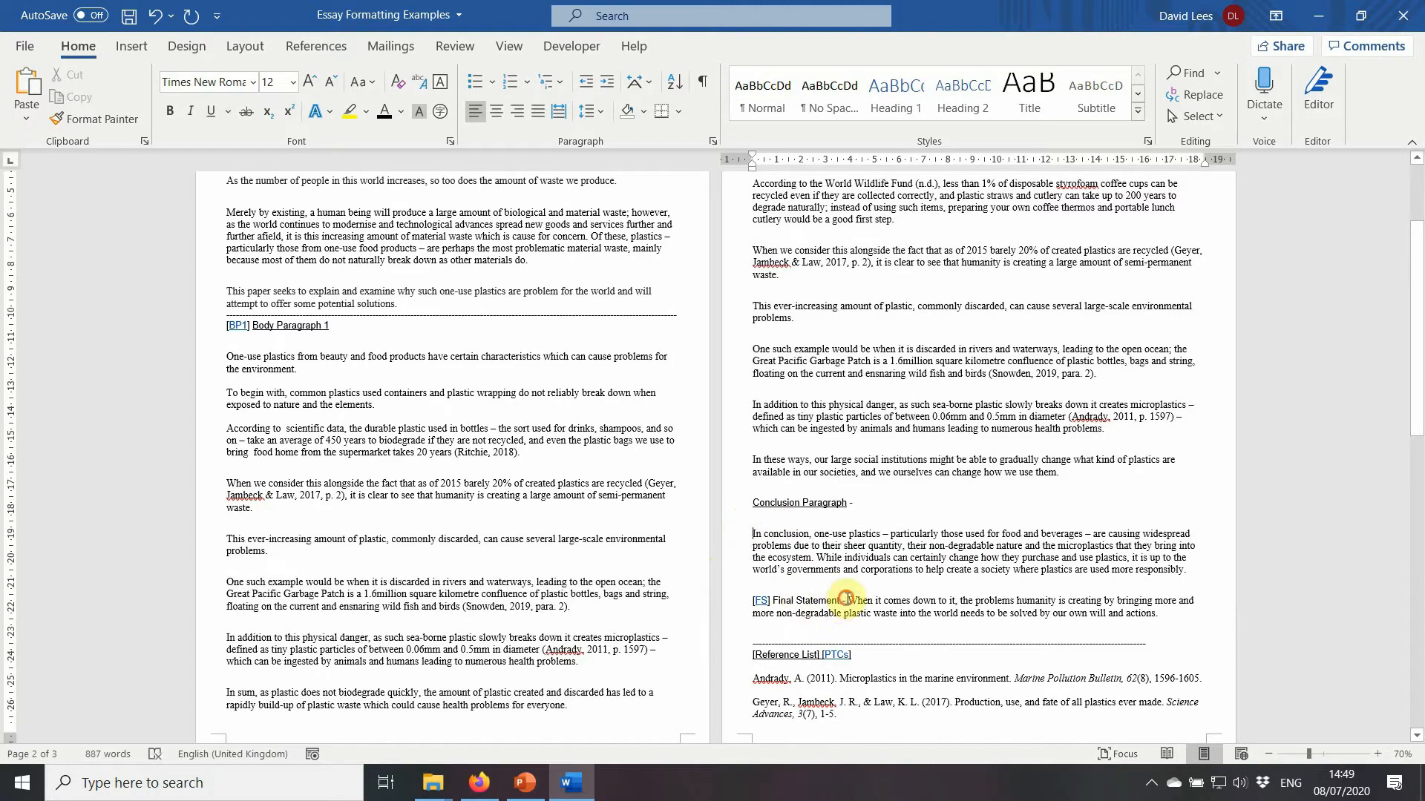
left_click_drag(848, 600, 751, 602)
key("BackSpace")
Strip the [PTCs] tag and square brackets from the Reference List heading, and delete the dashed line above it.
scroll(931, 608, "down", 2)
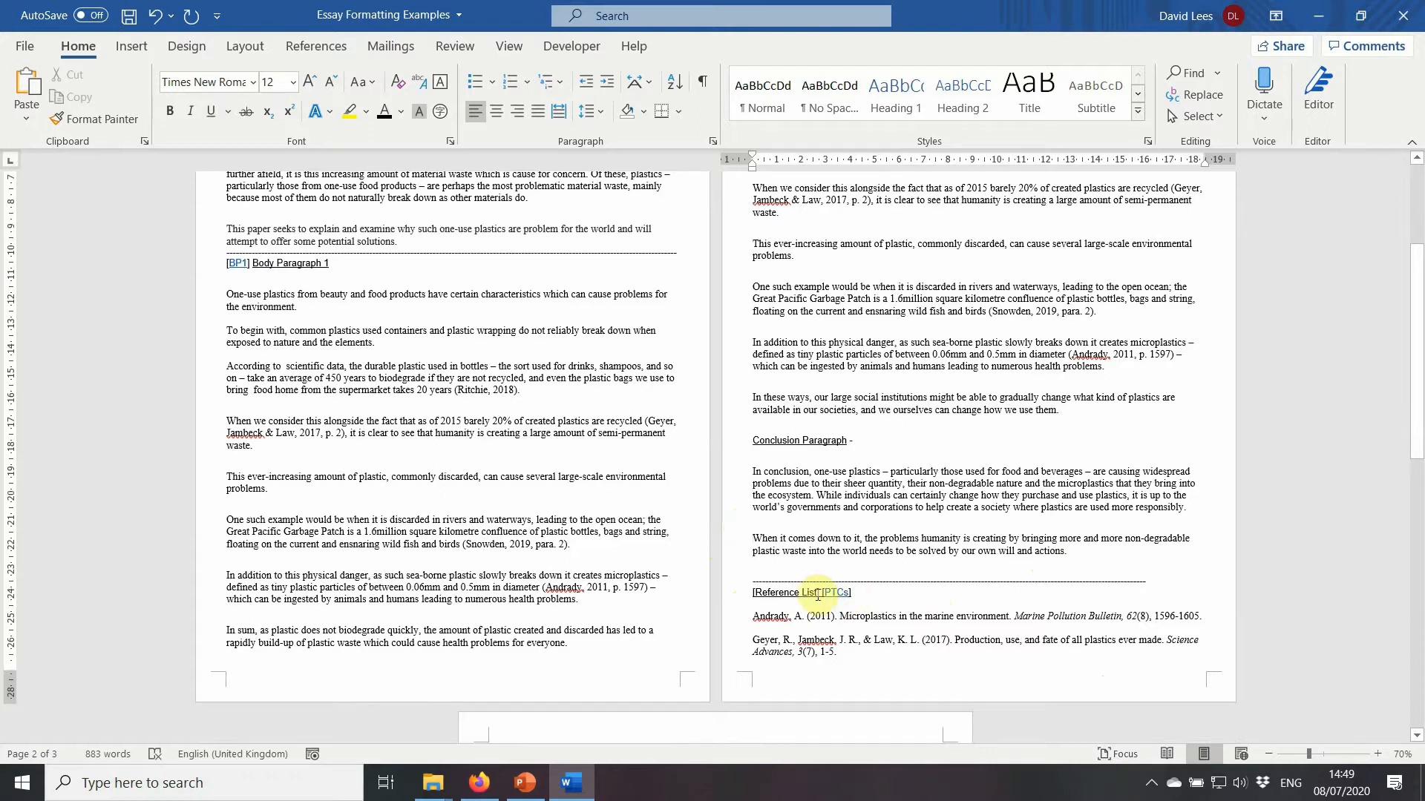
left_click_drag(822, 592, 860, 594)
key("Delete")
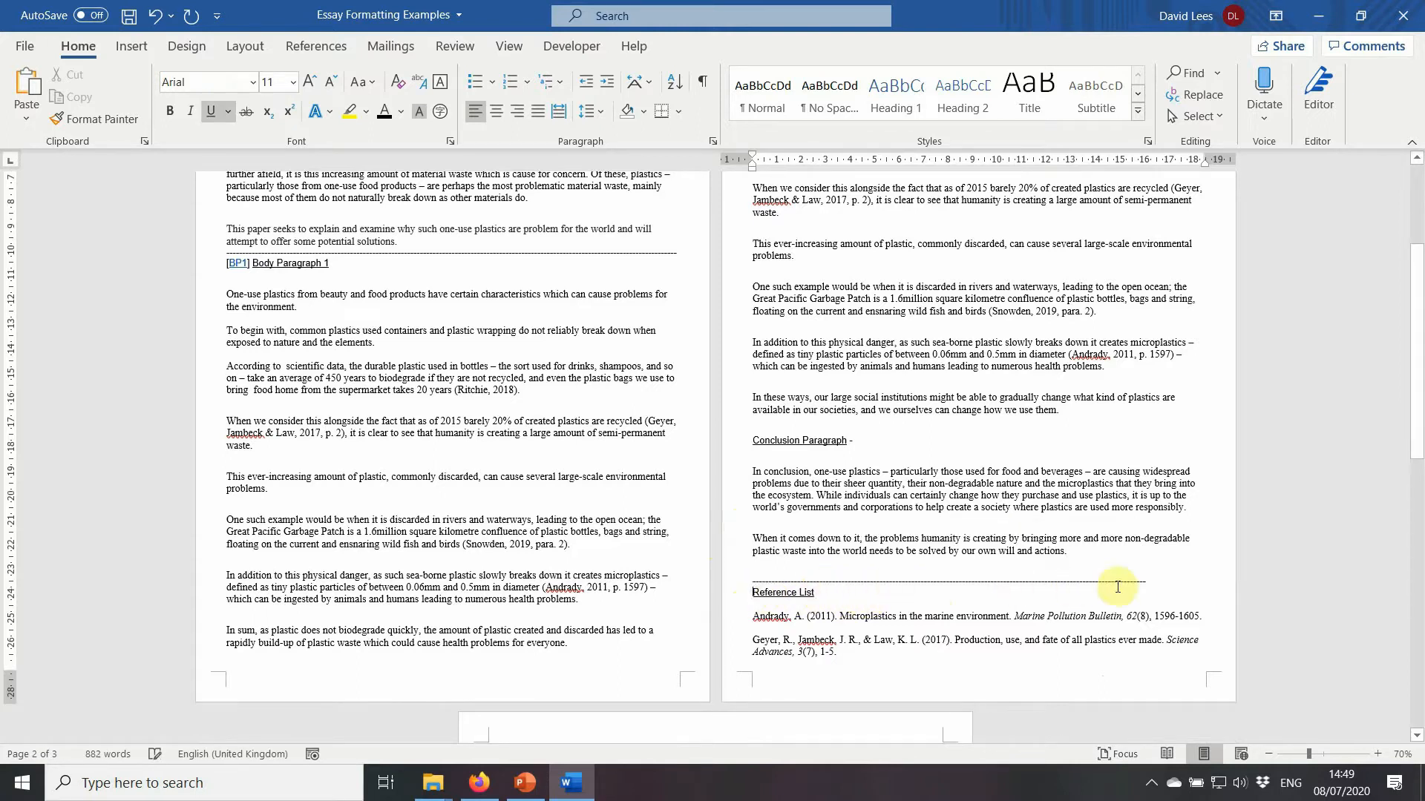
left_click(803, 578)
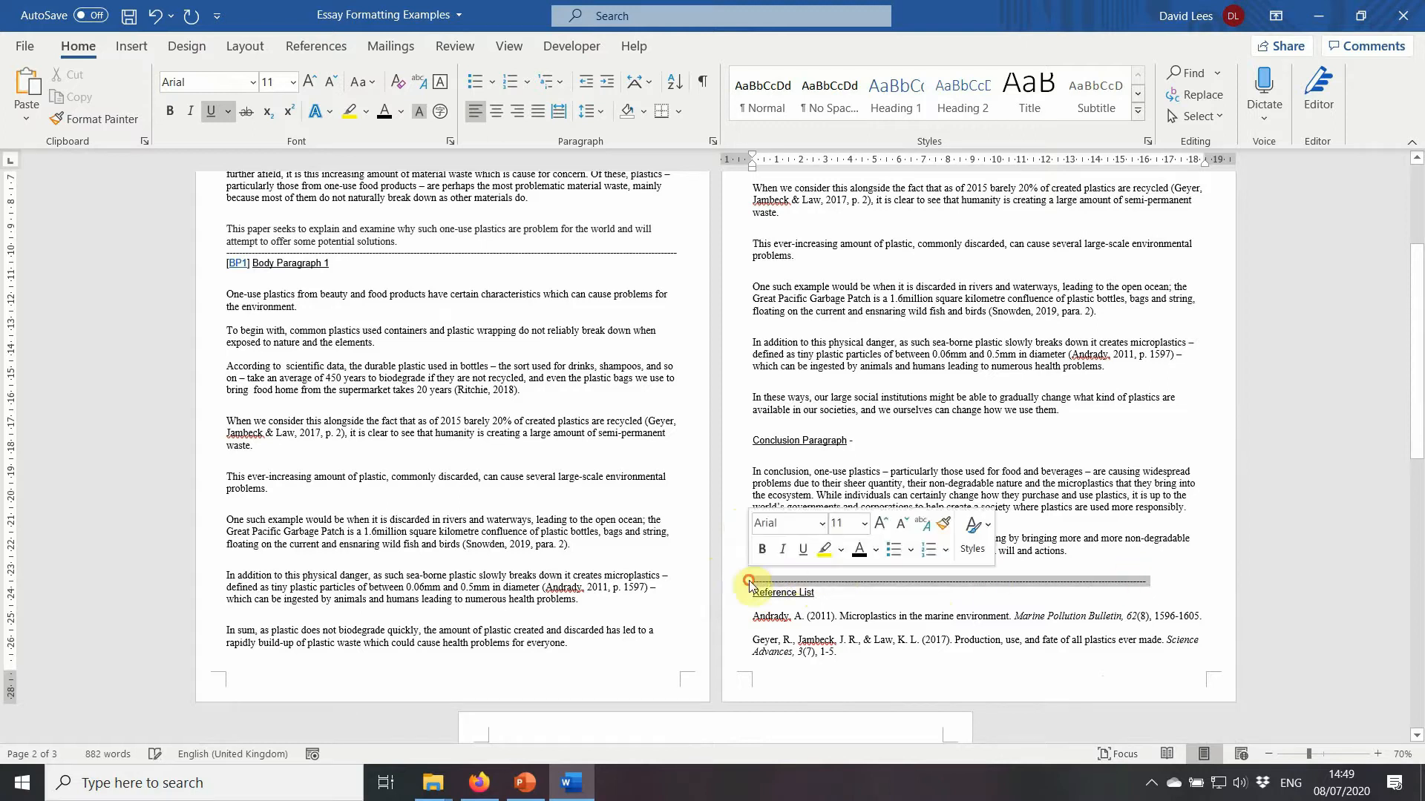
key("Delete")
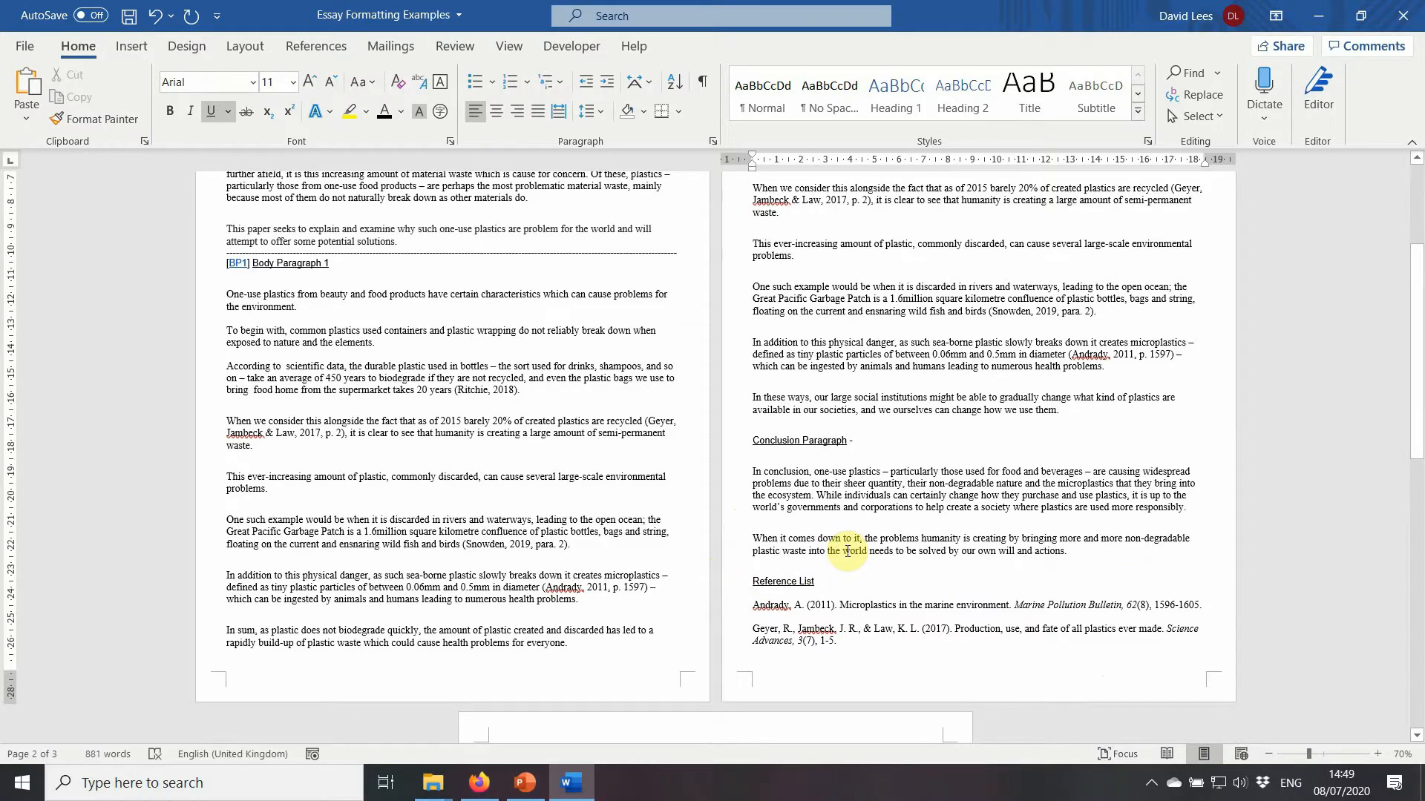
Remove the [BP1] tag from the Body Paragraph 1 heading.
scroll(847, 551, "up", 3)
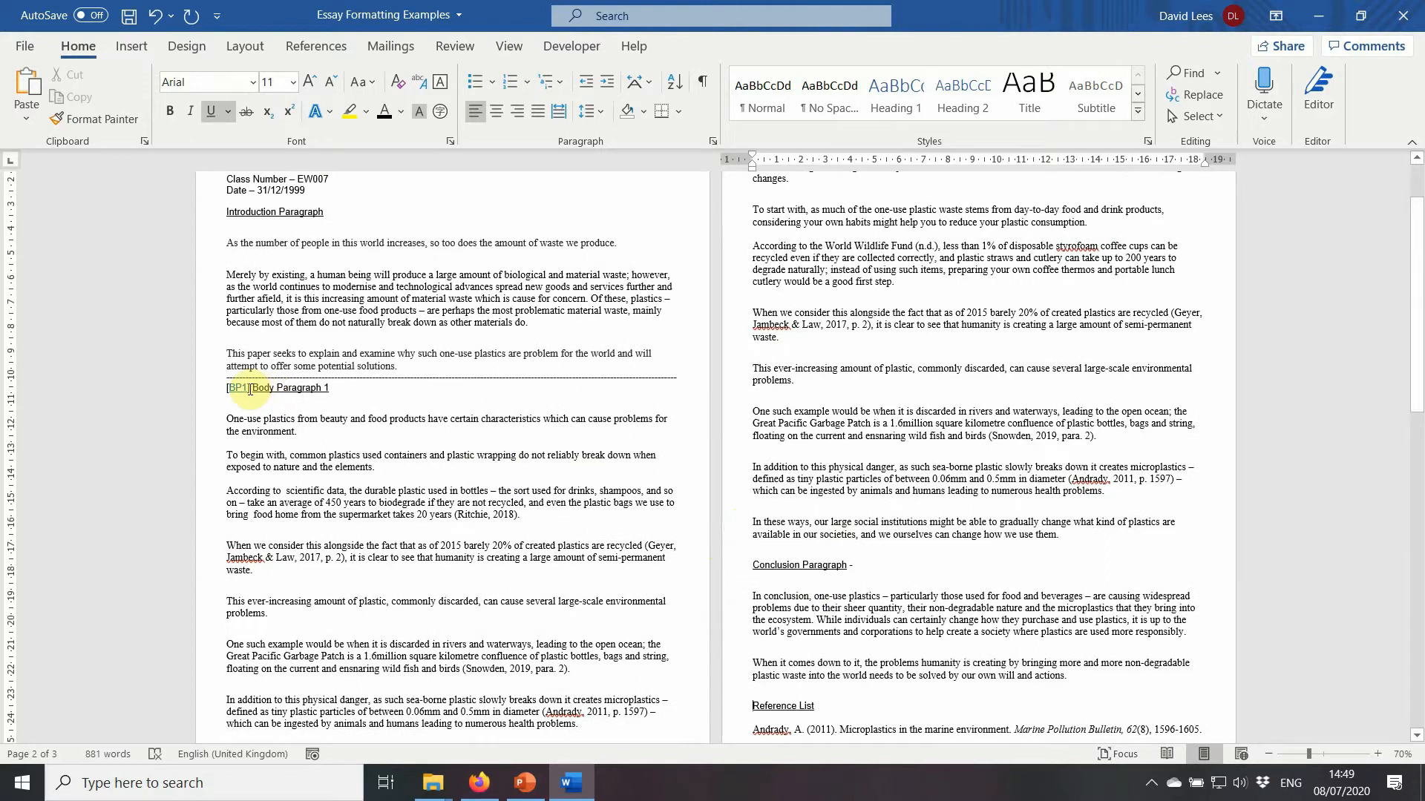
left_click_drag(253, 388, 214, 388)
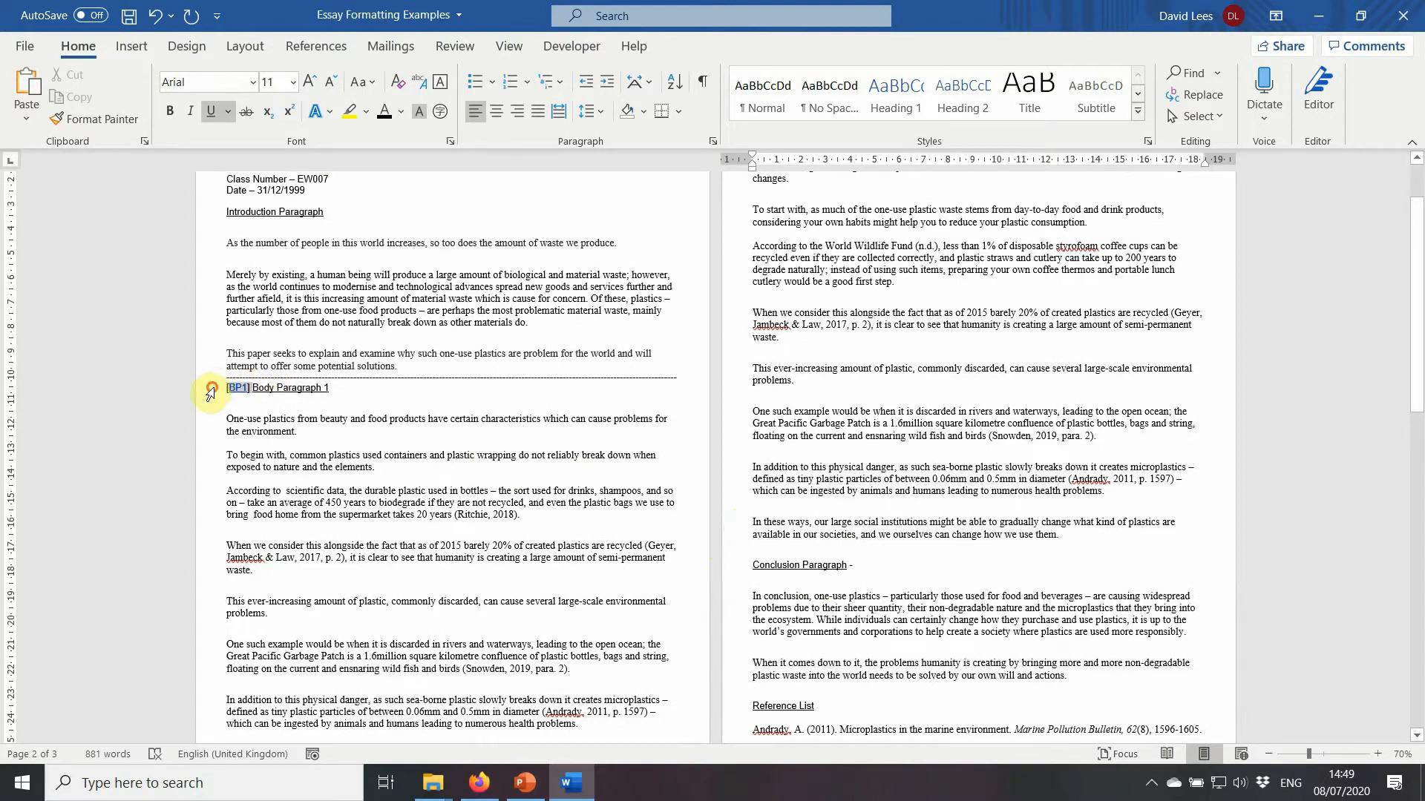
key("Delete")
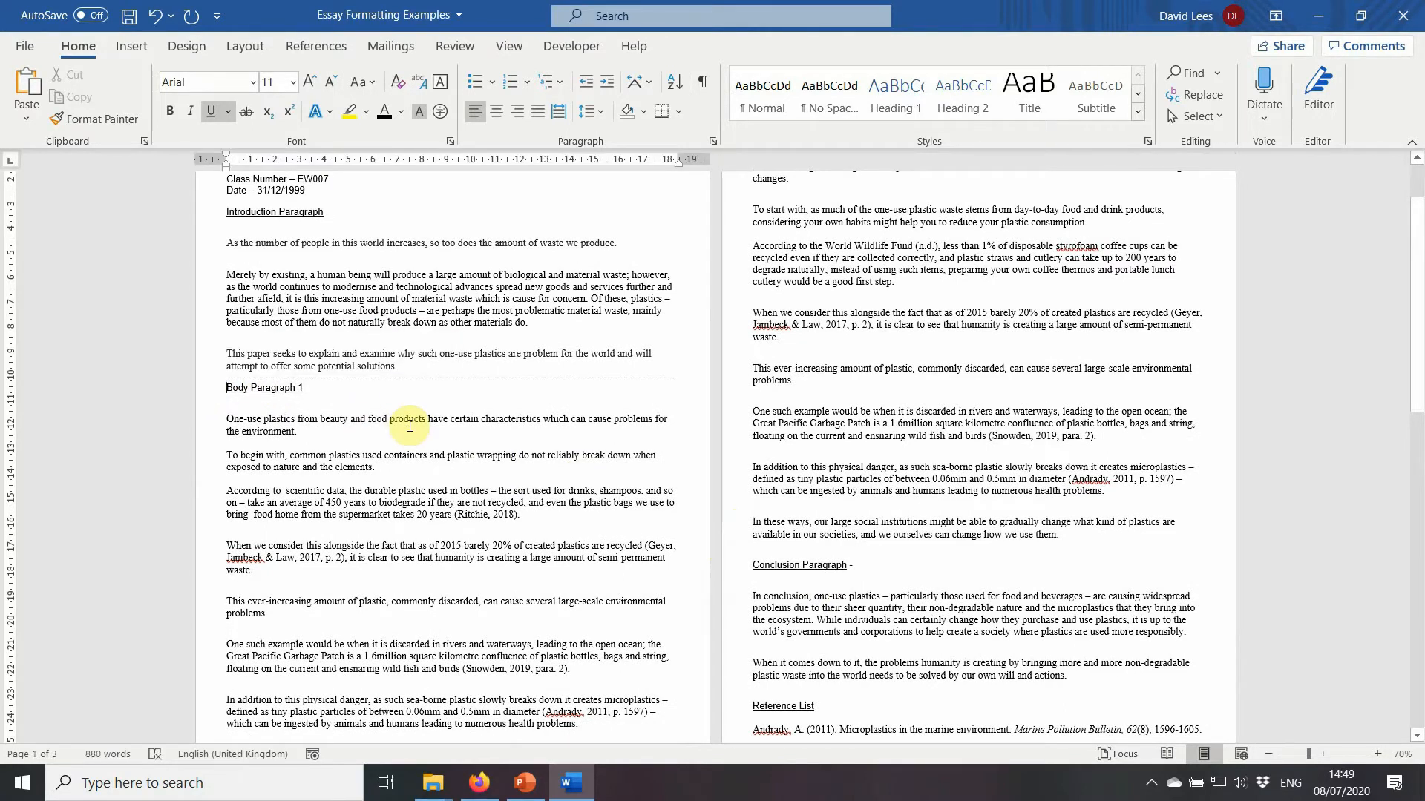
Shorten the Introduction Paragraph heading to Introduction and replace the dashed line above Body Paragraph 1 with a blank line.
scroll(410, 426, "up", 2)
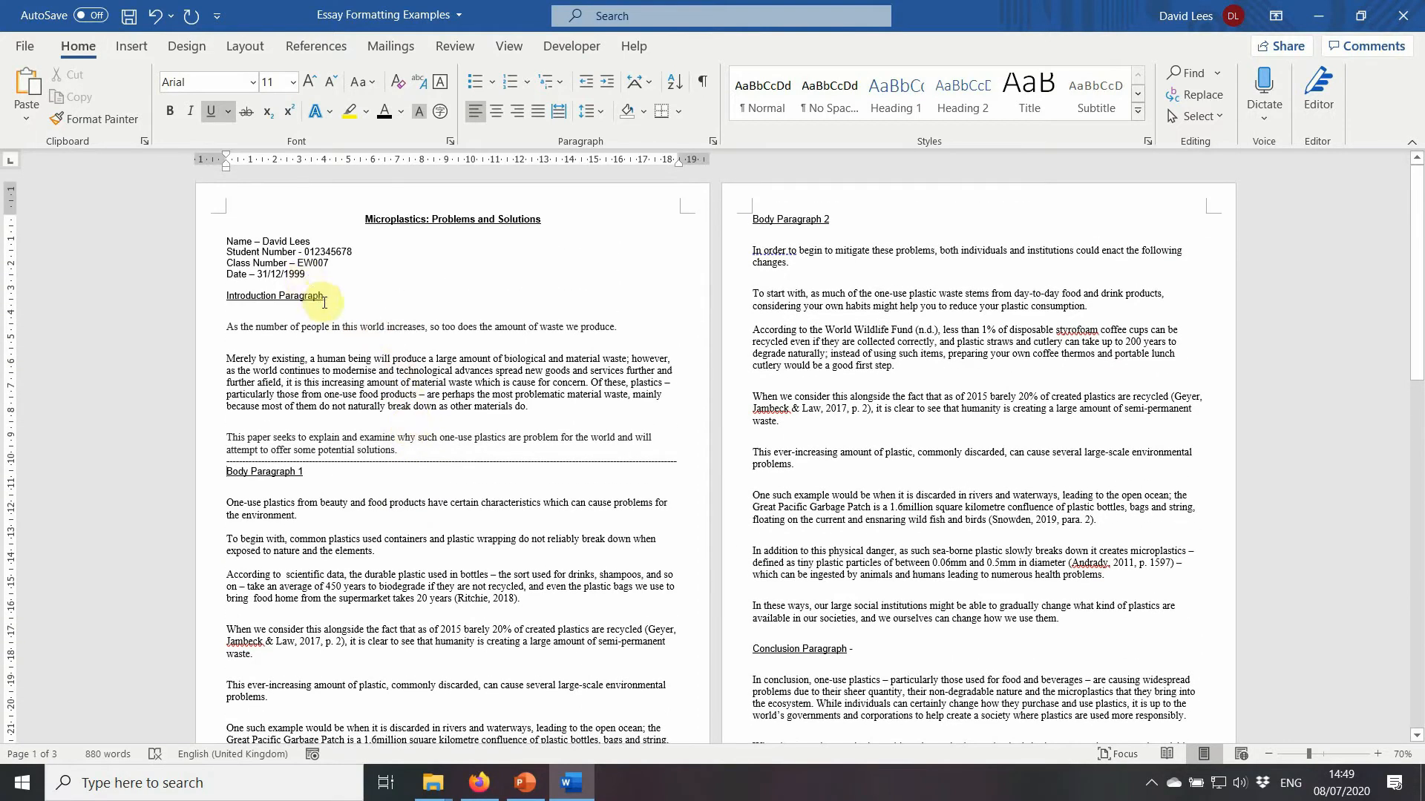
left_click_drag(324, 297, 276, 296)
key("BackSpace")
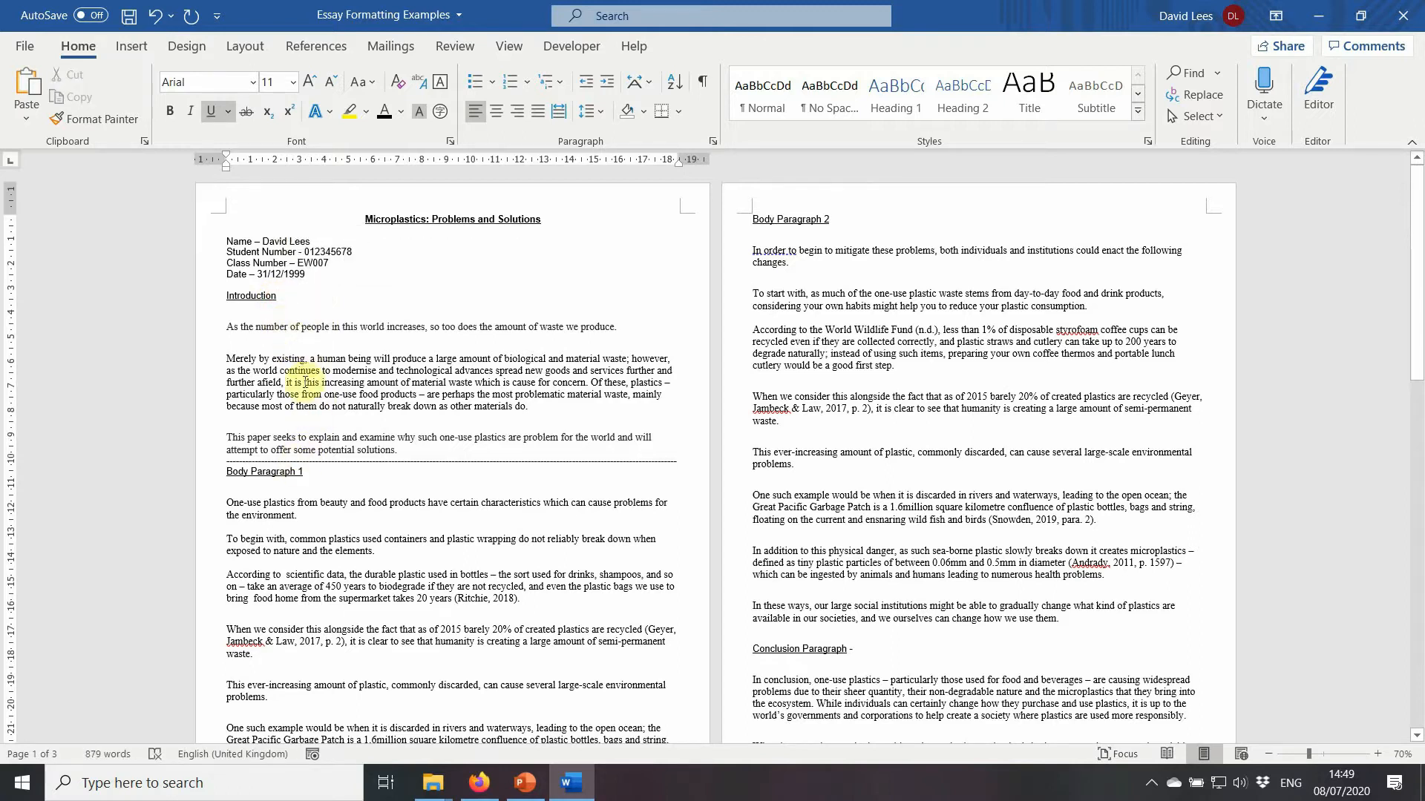
left_click_drag(675, 461, 216, 461)
key("Return")
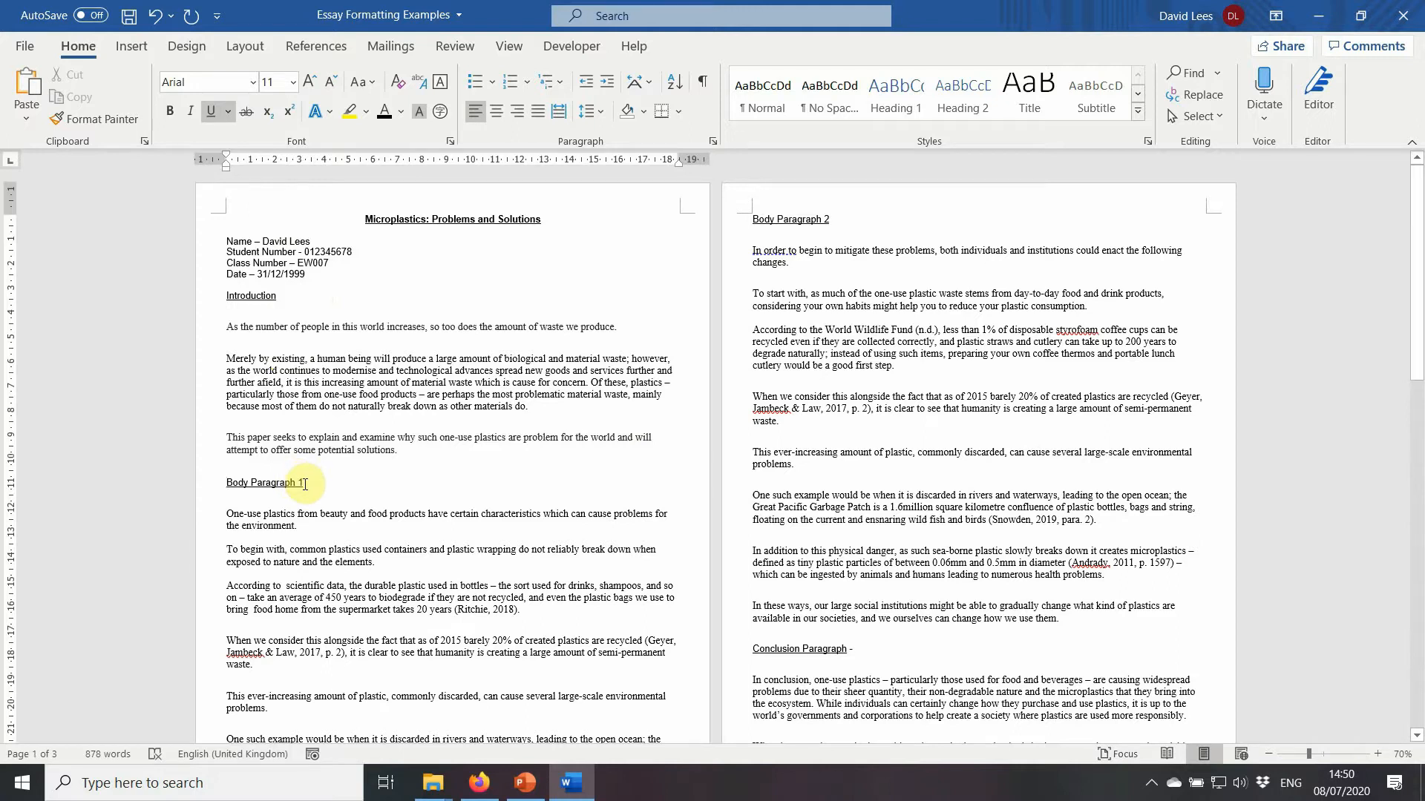
Rename the Body Paragraph 1 heading to Problems and the Body Paragraph 2 heading to Solutions.
left_click_drag(305, 484, 232, 492)
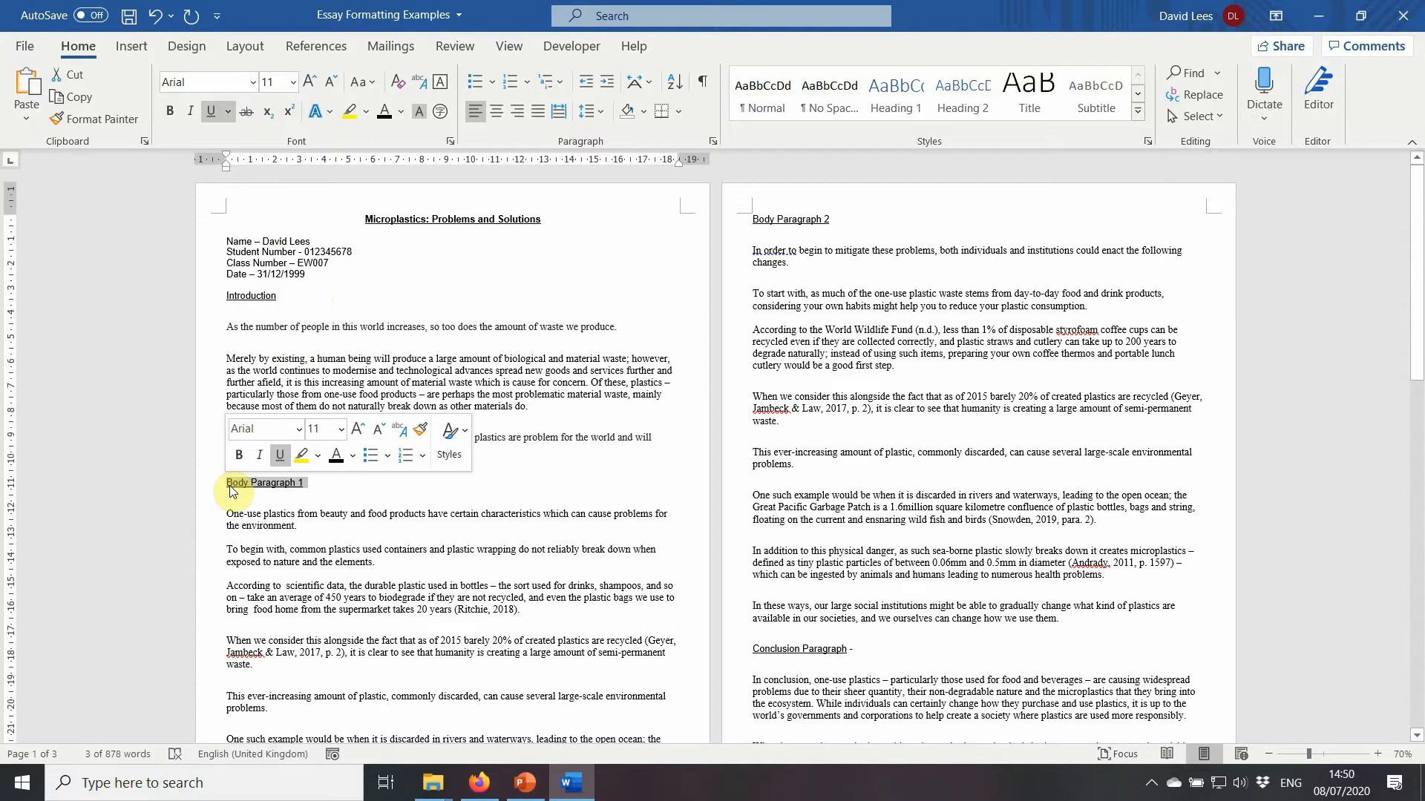
type("PRoblems")
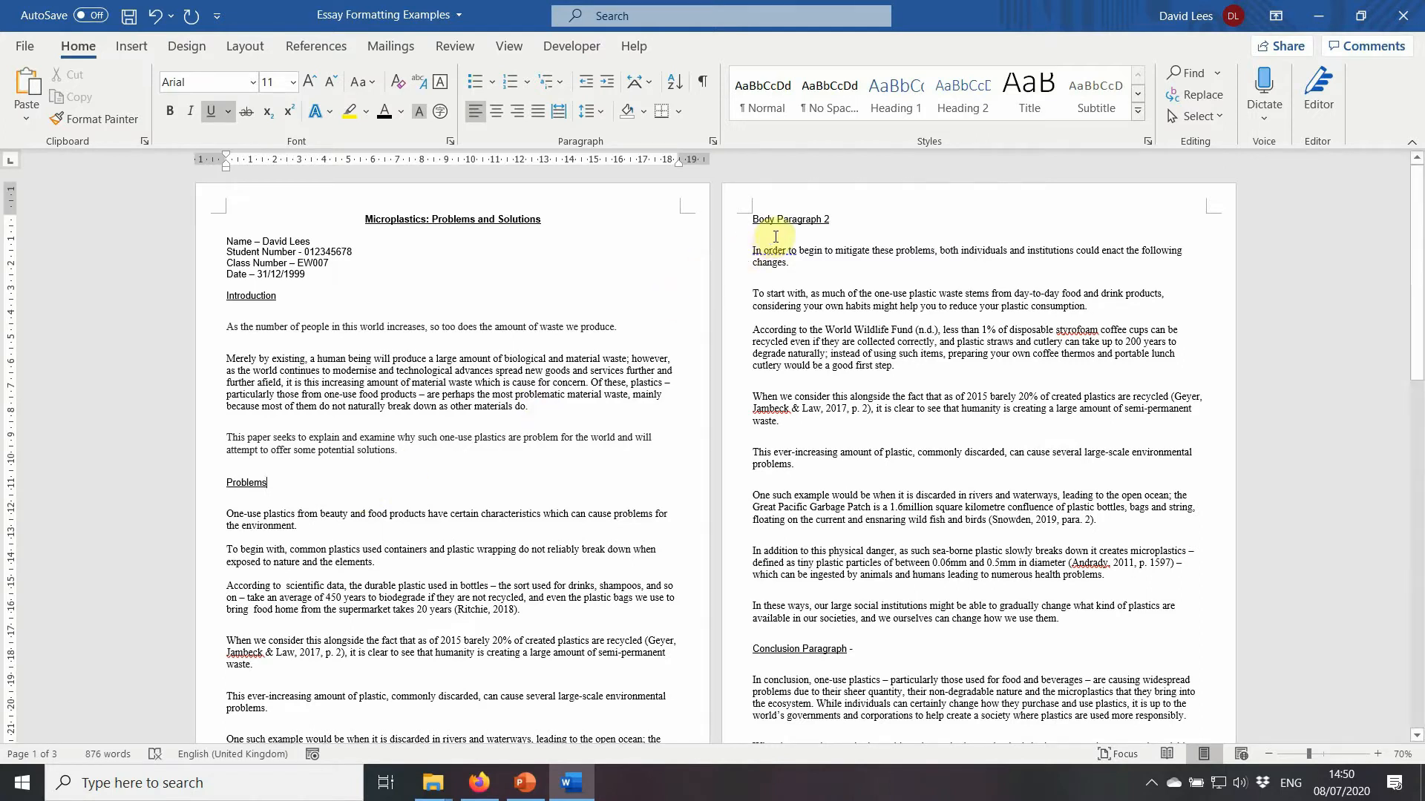
left_click_drag(833, 218, 759, 221)
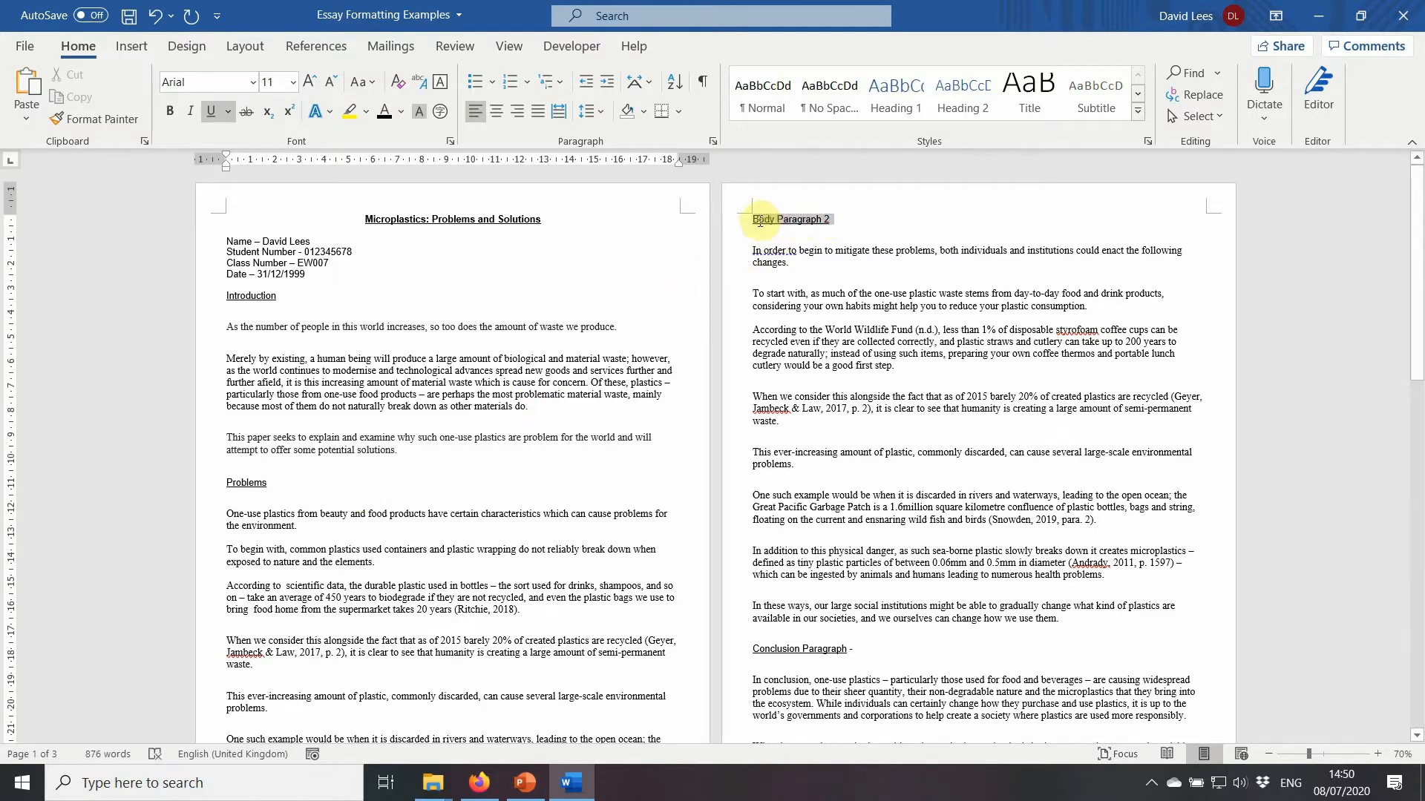
type("Solutio")
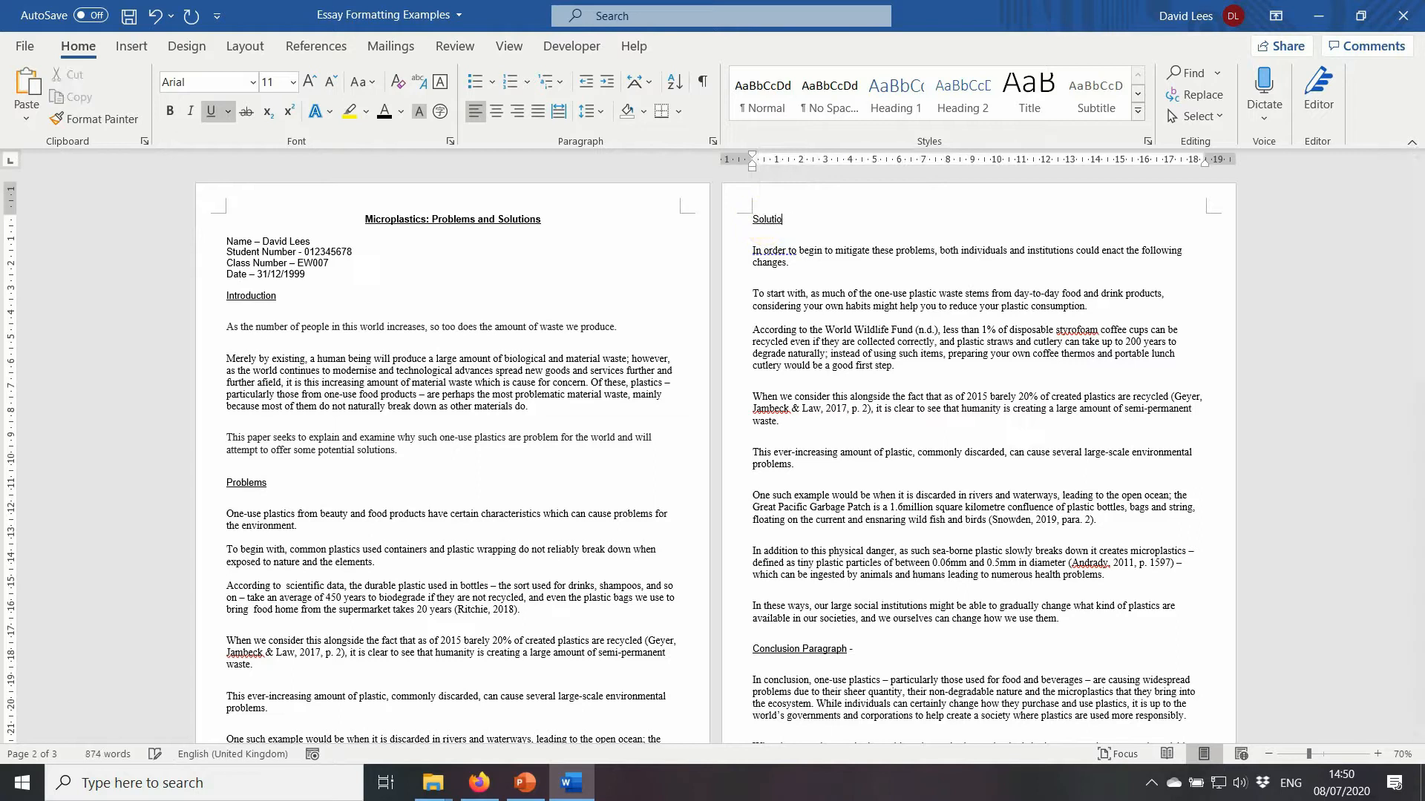
scroll(562, 369, "down", 2)
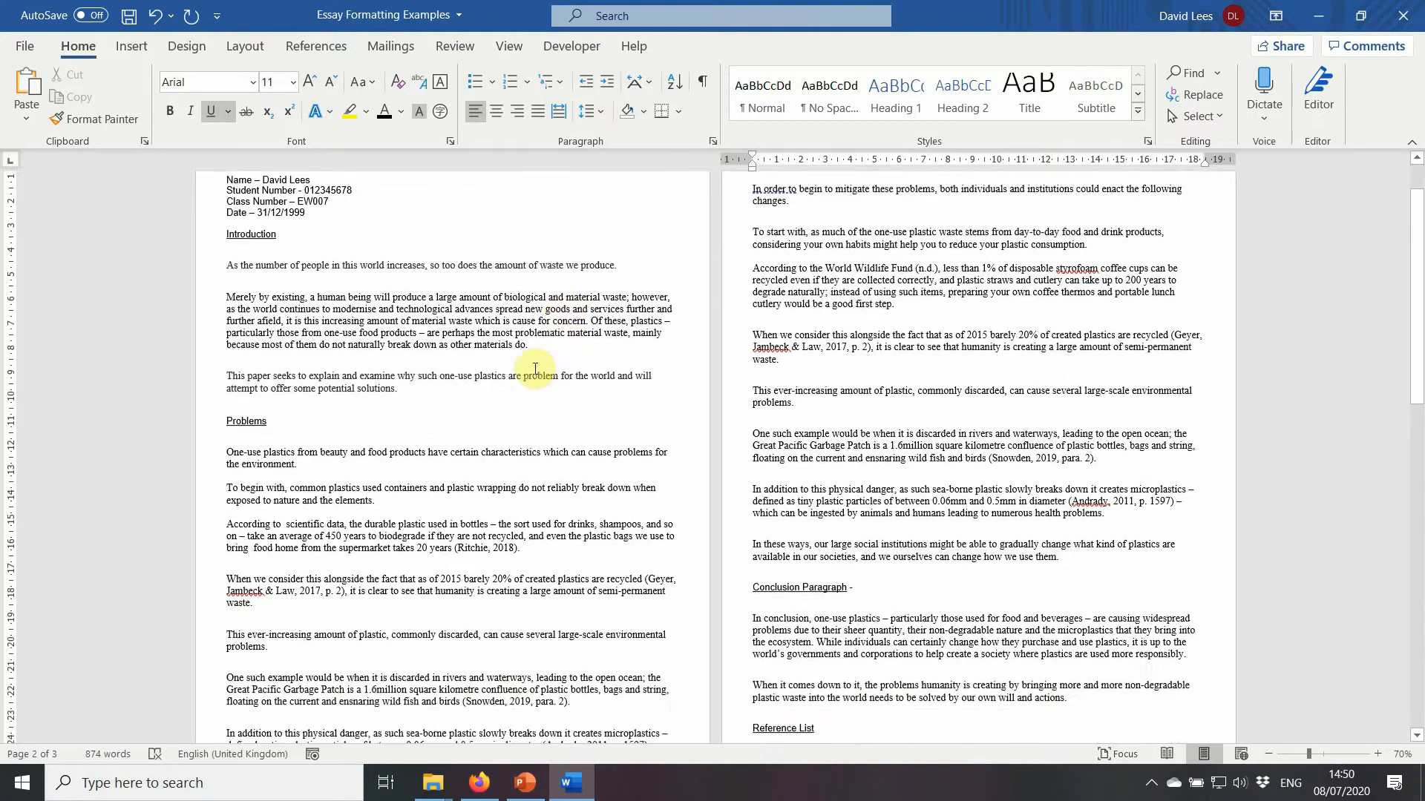
scroll(464, 349, "up", 1)
double_click(239, 454)
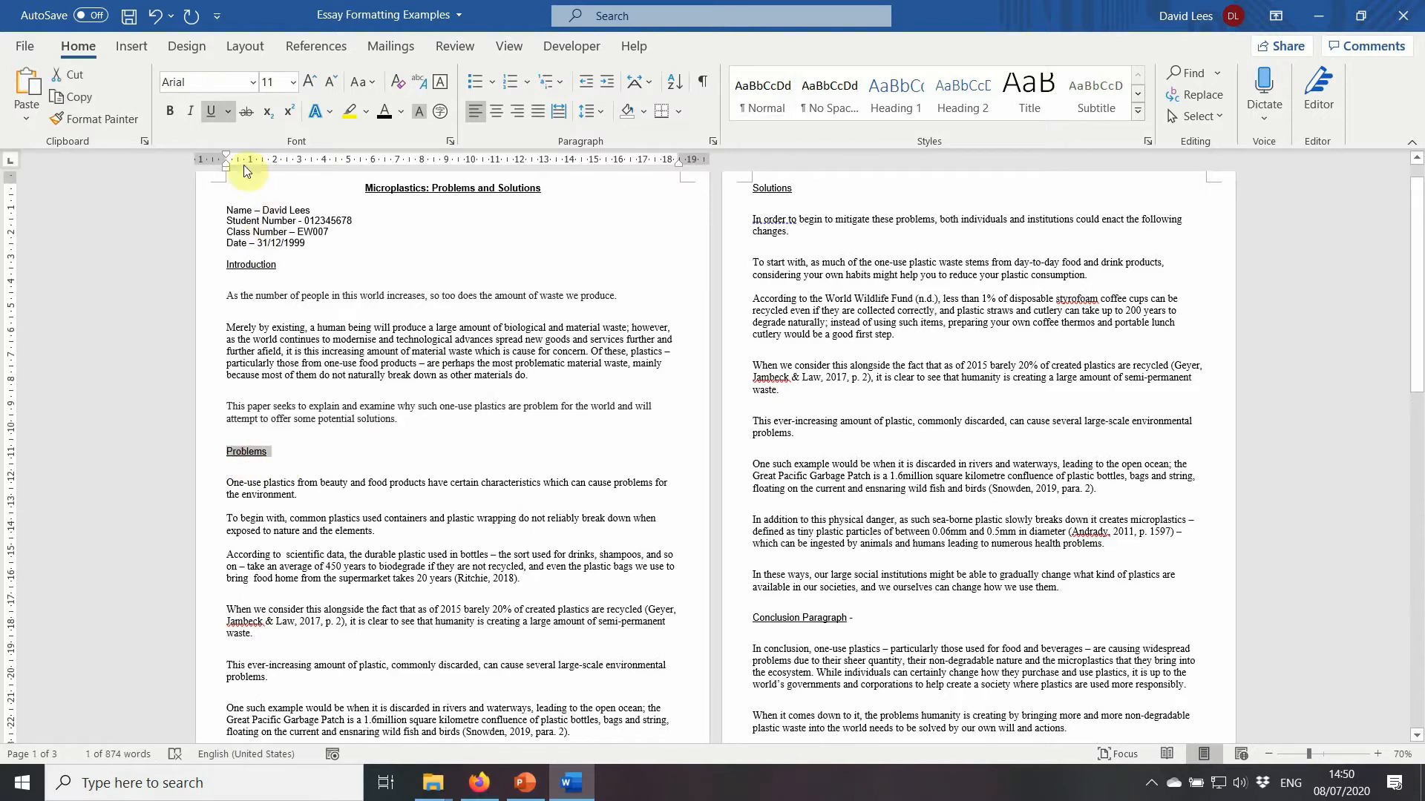
left_click(442, 455)
Shorten the Conclusion Paragraph heading to Conclusion, removing the trailing dash as well.
scroll(761, 446, "down", 5)
left_click_drag(756, 462, 802, 463)
key("Delete")
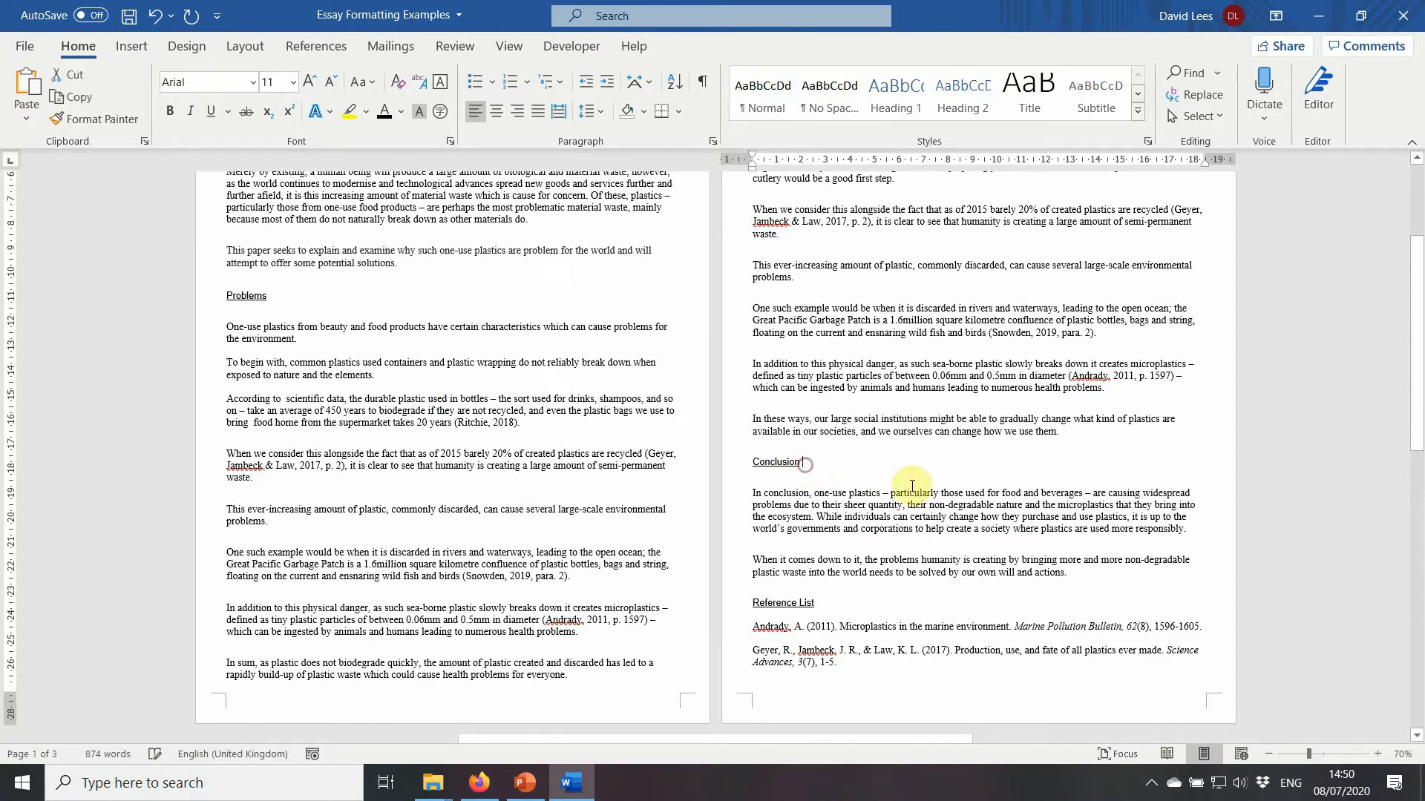
Set the text of the whole essay, from title to reference list, to Calibri (Body) at size 12.
scroll(873, 522, "down", 2)
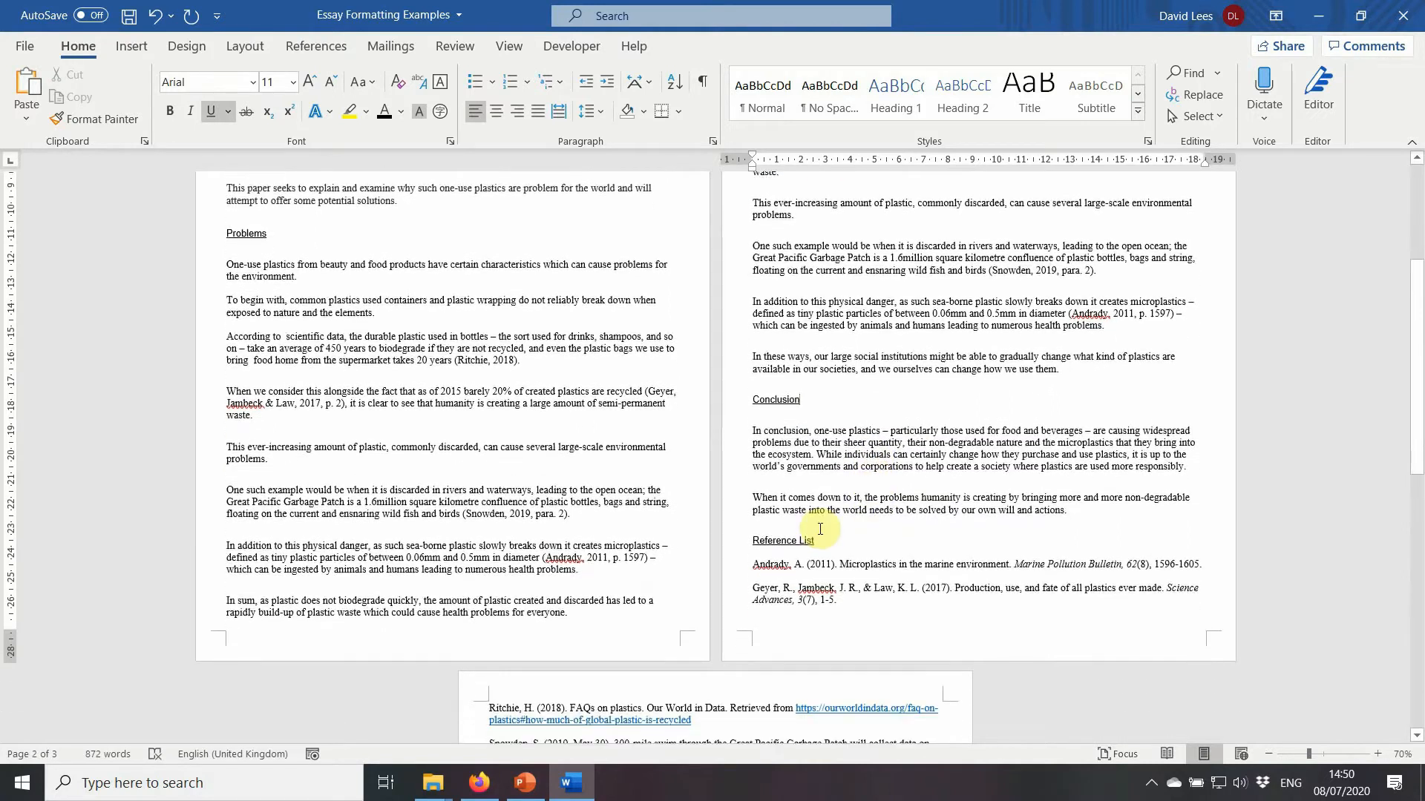
scroll(820, 529, "down", 1)
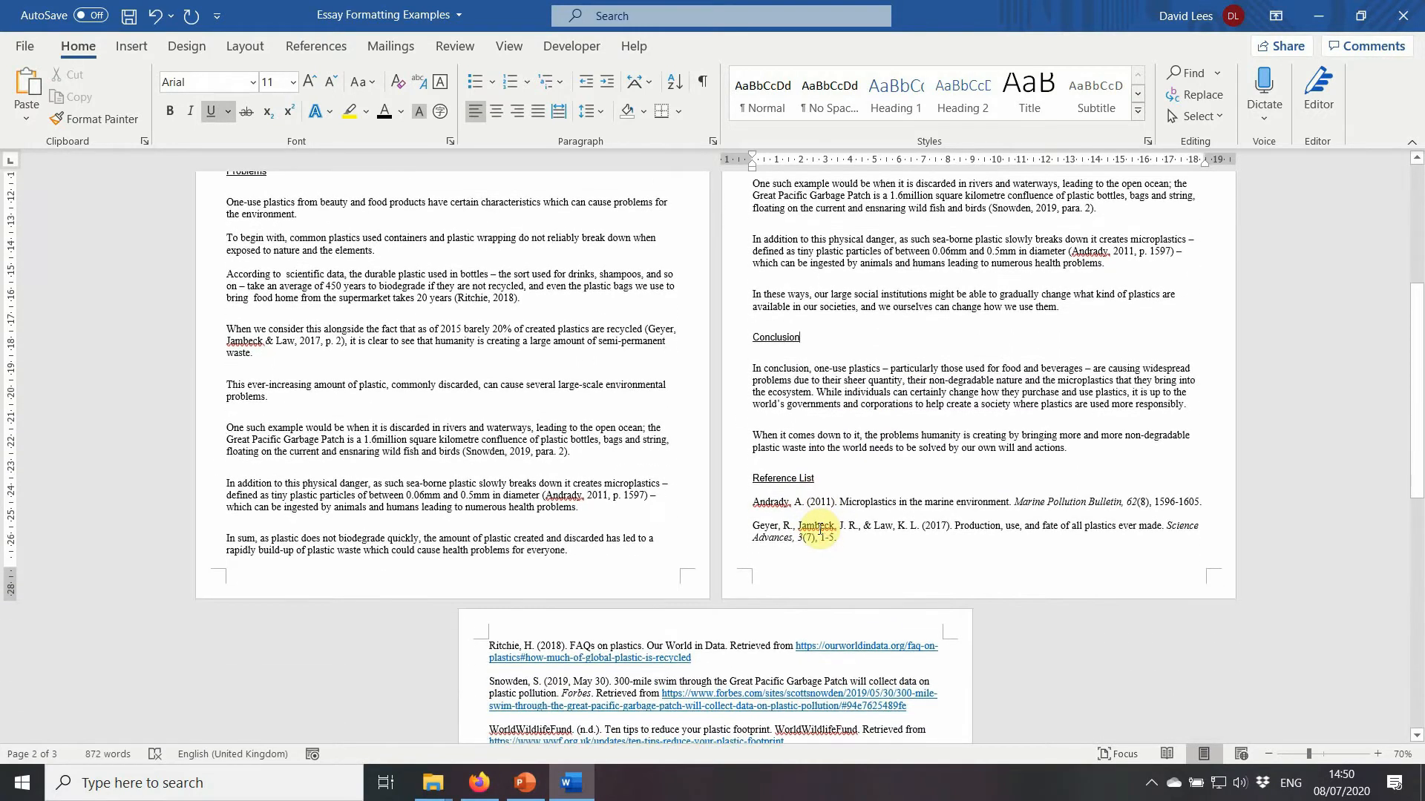
scroll(819, 528, "down", 3)
left_click_drag(805, 566, 213, 216)
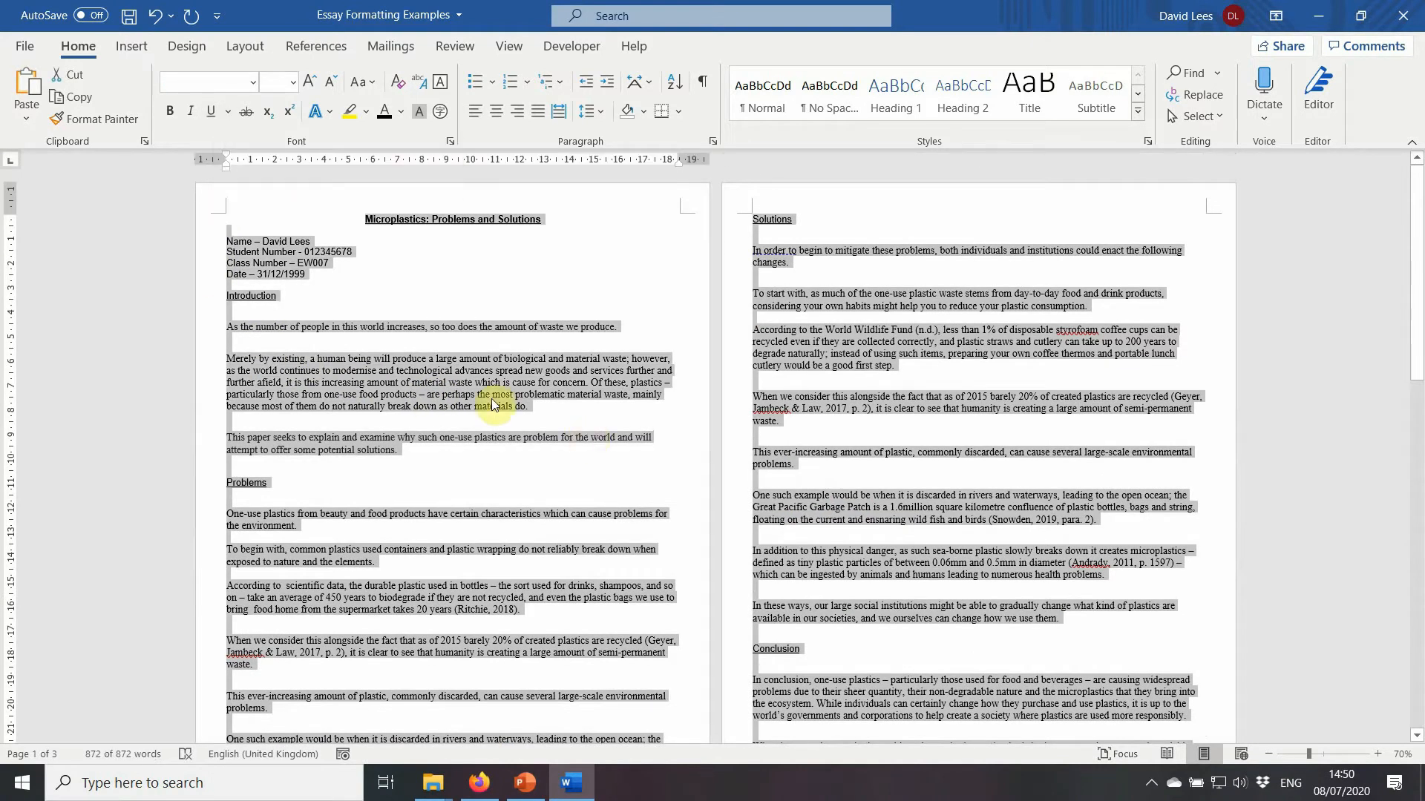
left_click(252, 82)
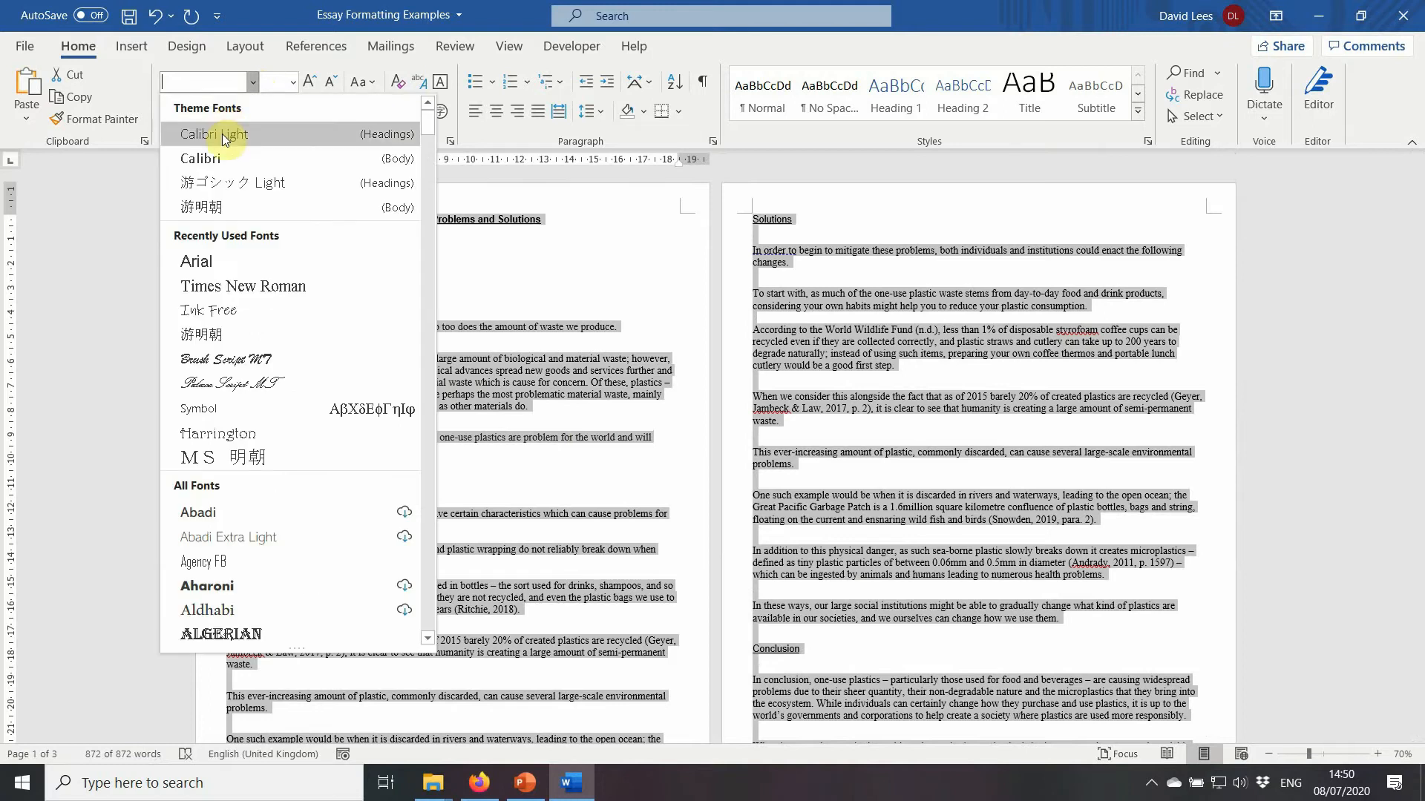
left_click(219, 158)
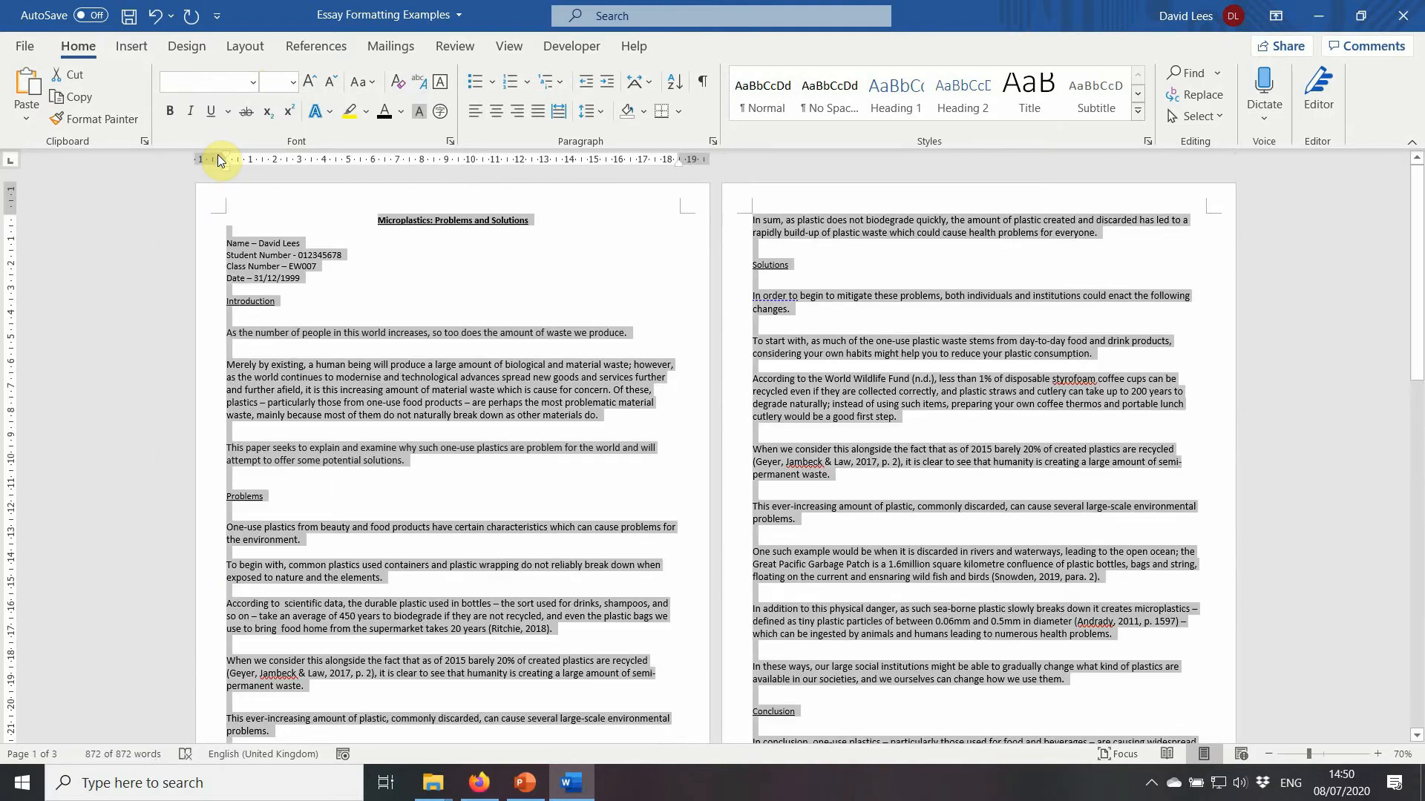
left_click(292, 82)
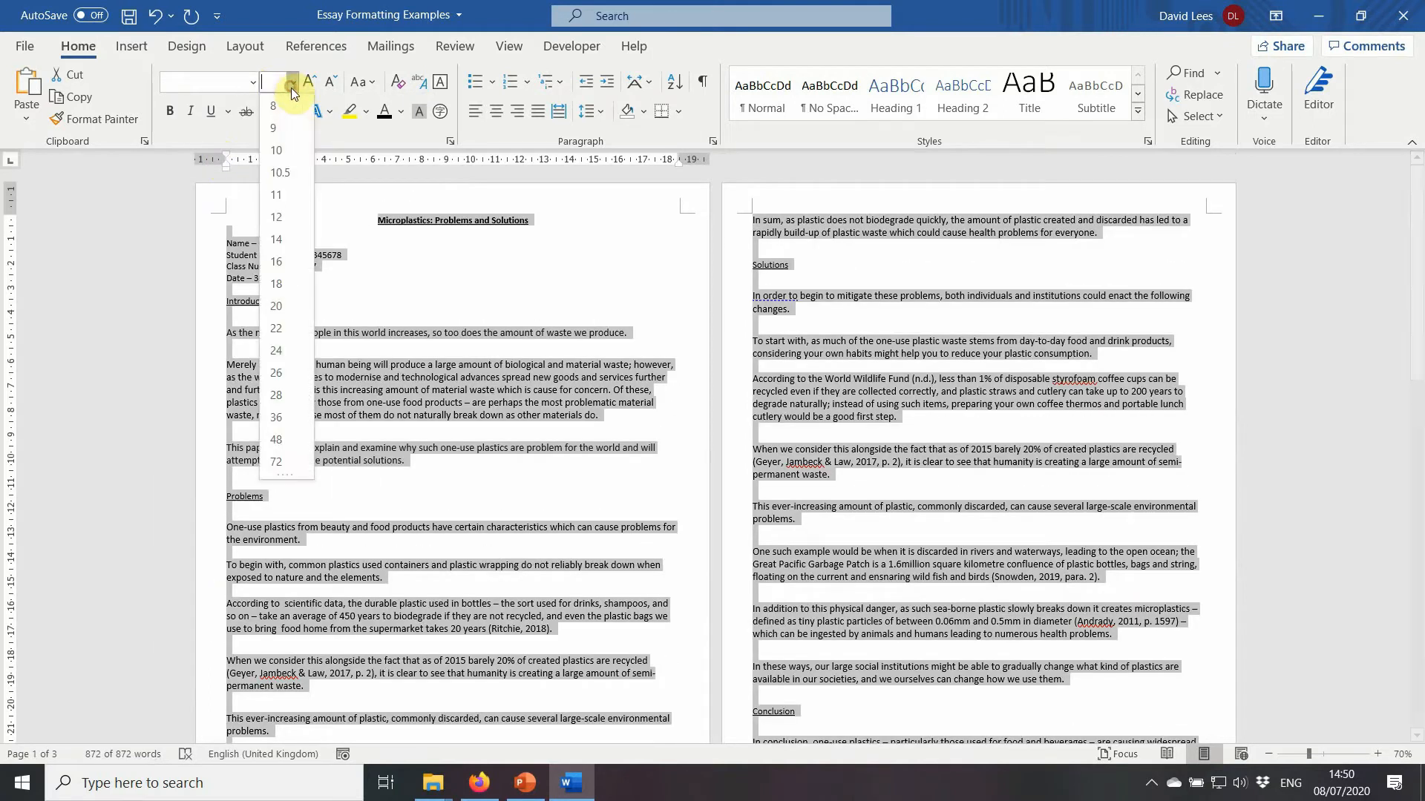
left_click(279, 216)
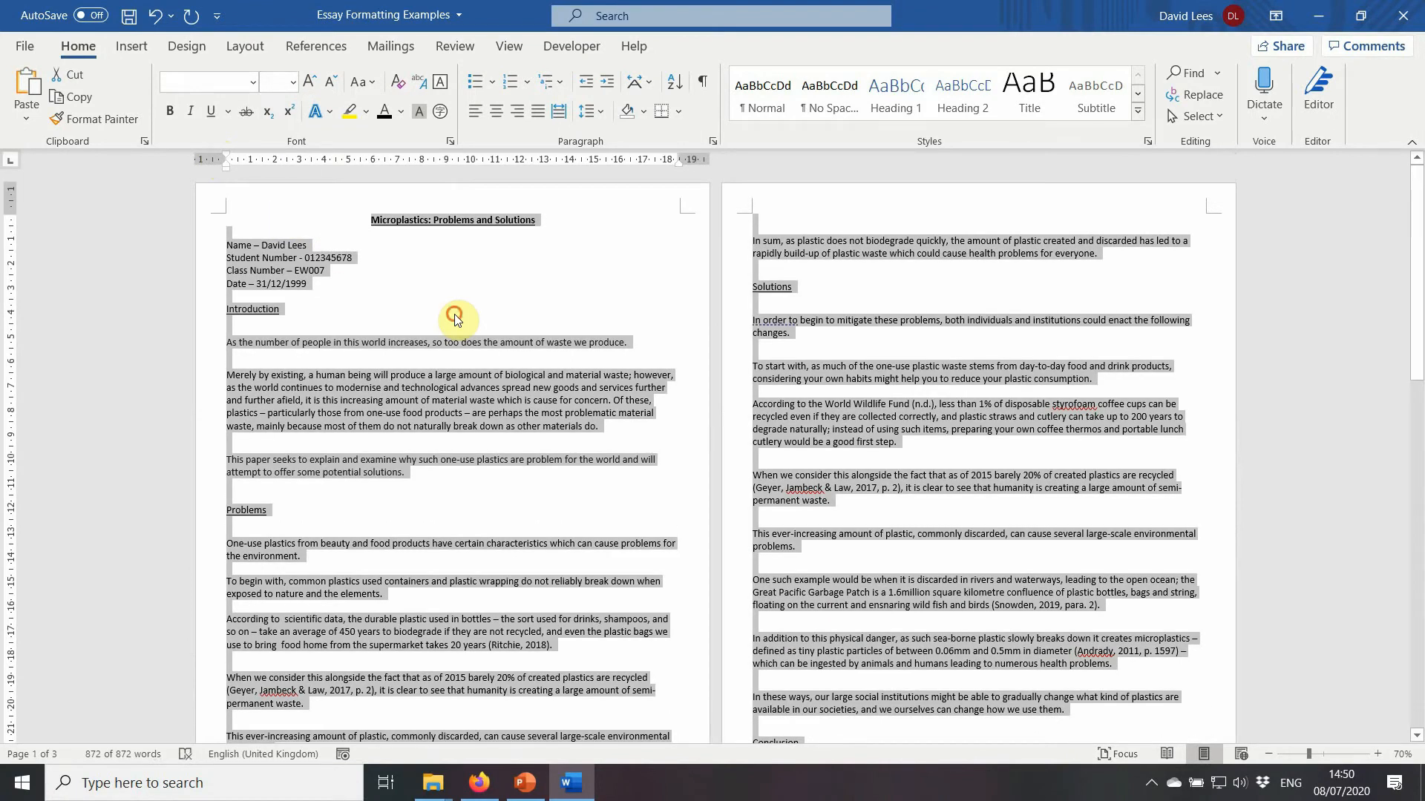
left_click(317, 308)
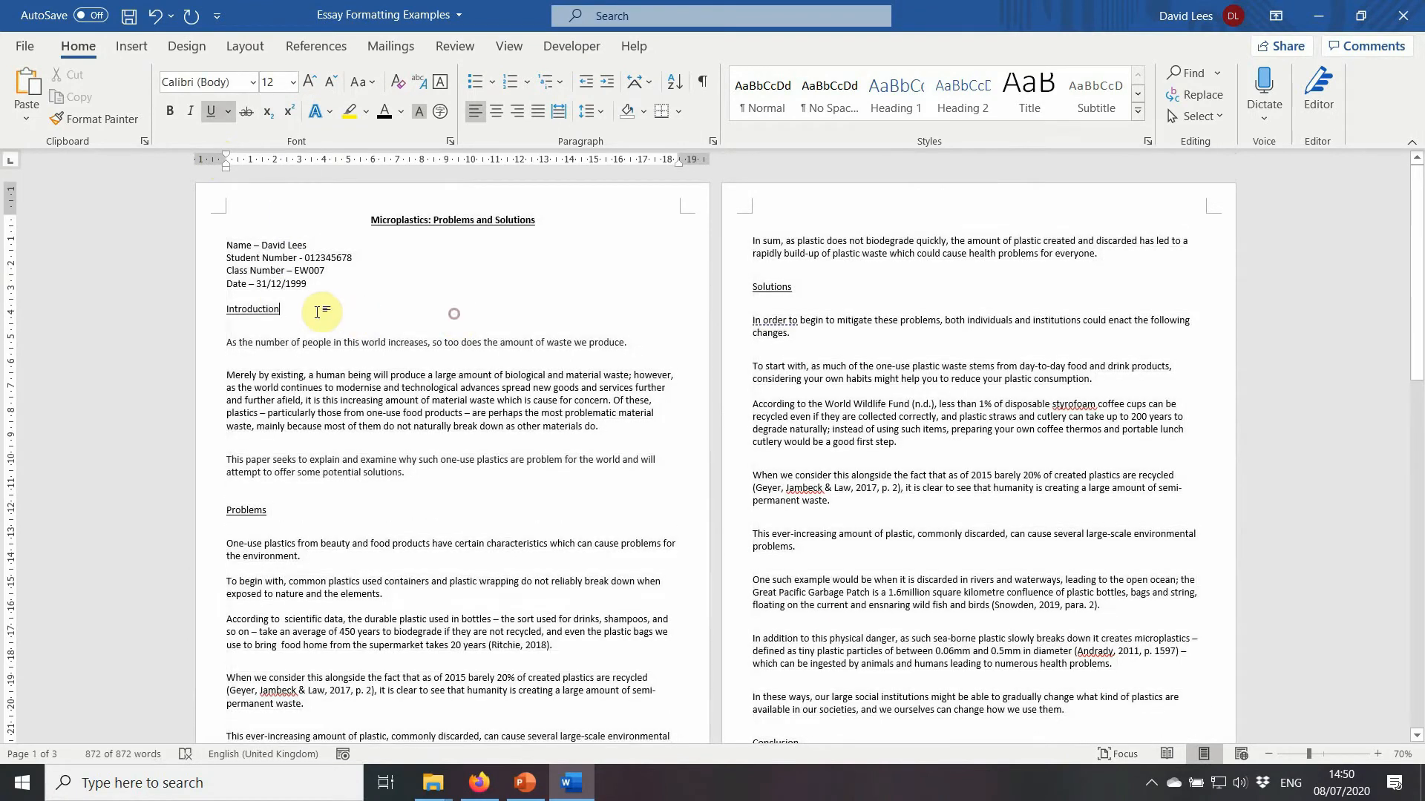
left_click(273, 333)
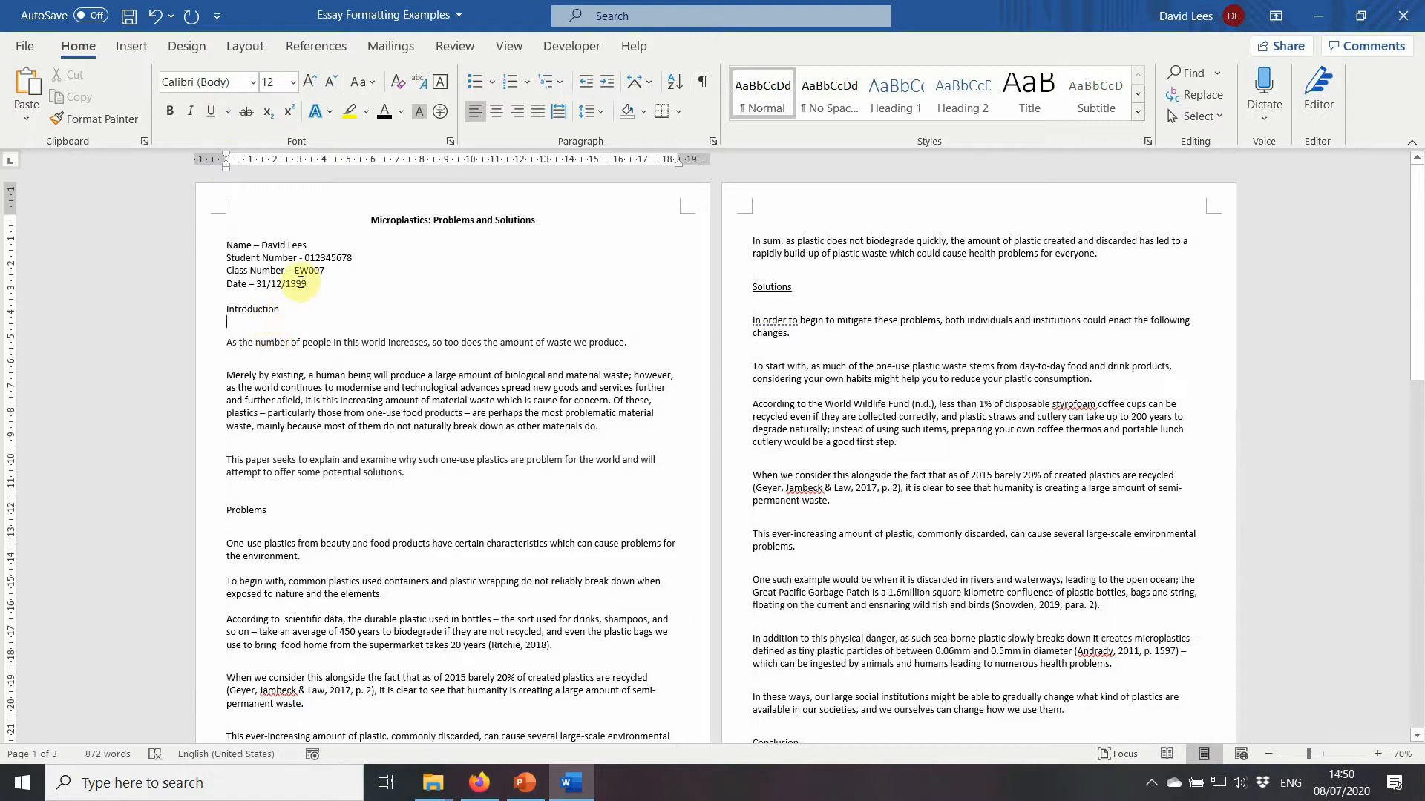
Try left, centre and right alignment on the four student detail lines under the title, and leave them centred.
left_click_drag(327, 285, 198, 244)
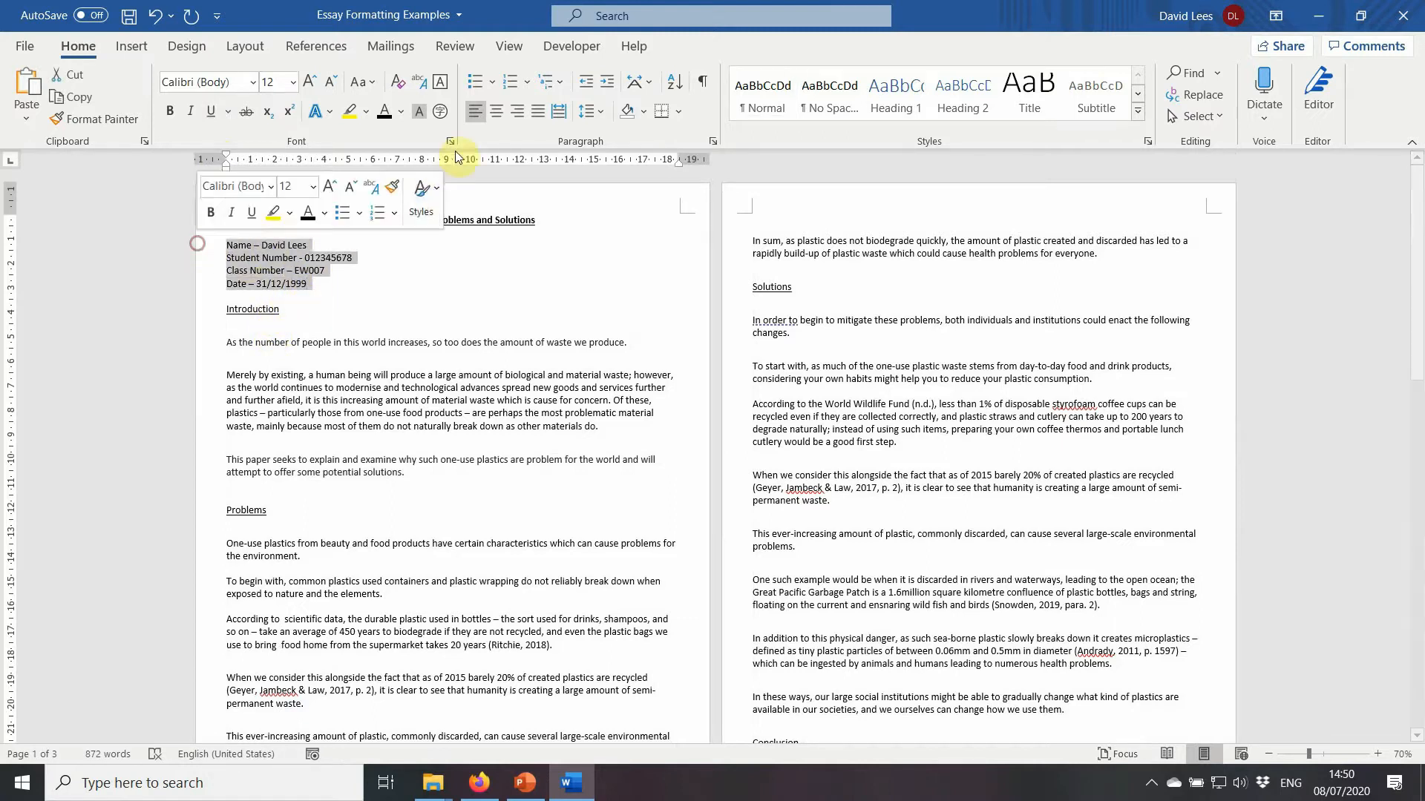
left_click(492, 109)
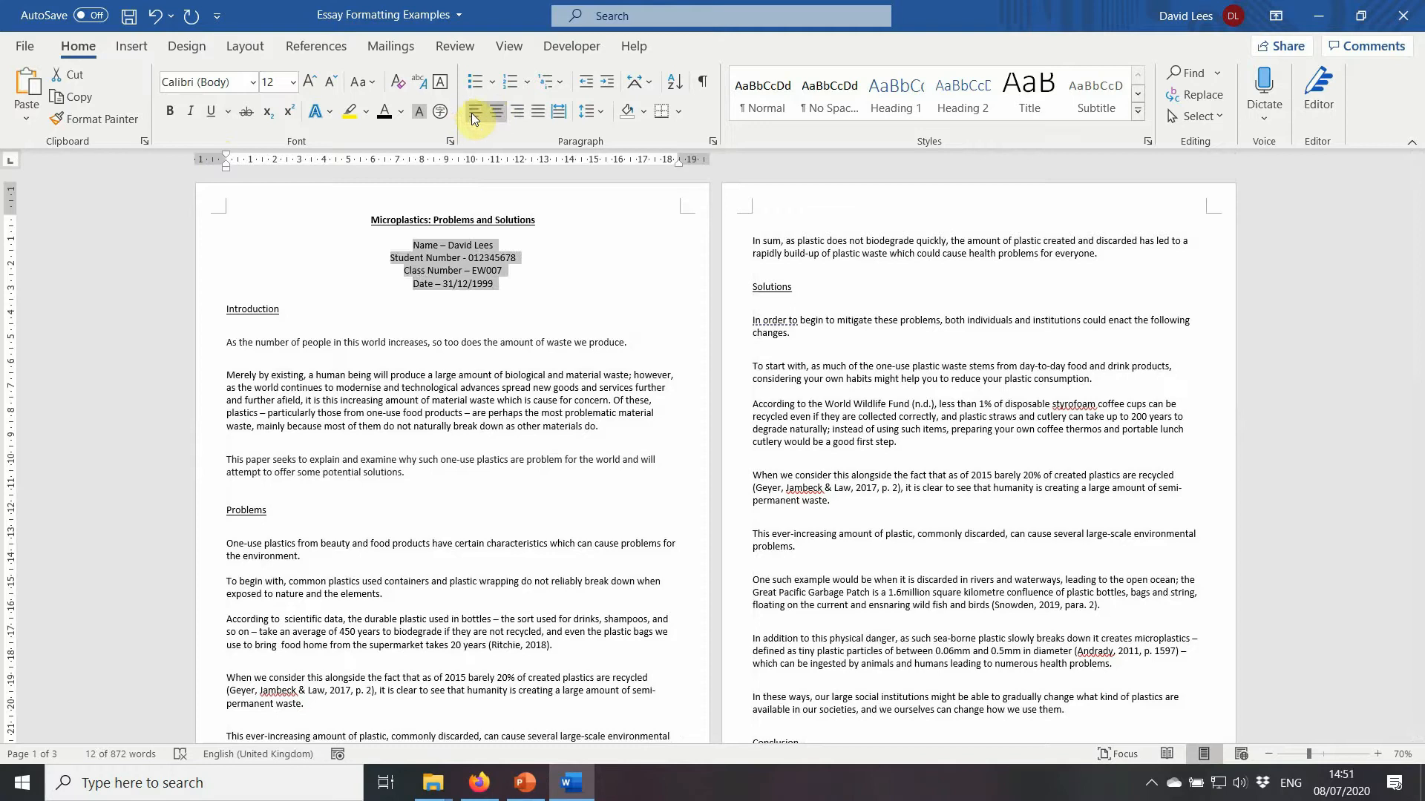
left_click(473, 113)
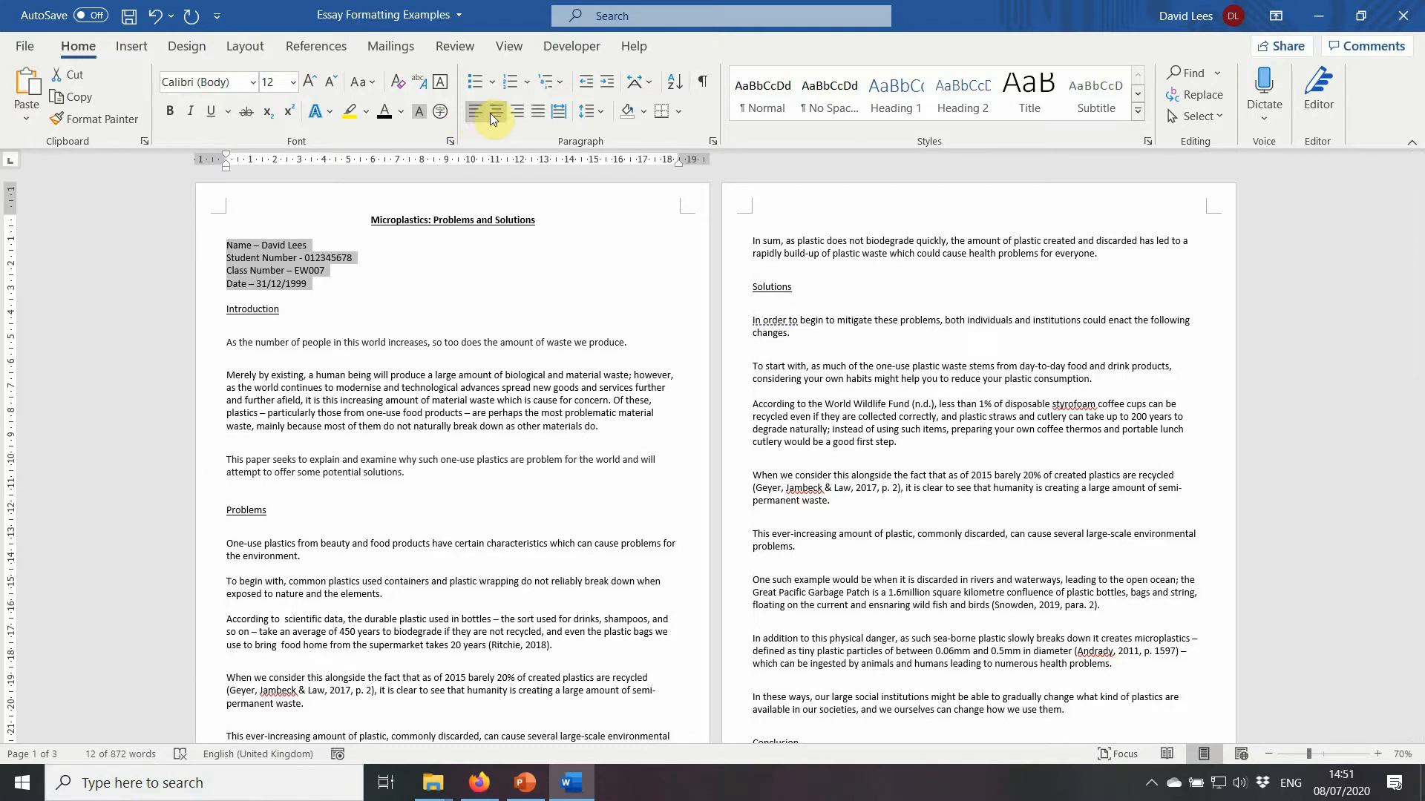
left_click(490, 113)
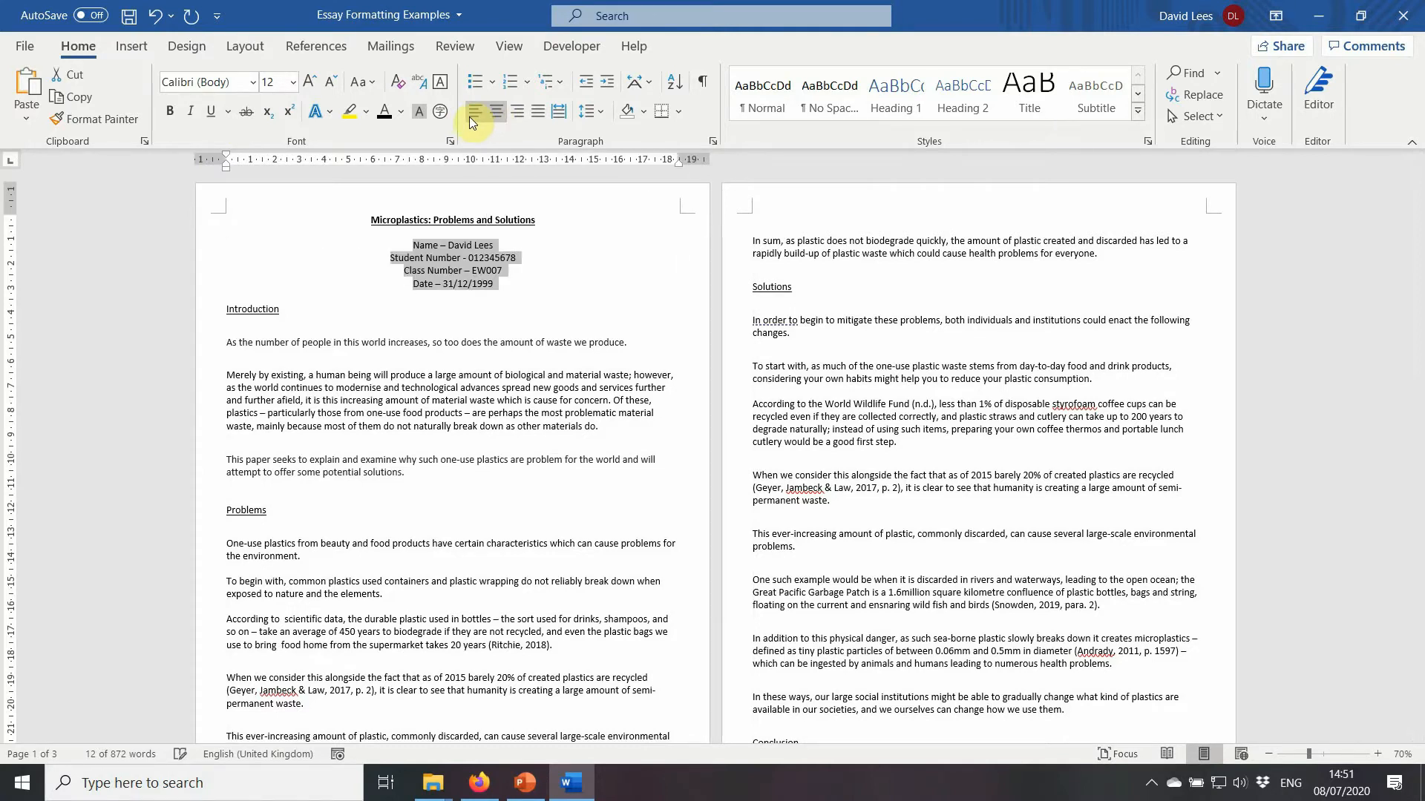
left_click(516, 111)
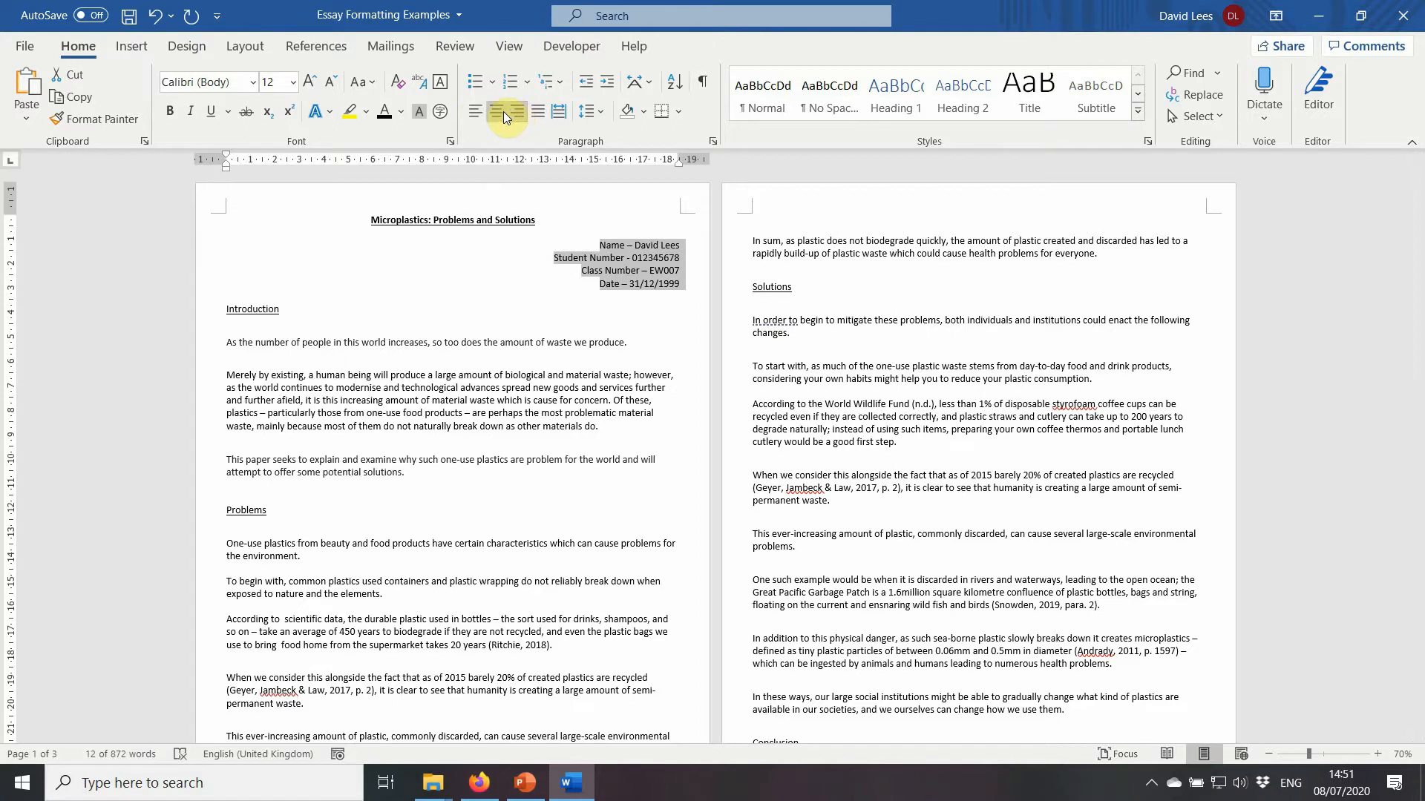
left_click(501, 111)
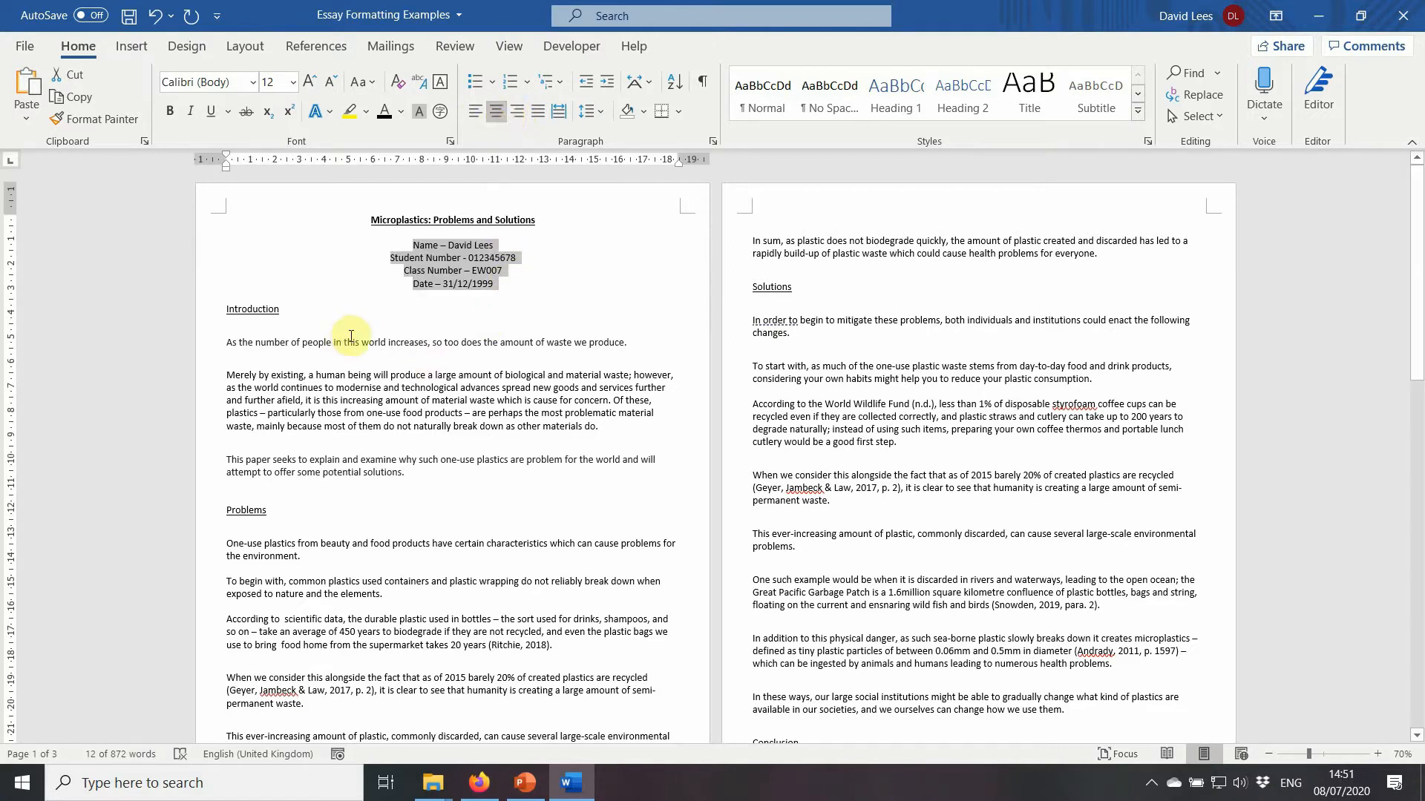
Reduce the gap between the Introduction heading and the first sentence below it.
left_click(231, 327)
key("Delete")
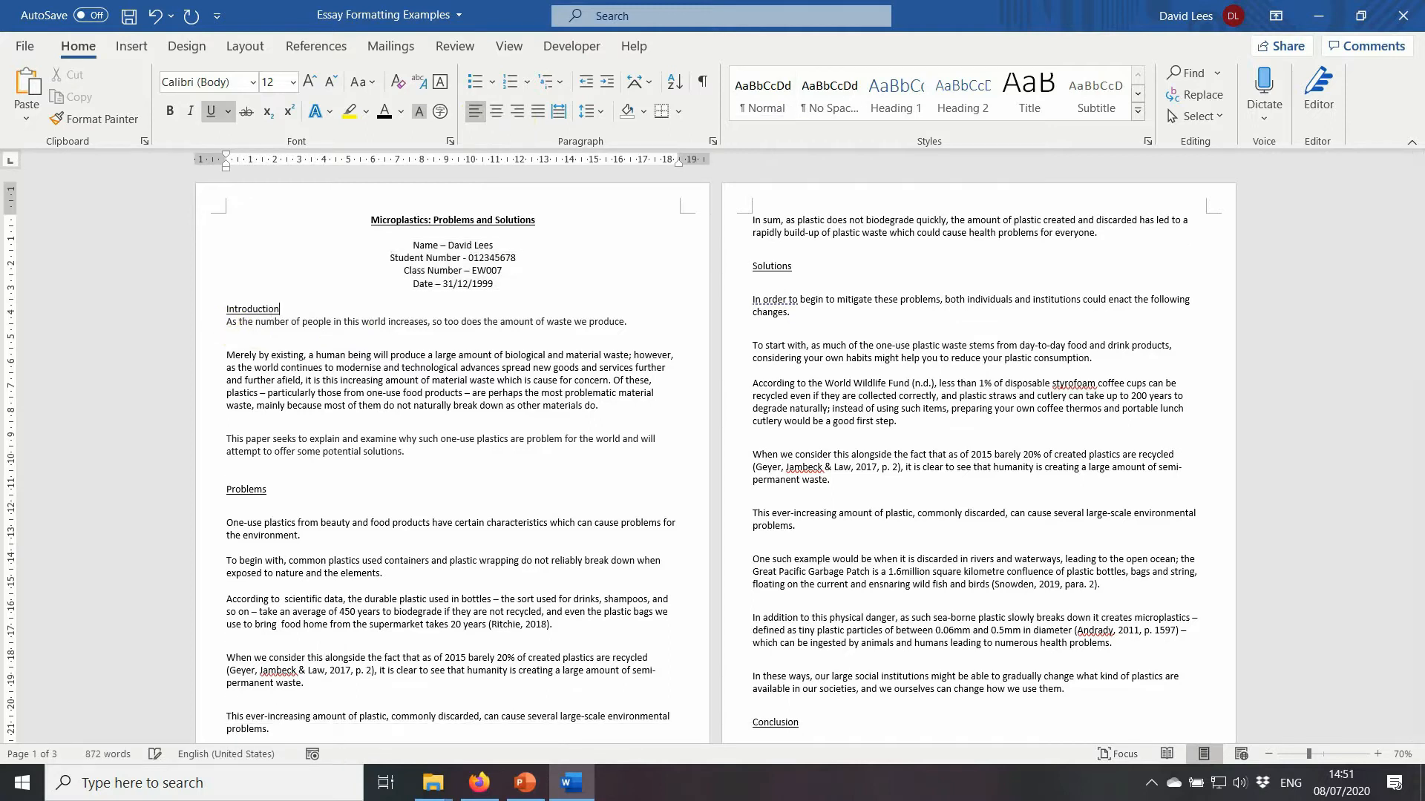
left_click(240, 352)
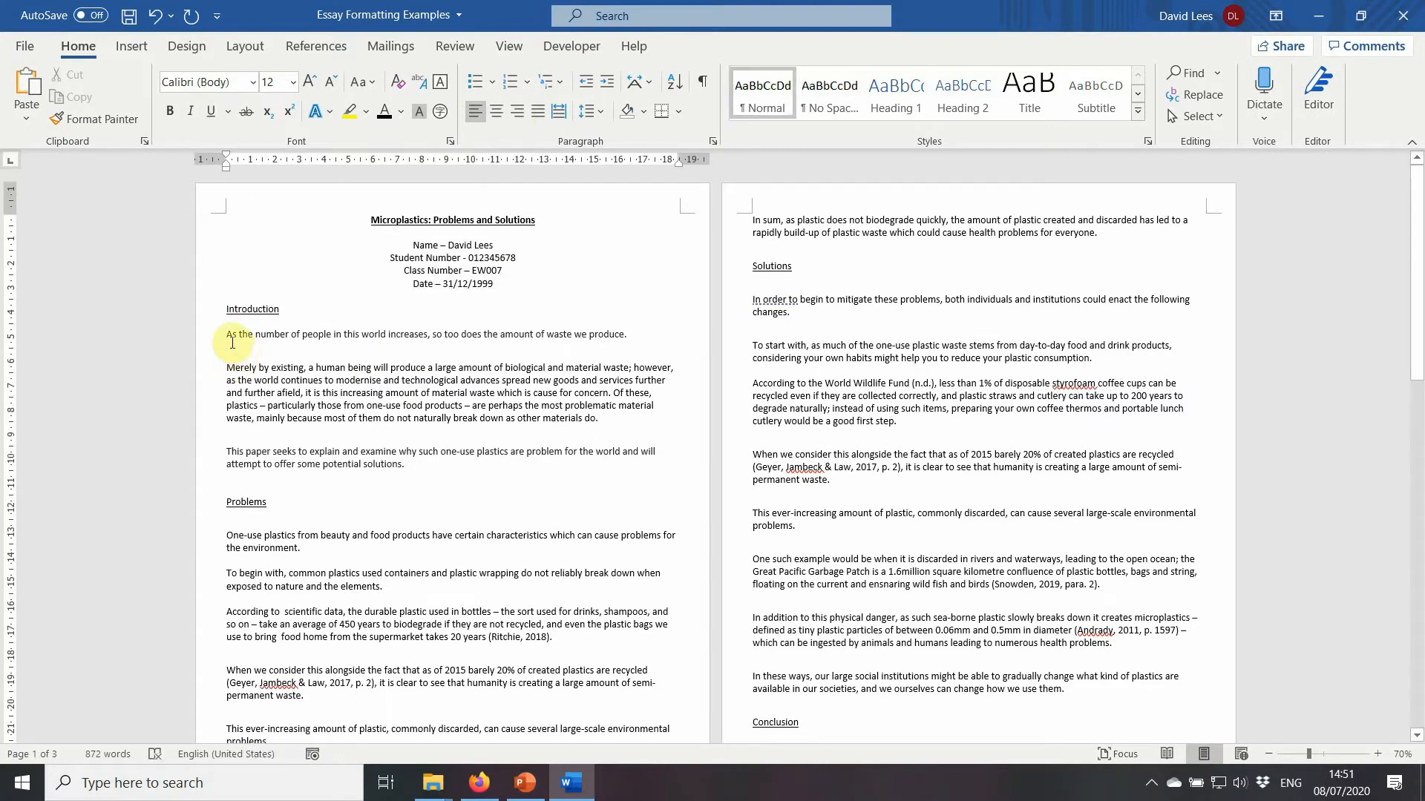
Merge the three separate text blocks under Introduction into one continuous paragraph.
left_click(632, 334)
key("Delete")
key("Delete")
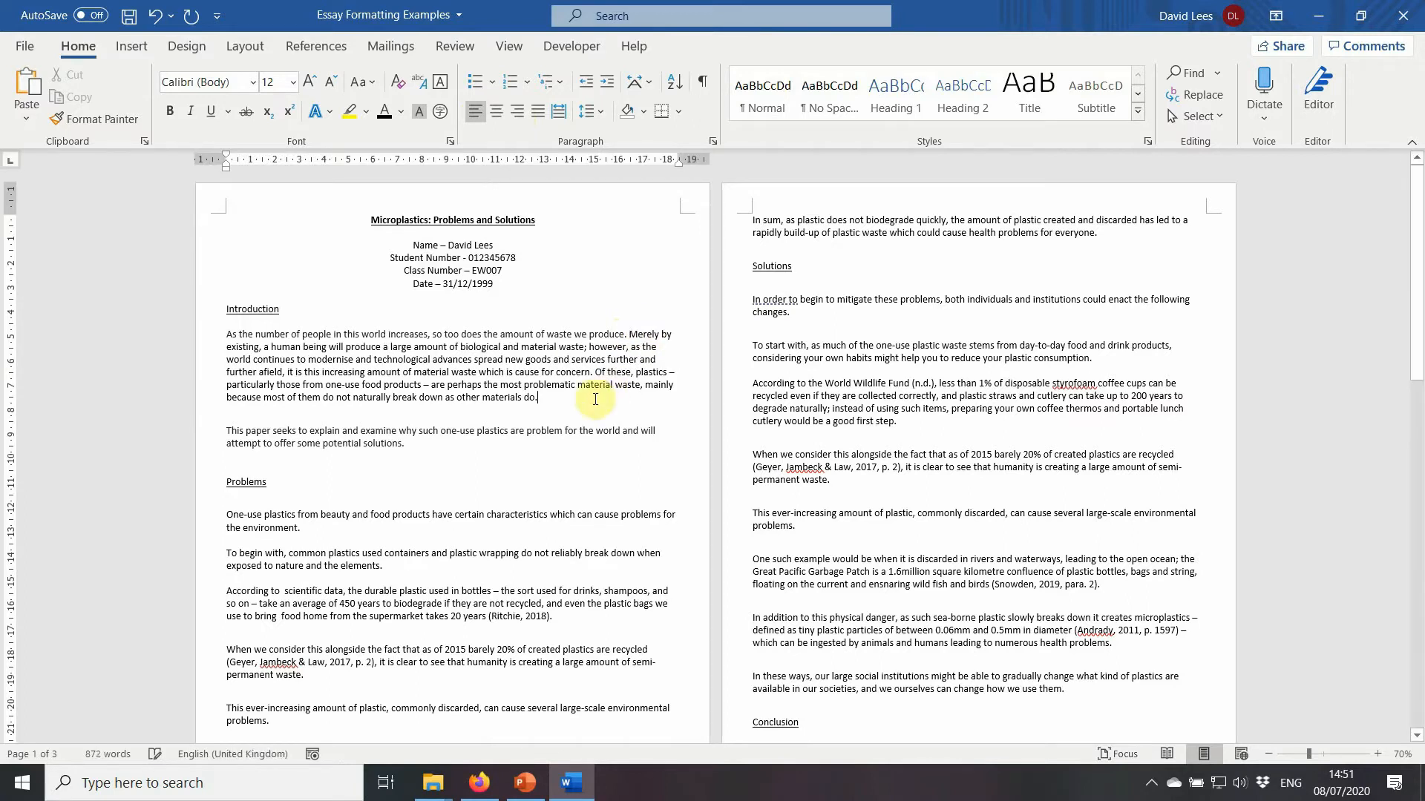
key("Delete")
key("Delete")
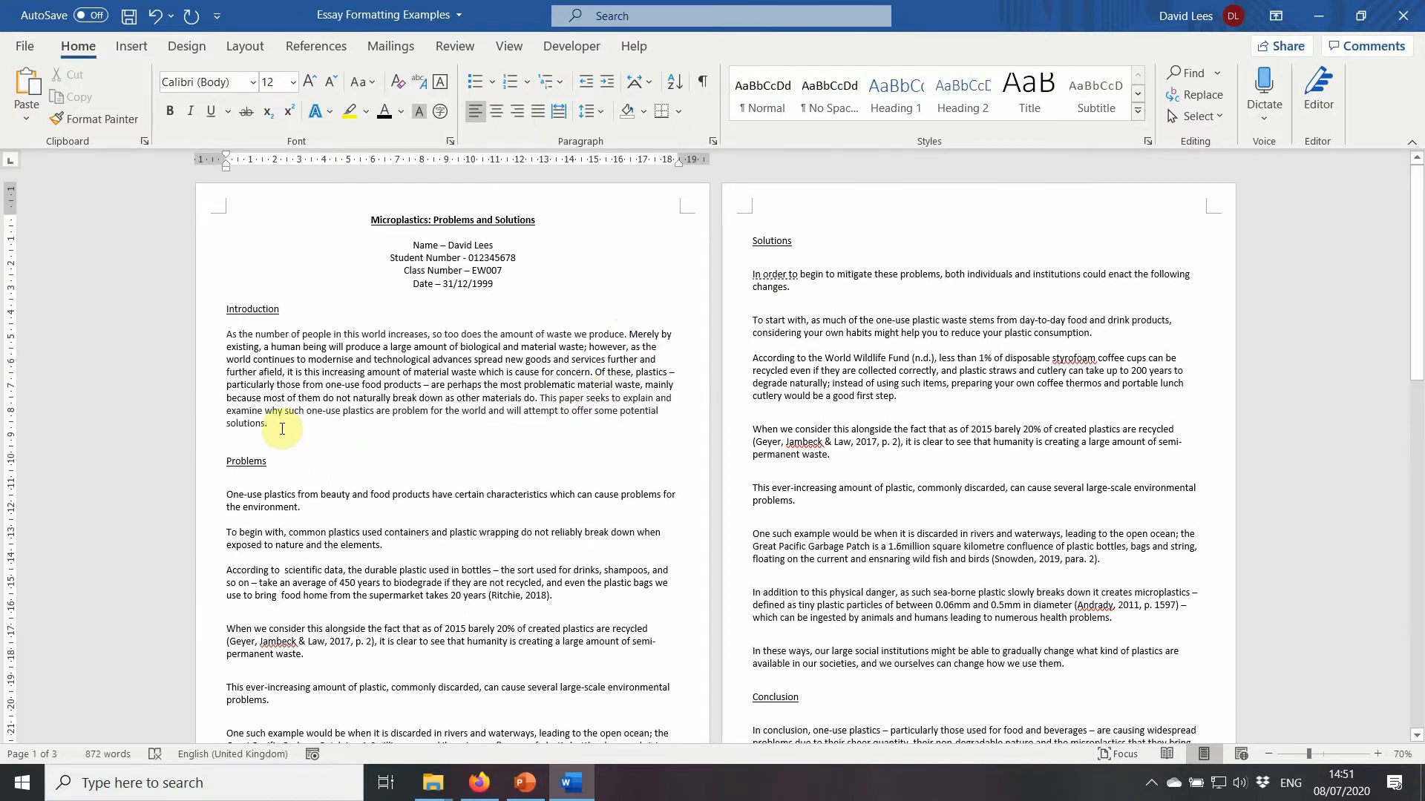
Tighten the spacing above the Problems heading and delete the blank line directly below it.
key("Delete")
key("Delete")
key("Return")
left_click(275, 462)
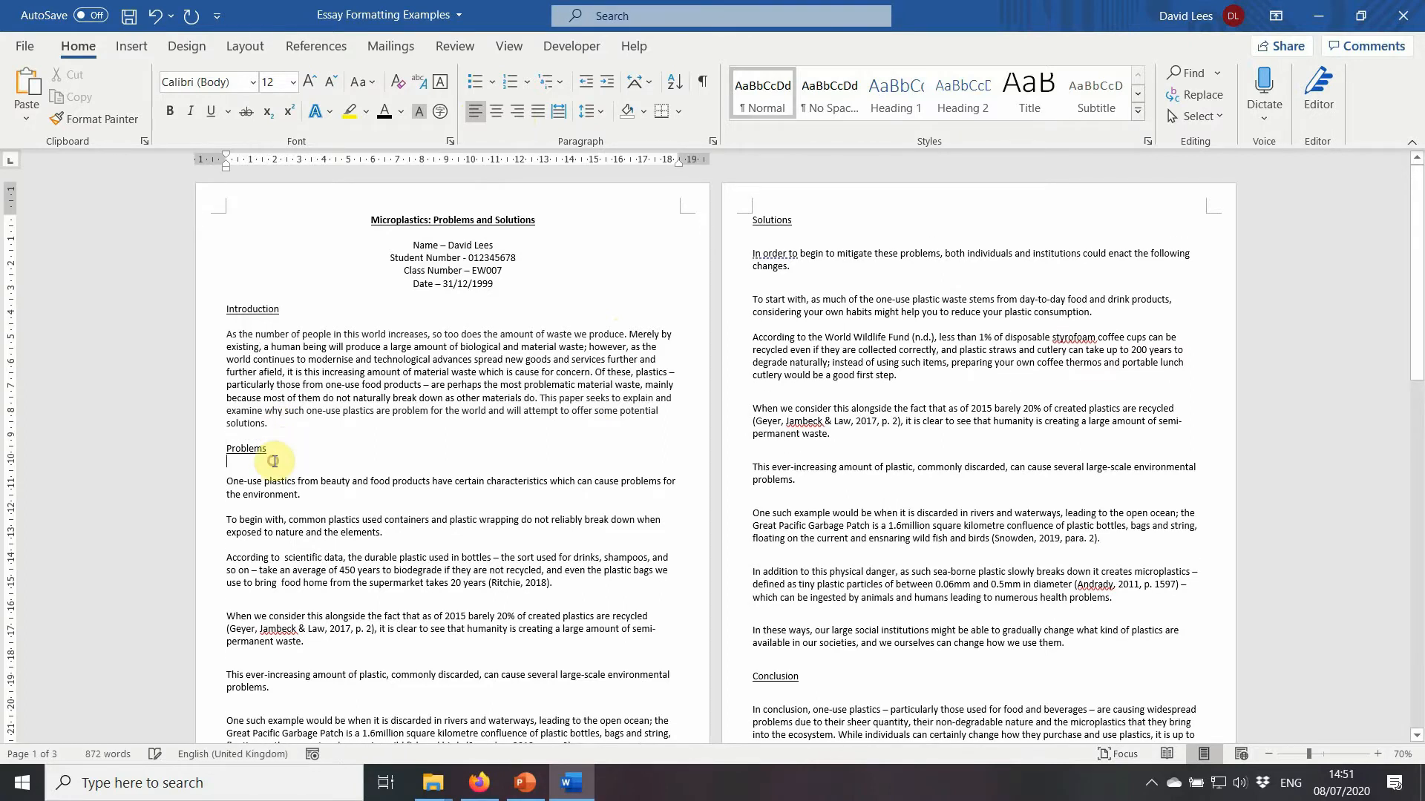
key("Delete")
Join the first four text blocks under Problems, through the one beginning "When we consider this", into one continuous paragraph.
left_click(302, 486)
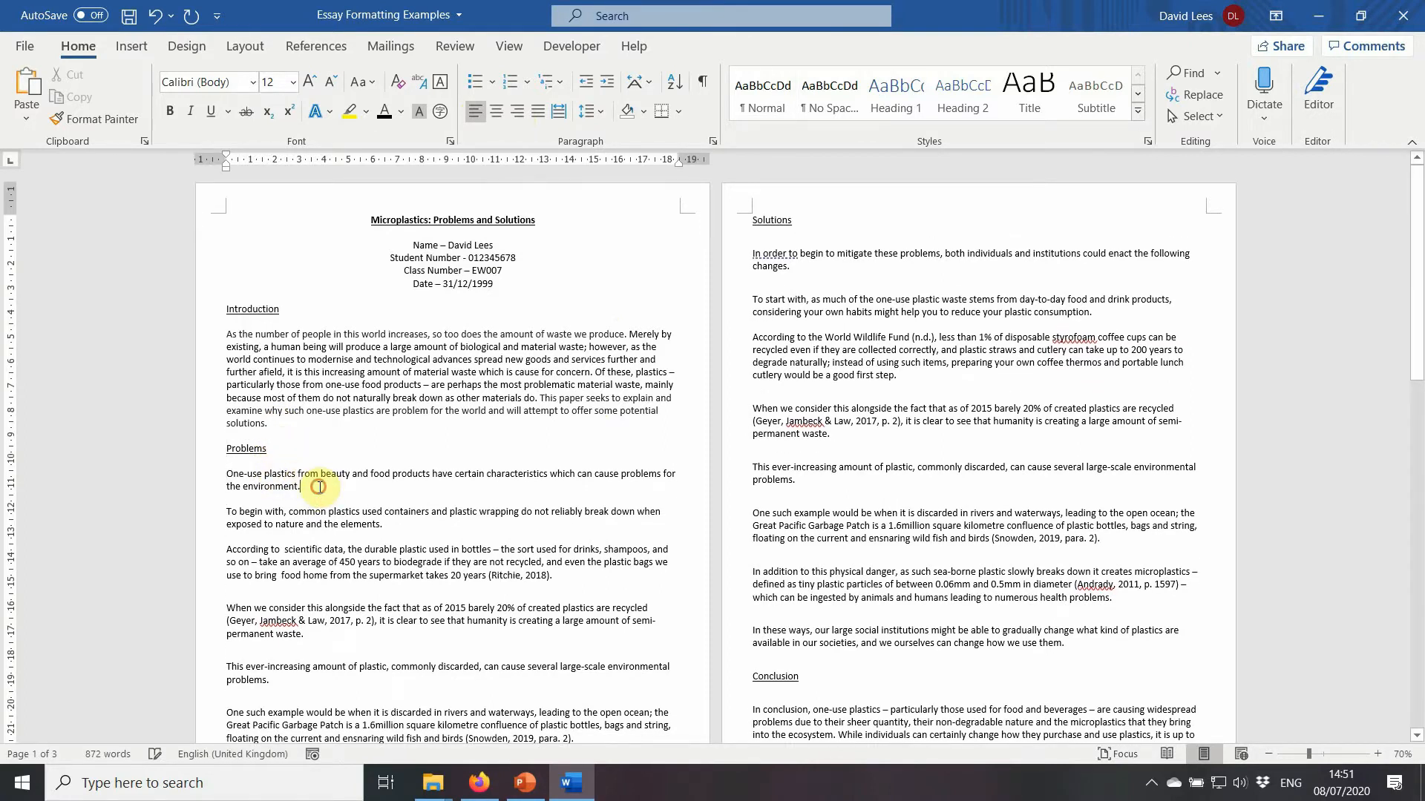
key("Delete")
key("Delete")
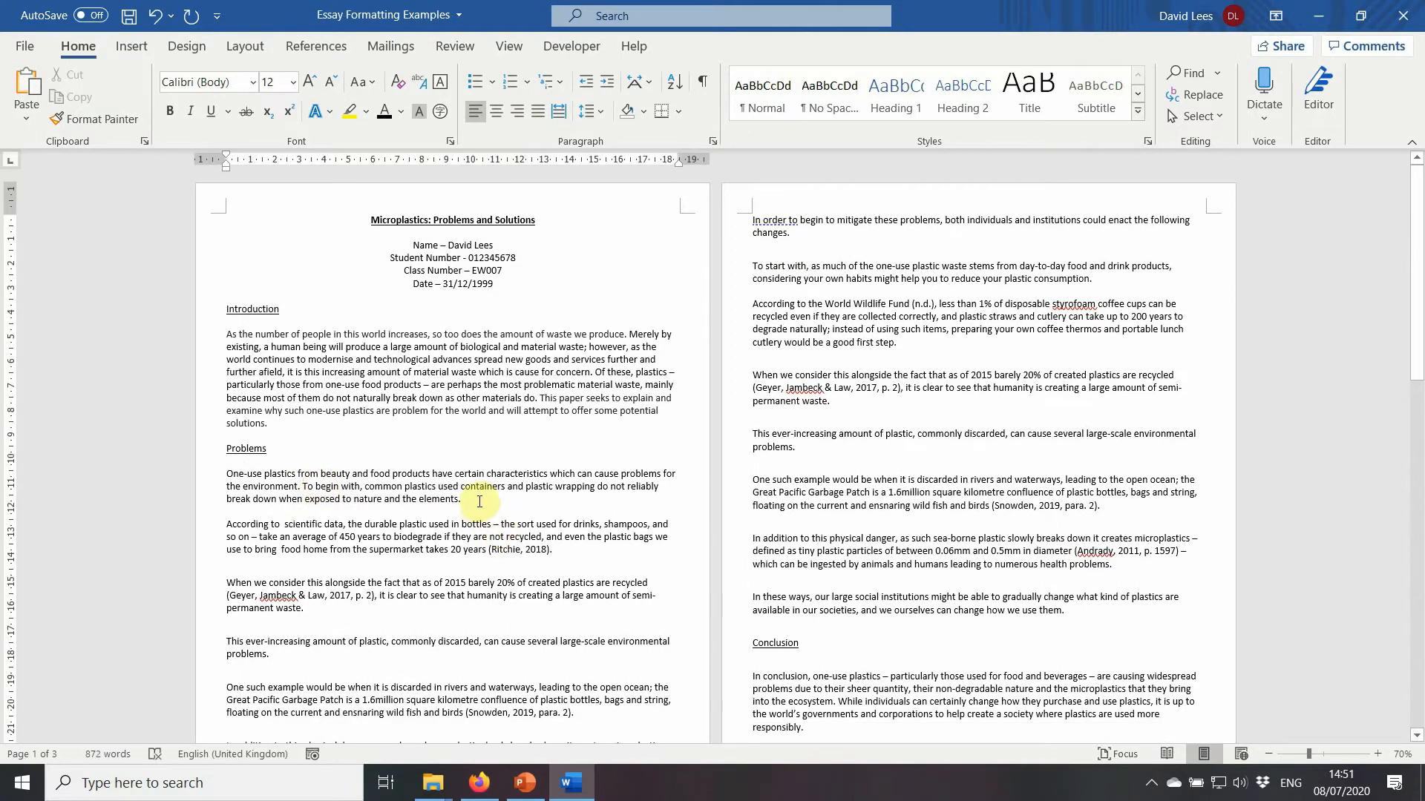
key("Delete")
key("Delete")
left_click(479, 540)
key("Delete")
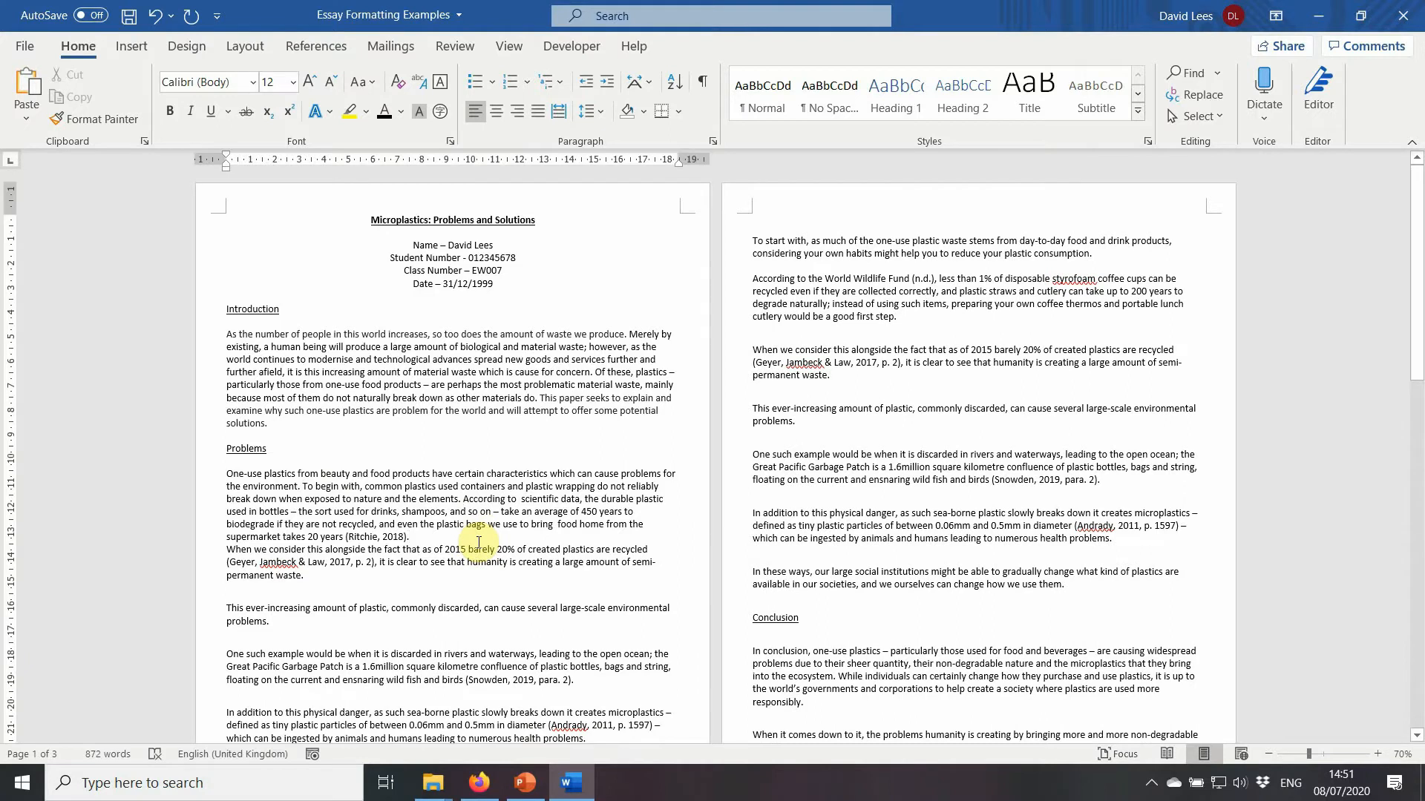
key("Delete")
Append the remaining Problems text blocks, from "This ever-increasing amount of plastic" through "In sum", to the same paragraph.
left_click(500, 565)
key("Delete")
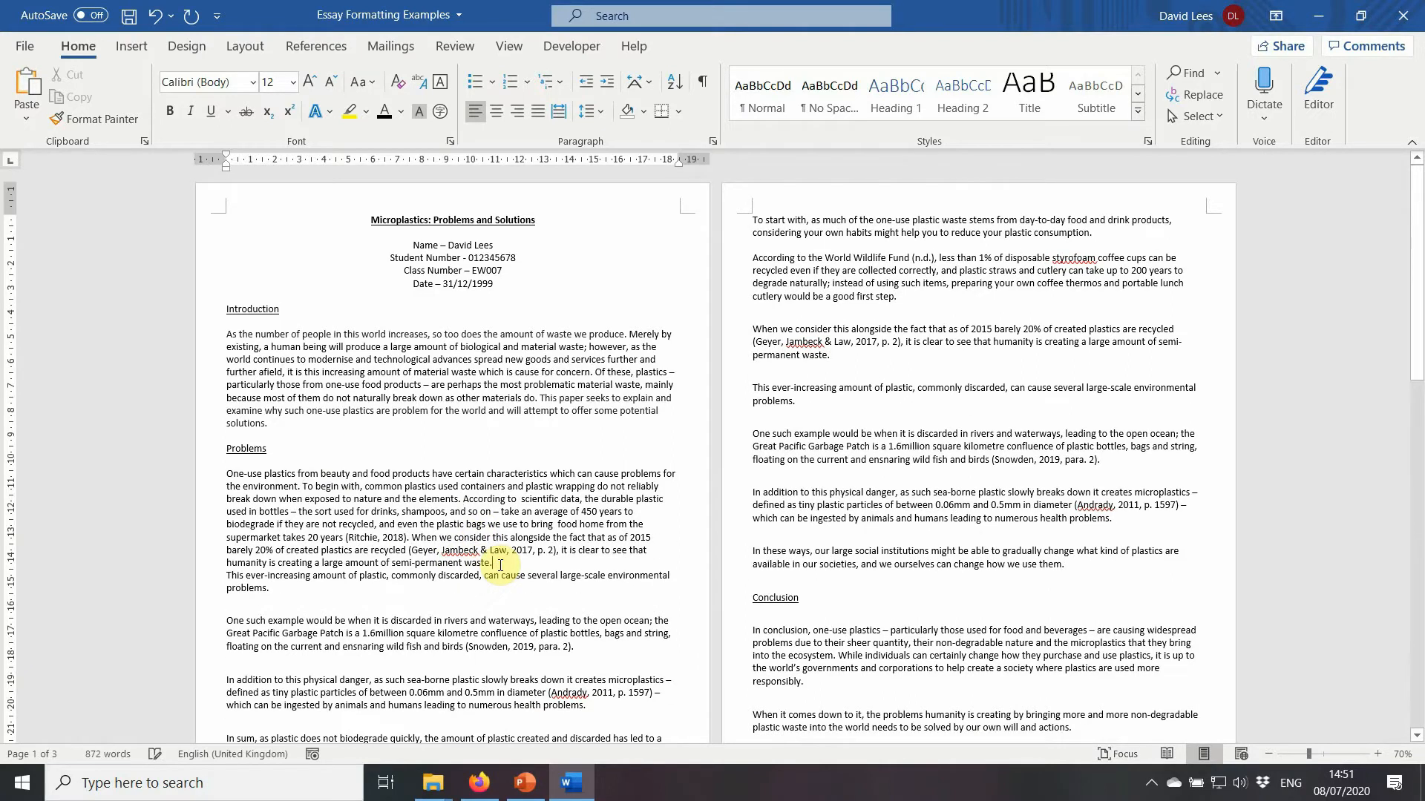
key("Delete")
left_click(558, 578)
key("Delete")
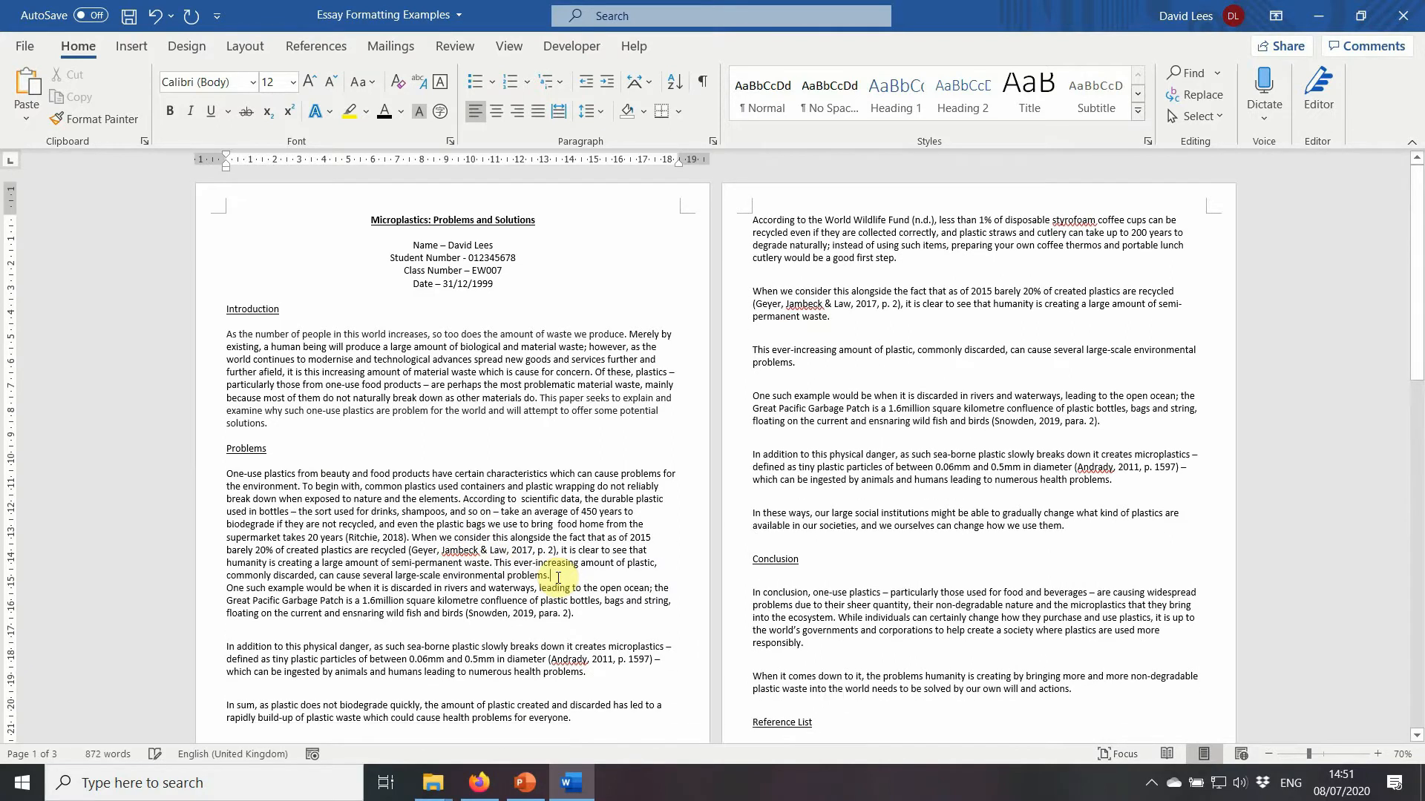
key("Delete")
scroll(464, 525, "down", 2)
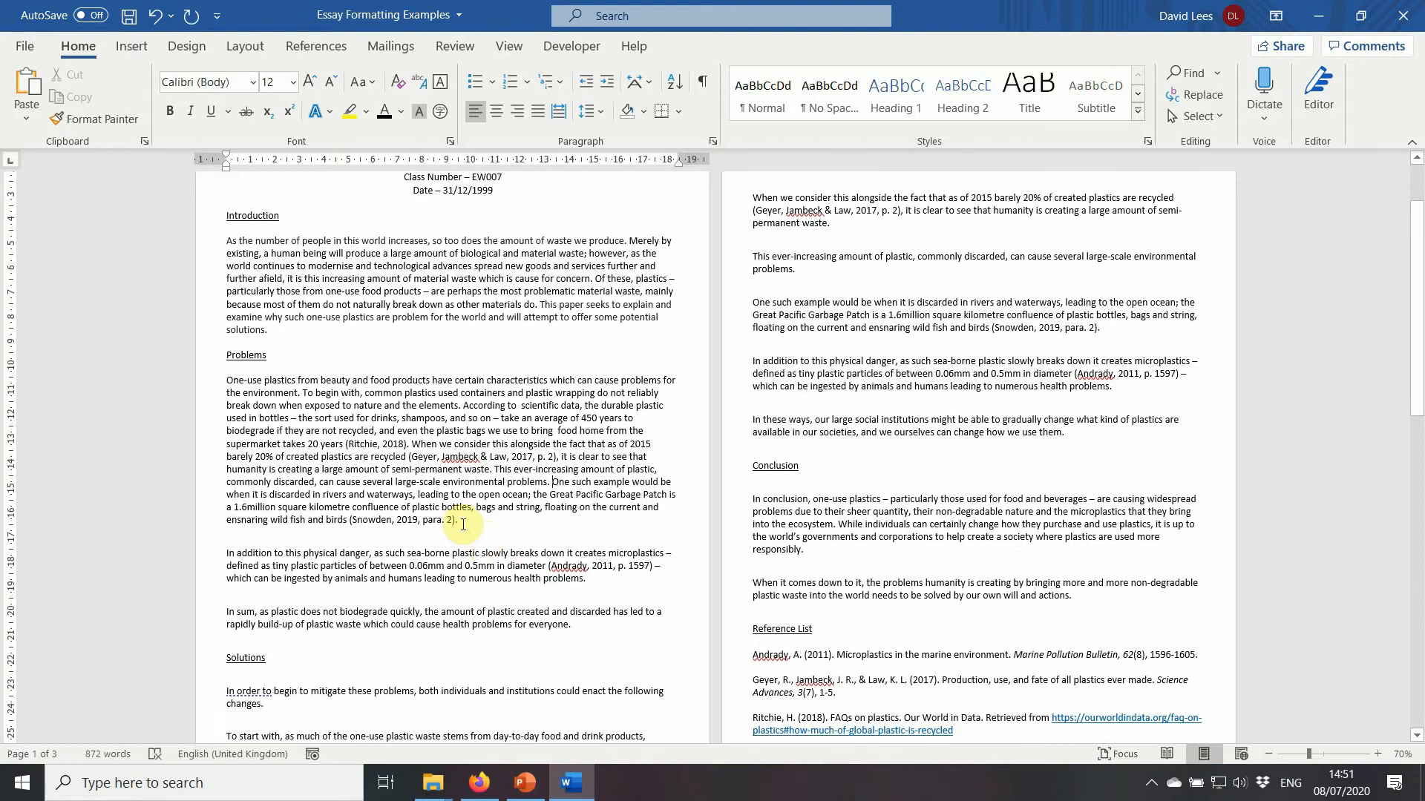
key("Delete")
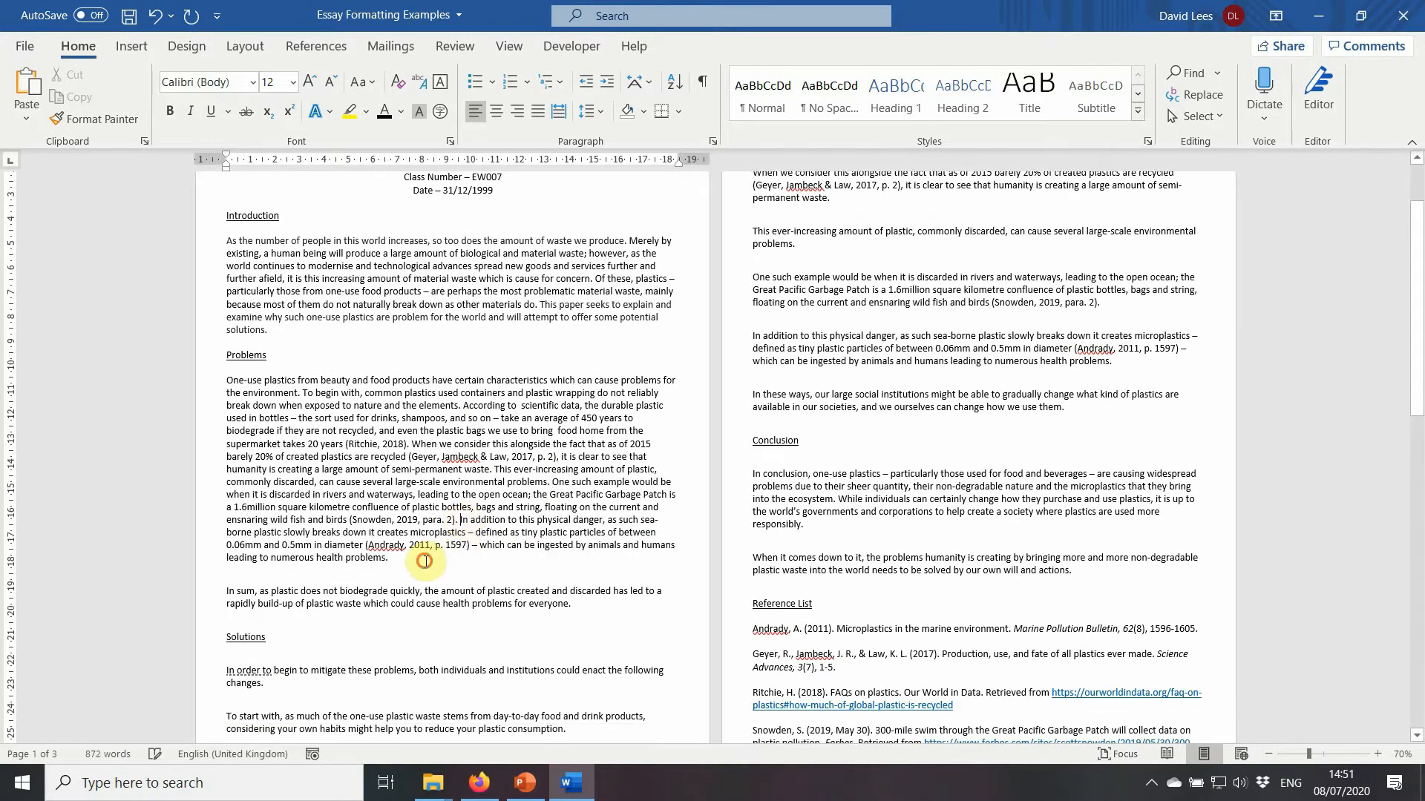
key("Delete")
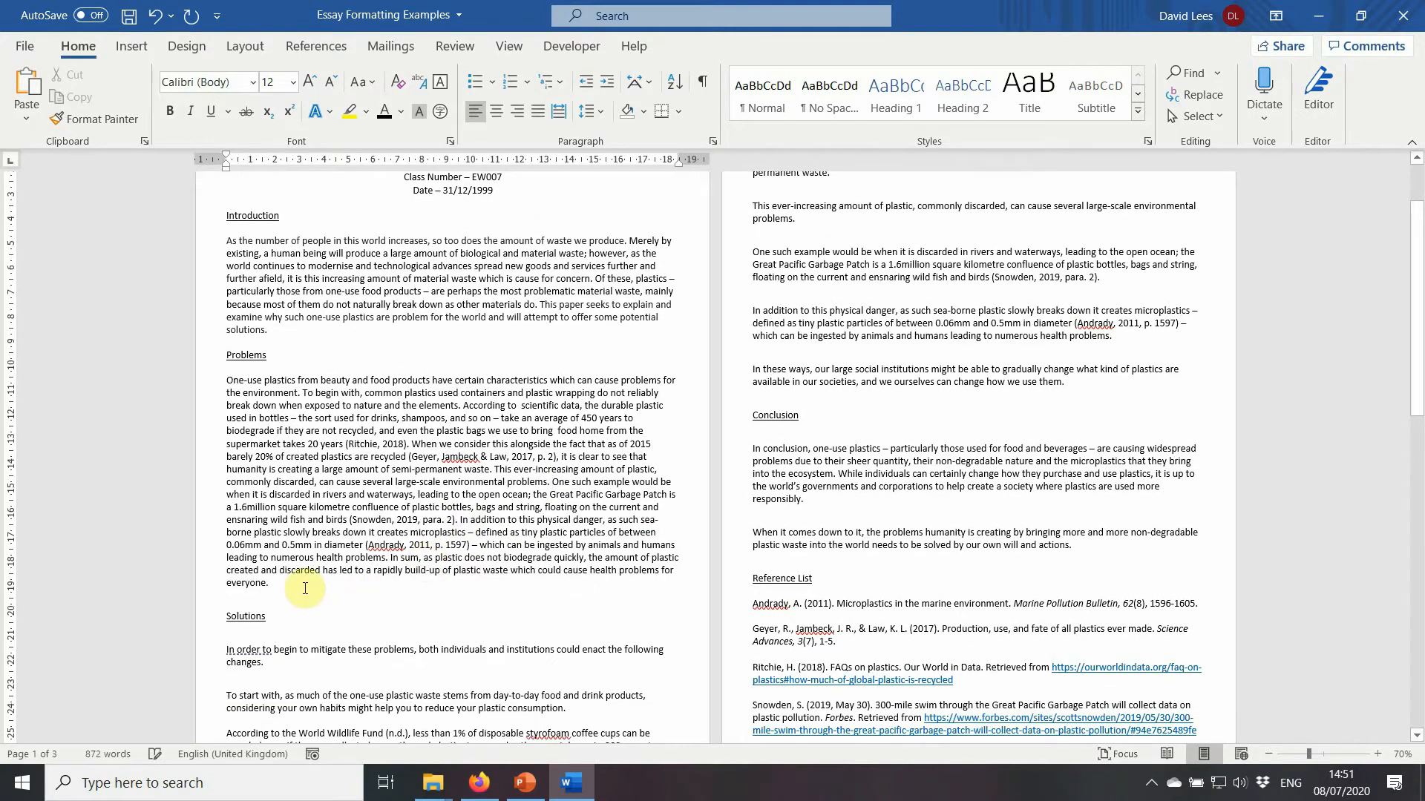
Tighten the spacing above and below the Solutions heading.
left_click(283, 628)
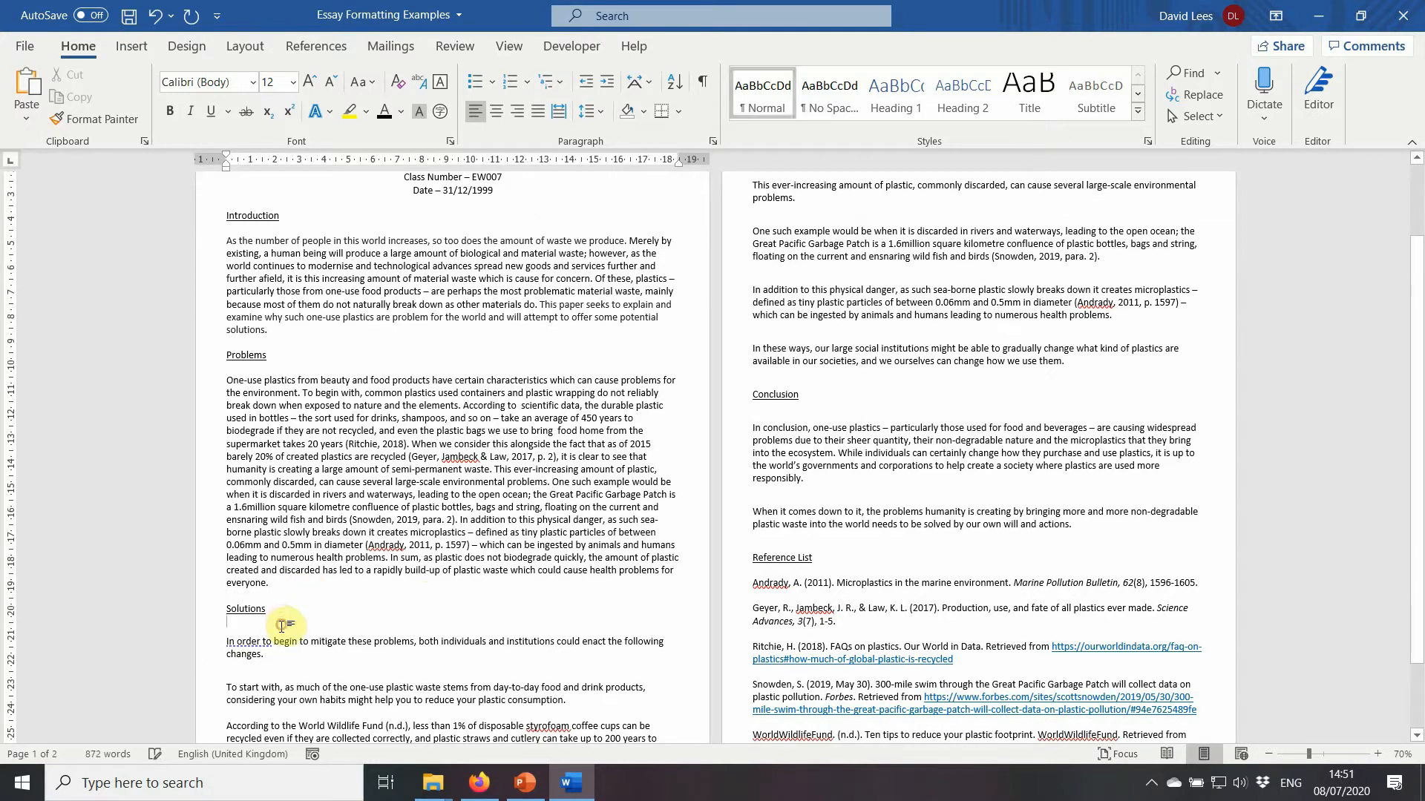
key("Delete")
key("Return")
Join the first four text blocks under Solutions, through the one ending "semi-permanent waste", into one continuous paragraph.
left_click(279, 647)
key("Delete")
key("Delete")
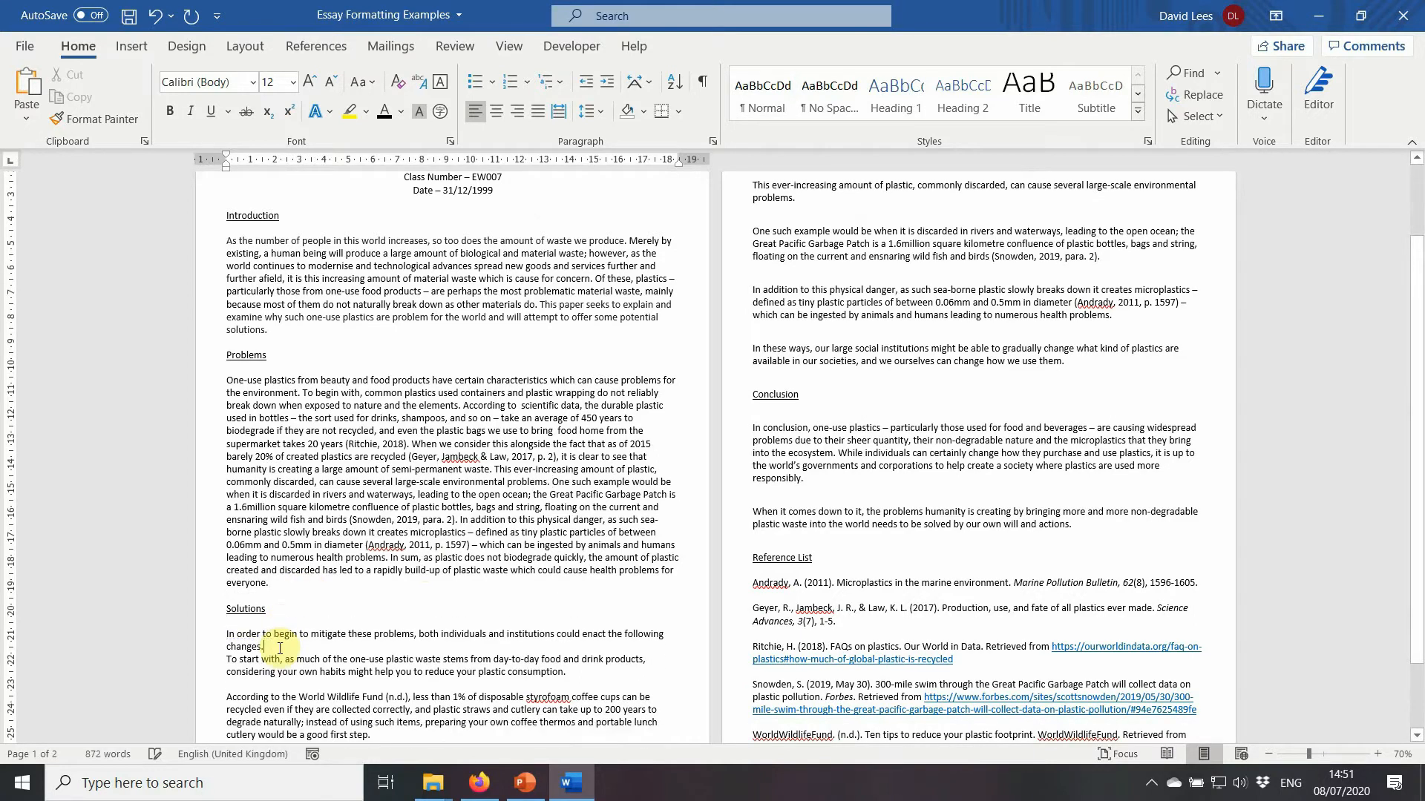
scroll(535, 605, "down", 2)
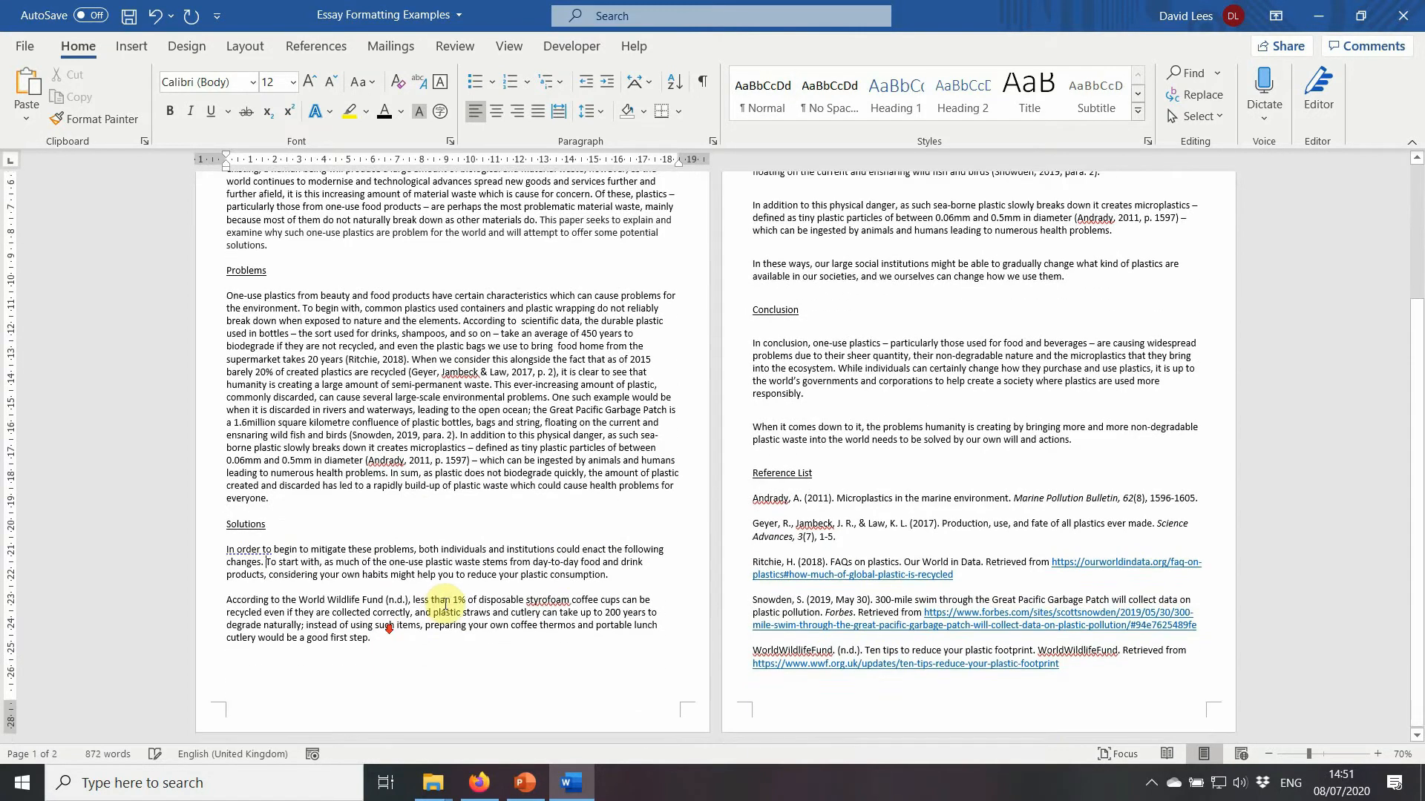
left_click(623, 574)
key("Delete")
key("Delete")
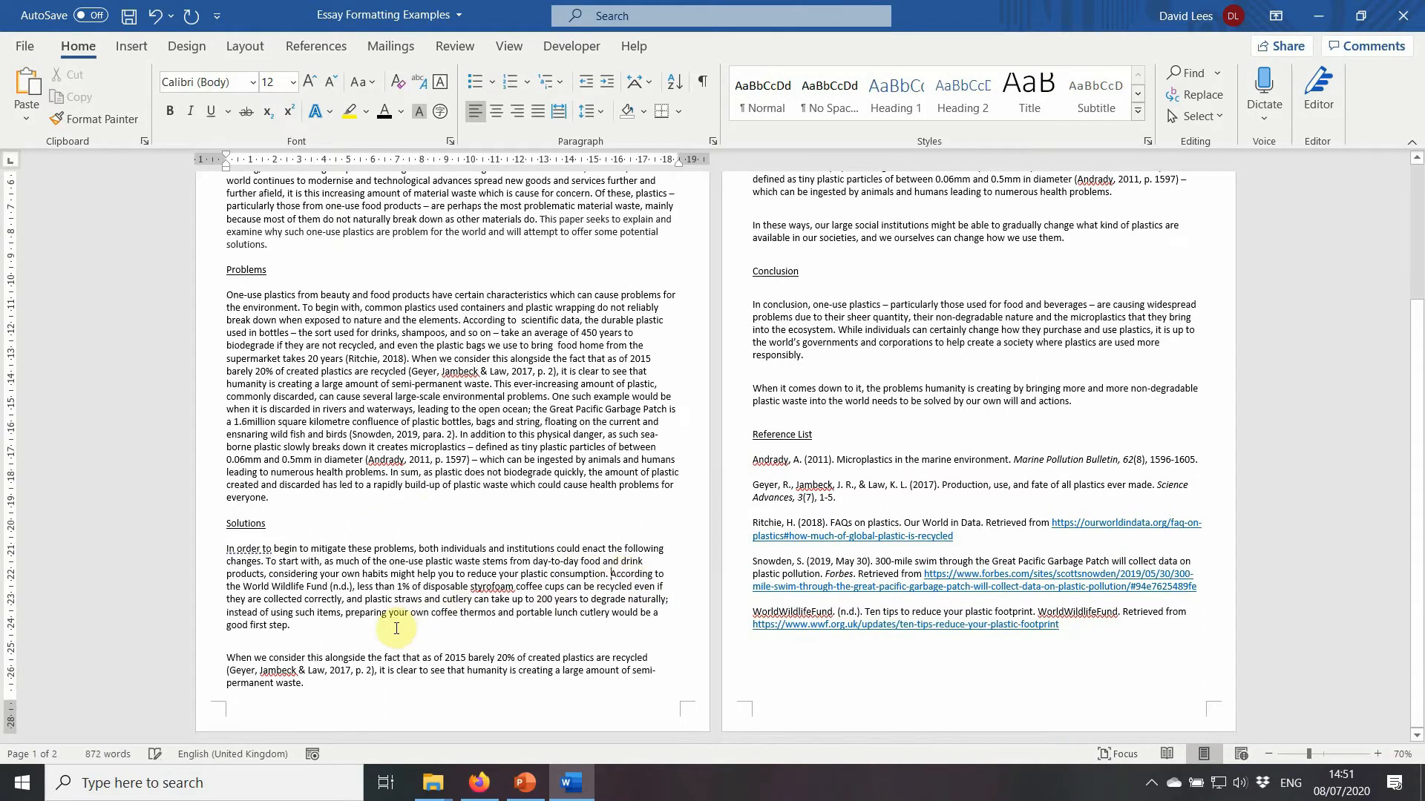
left_click(351, 630)
key("Delete")
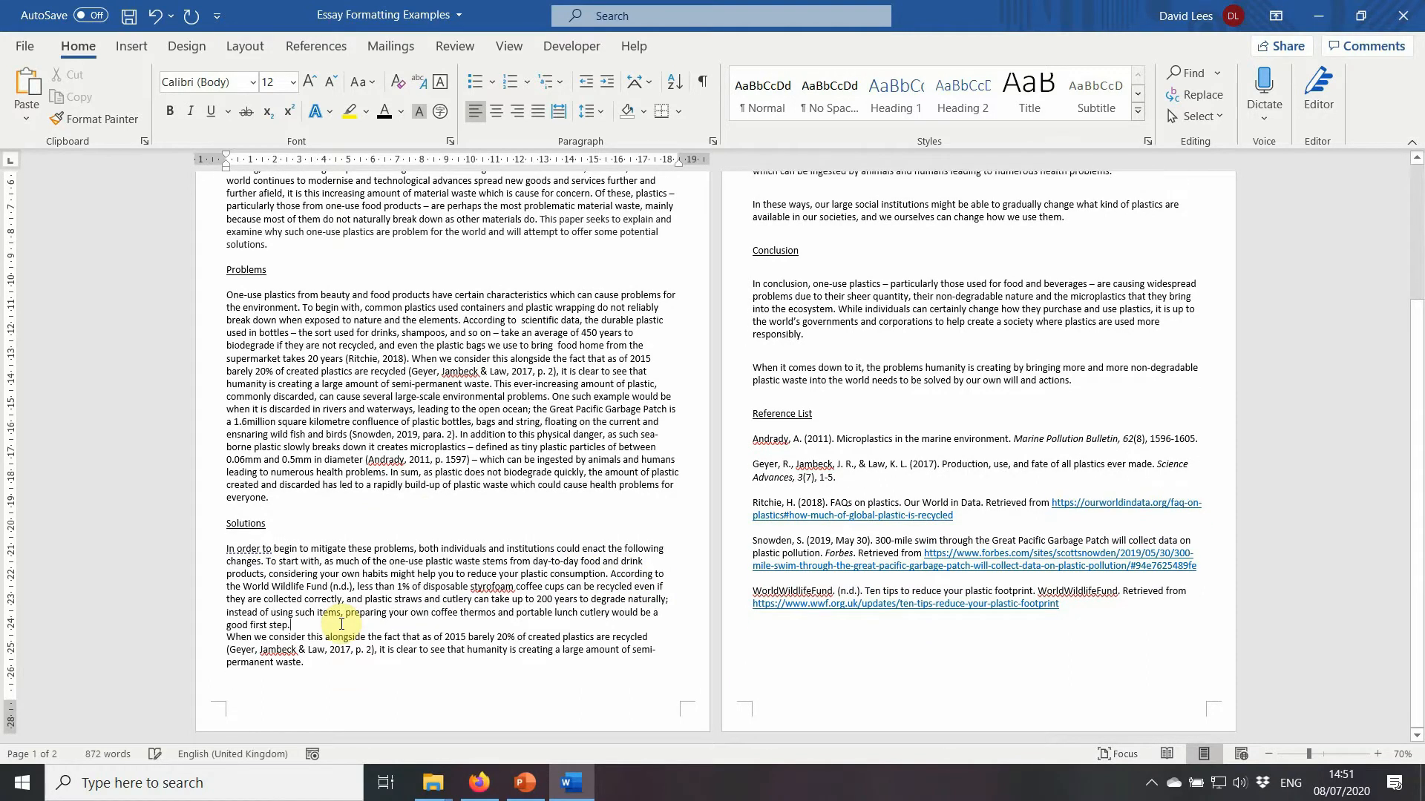
key("Delete")
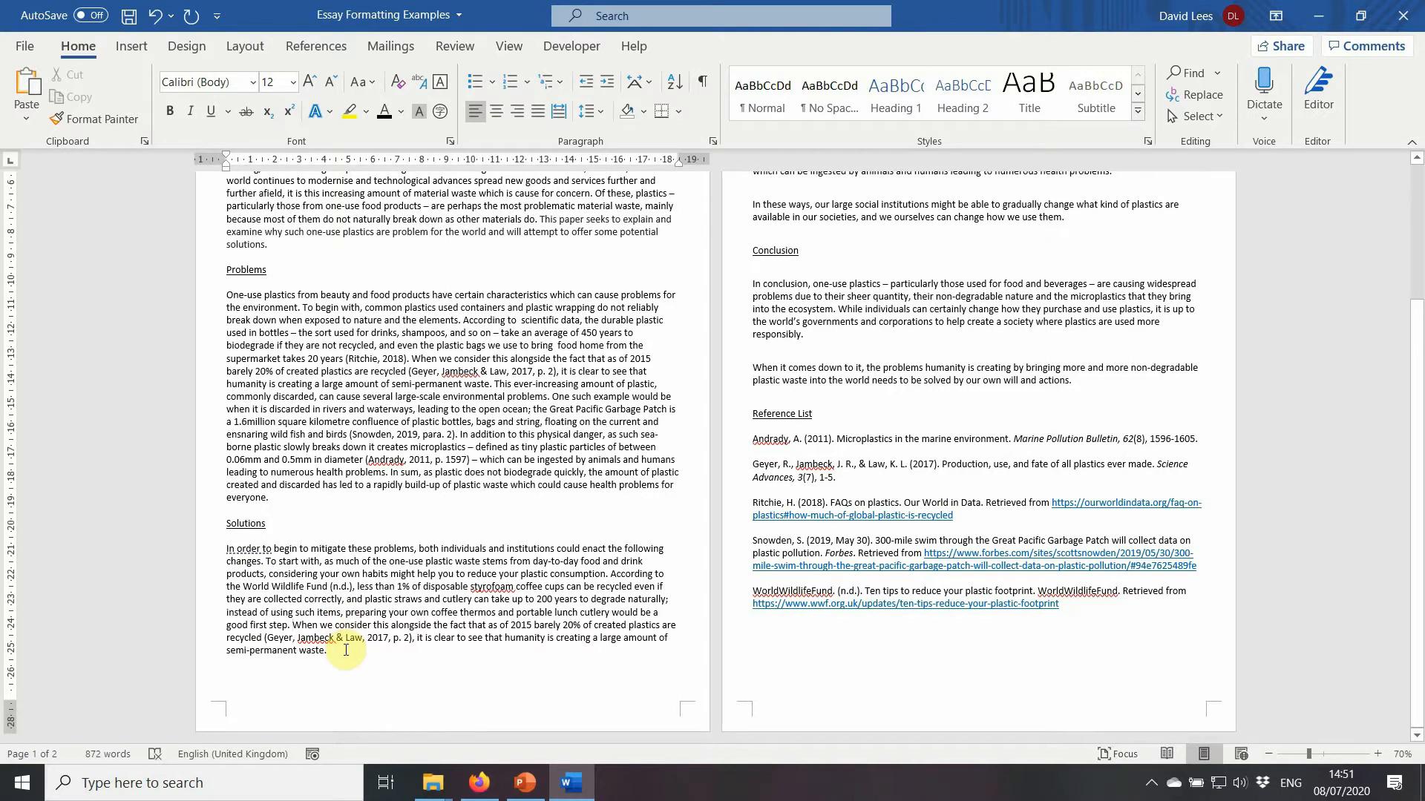
Append the remaining Solutions text blocks, from "This ever-increasing amount of plastic" through "In these ways", to the same paragraph.
scroll(342, 650, "up", 5)
scroll(330, 648, "down", 5)
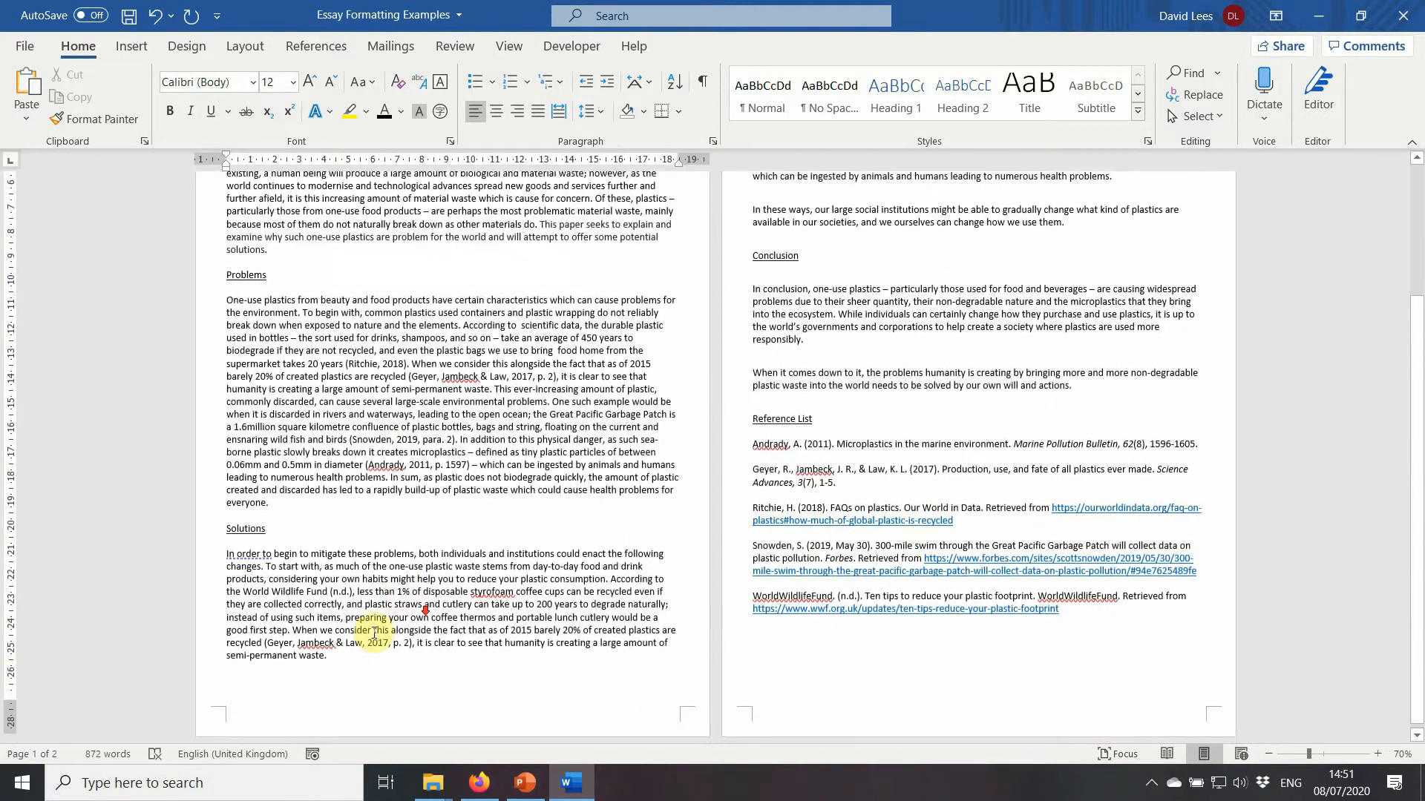
left_click(328, 650)
type("This ever-increasing amount of plastic, commonly discarded, can cause several large-scale environmental problems.")
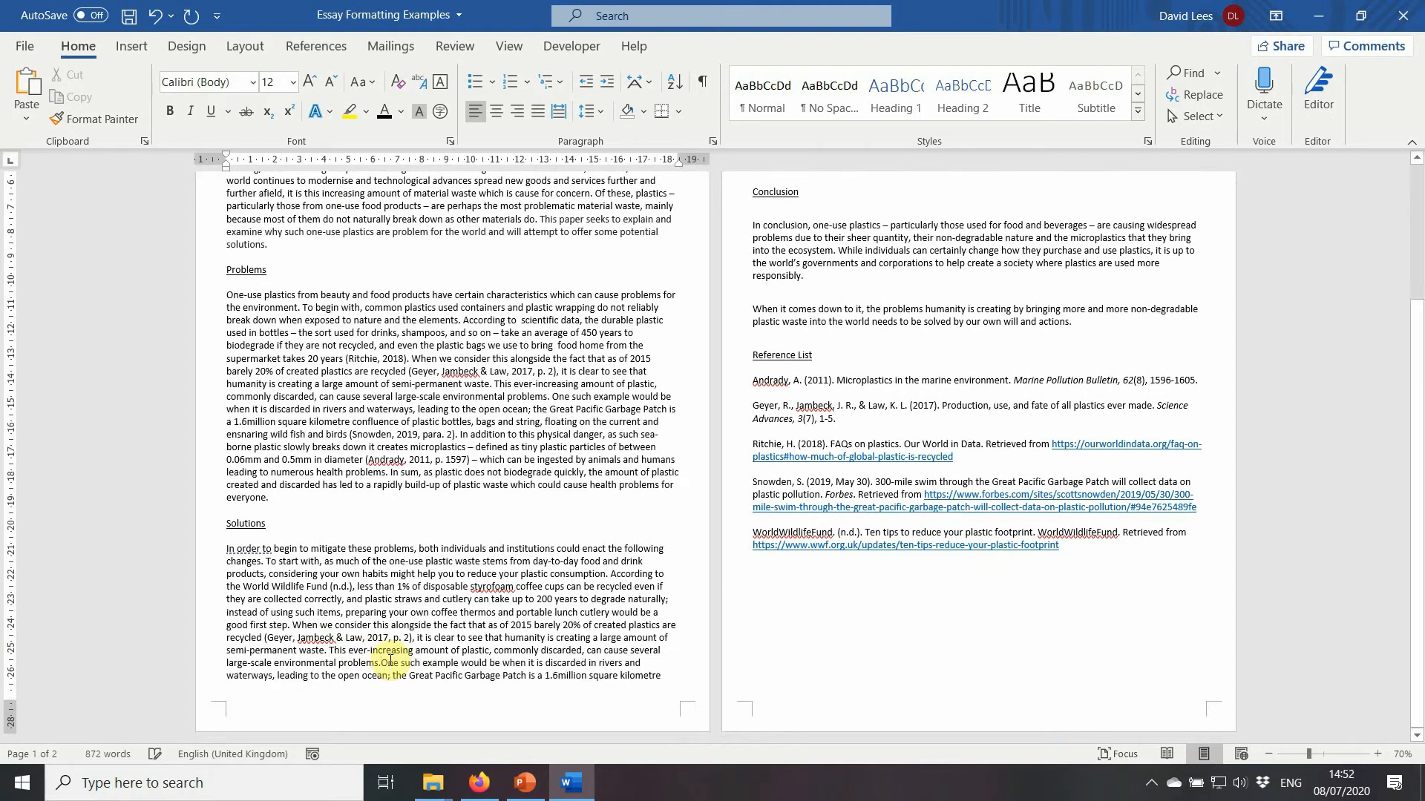
scroll(394, 653, "up", 3)
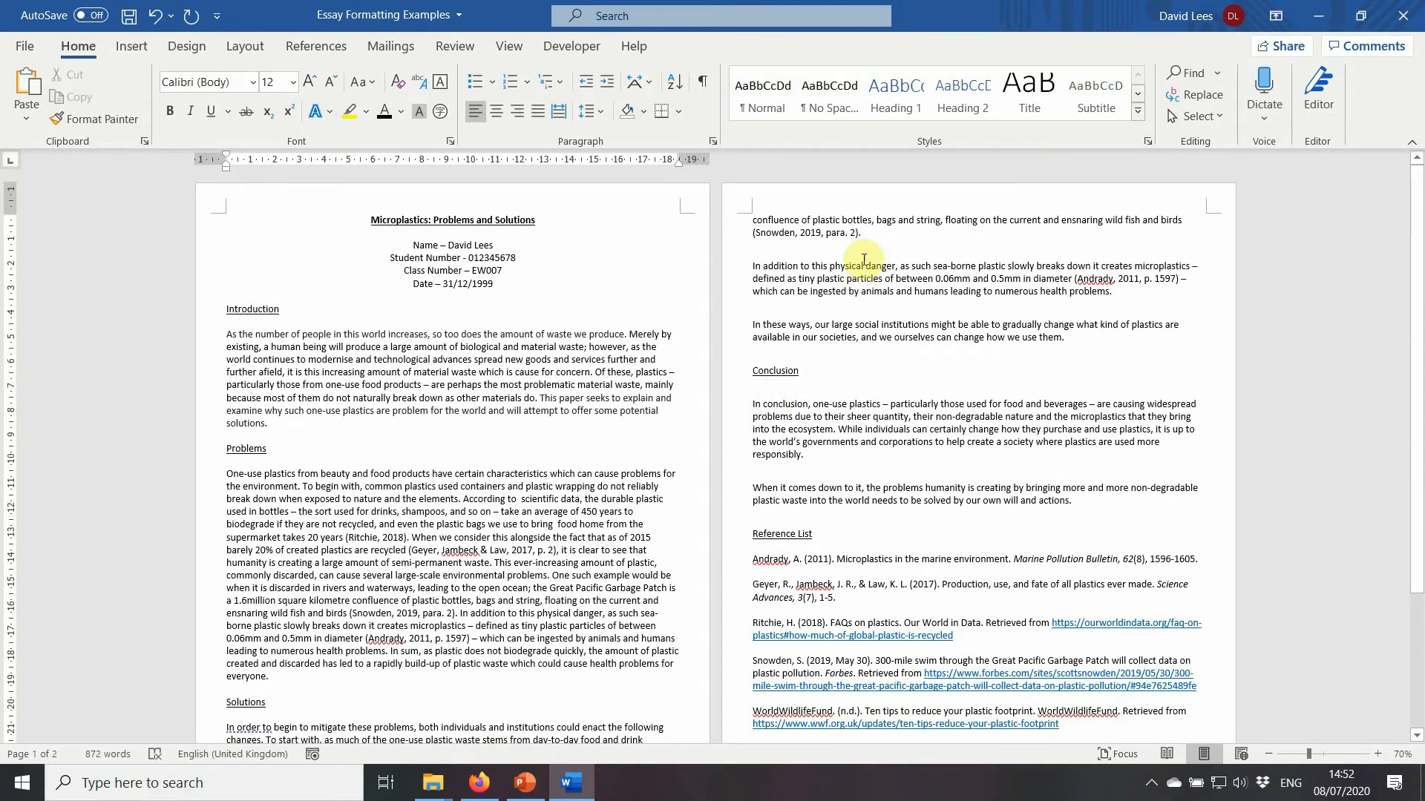
left_click(865, 236)
key("Delete")
key("Delete")
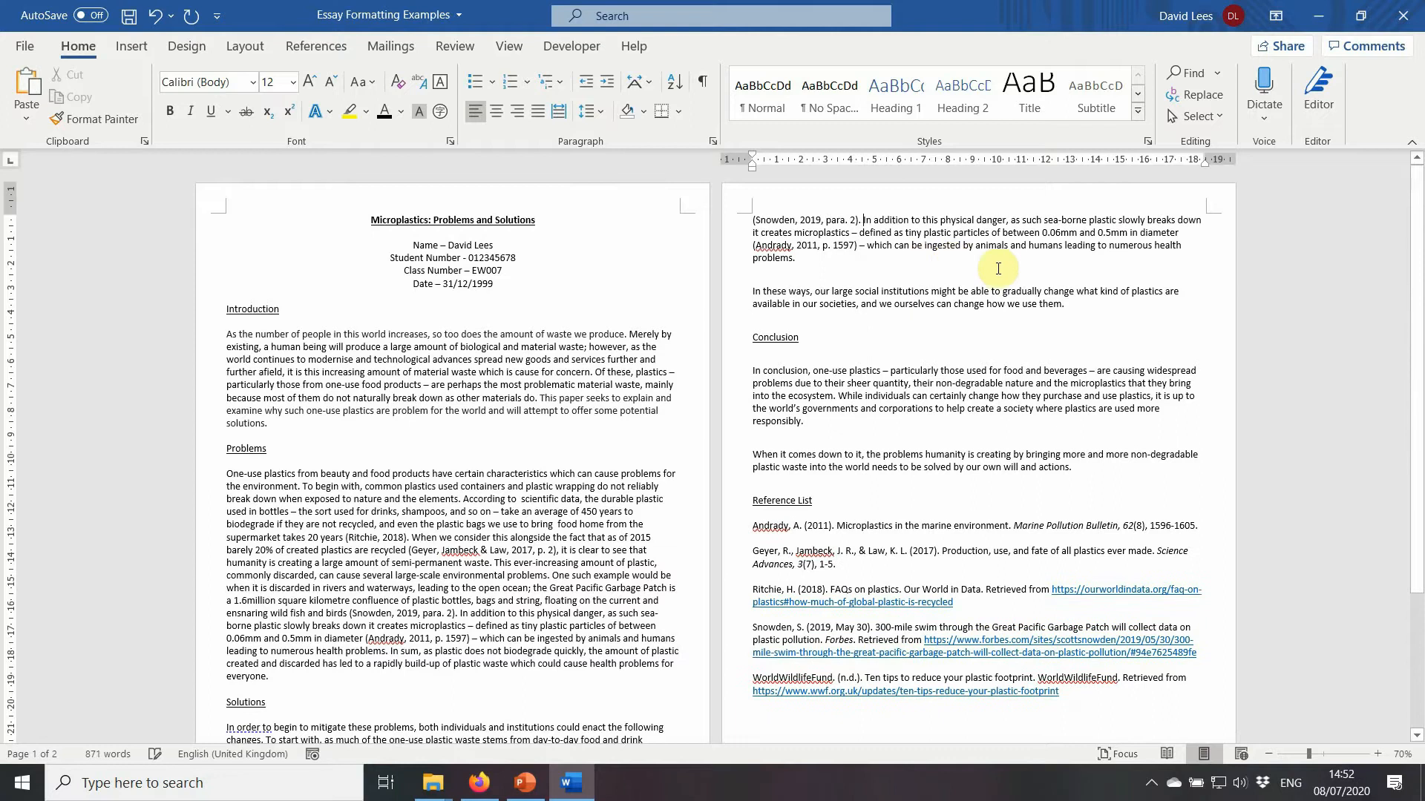
left_click(873, 261)
key("Delete")
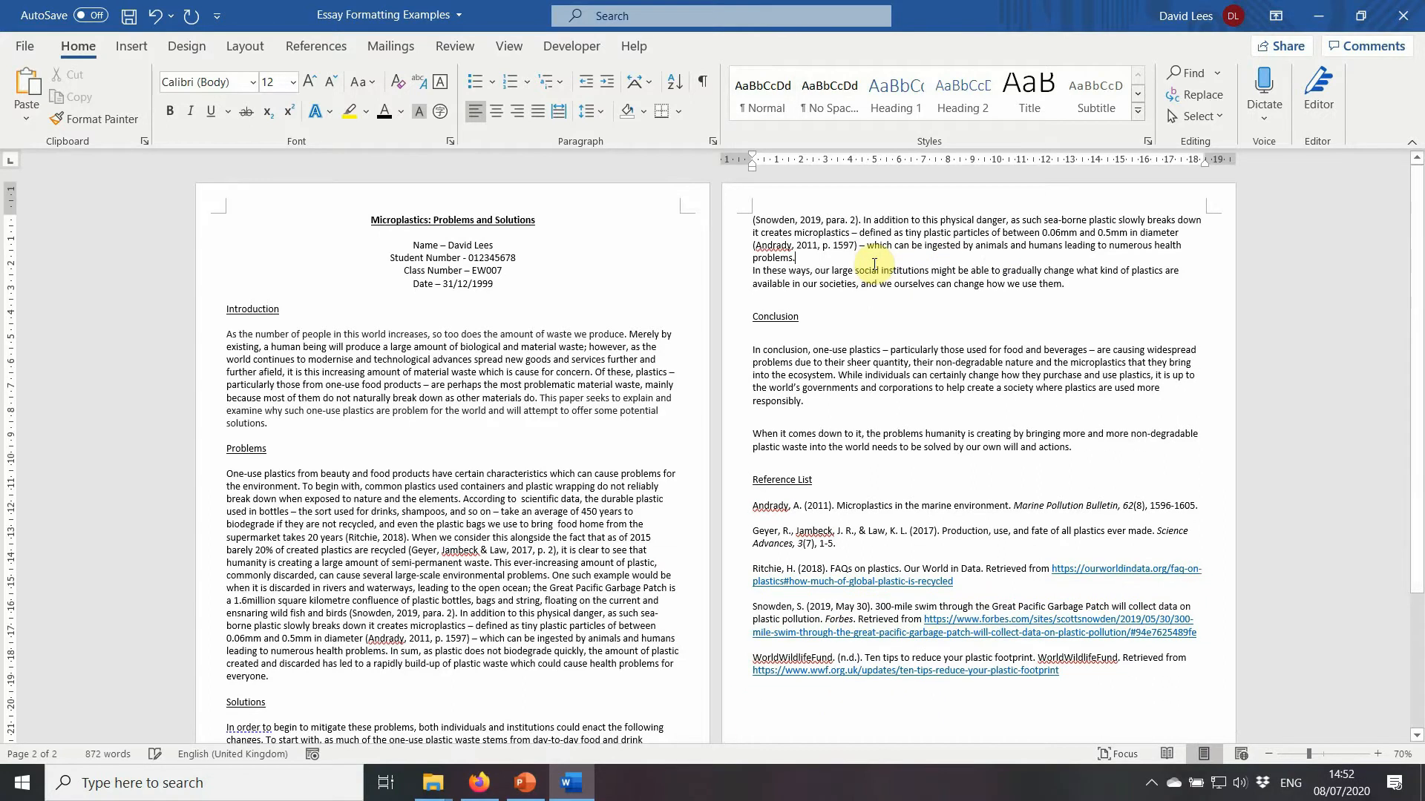
key("Delete")
Tighten the spacing around the Conclusion heading and merge the two text blocks below it into one paragraph.
key("Delete")
key("Return")
left_click(846, 318)
key("Delete")
key("Return")
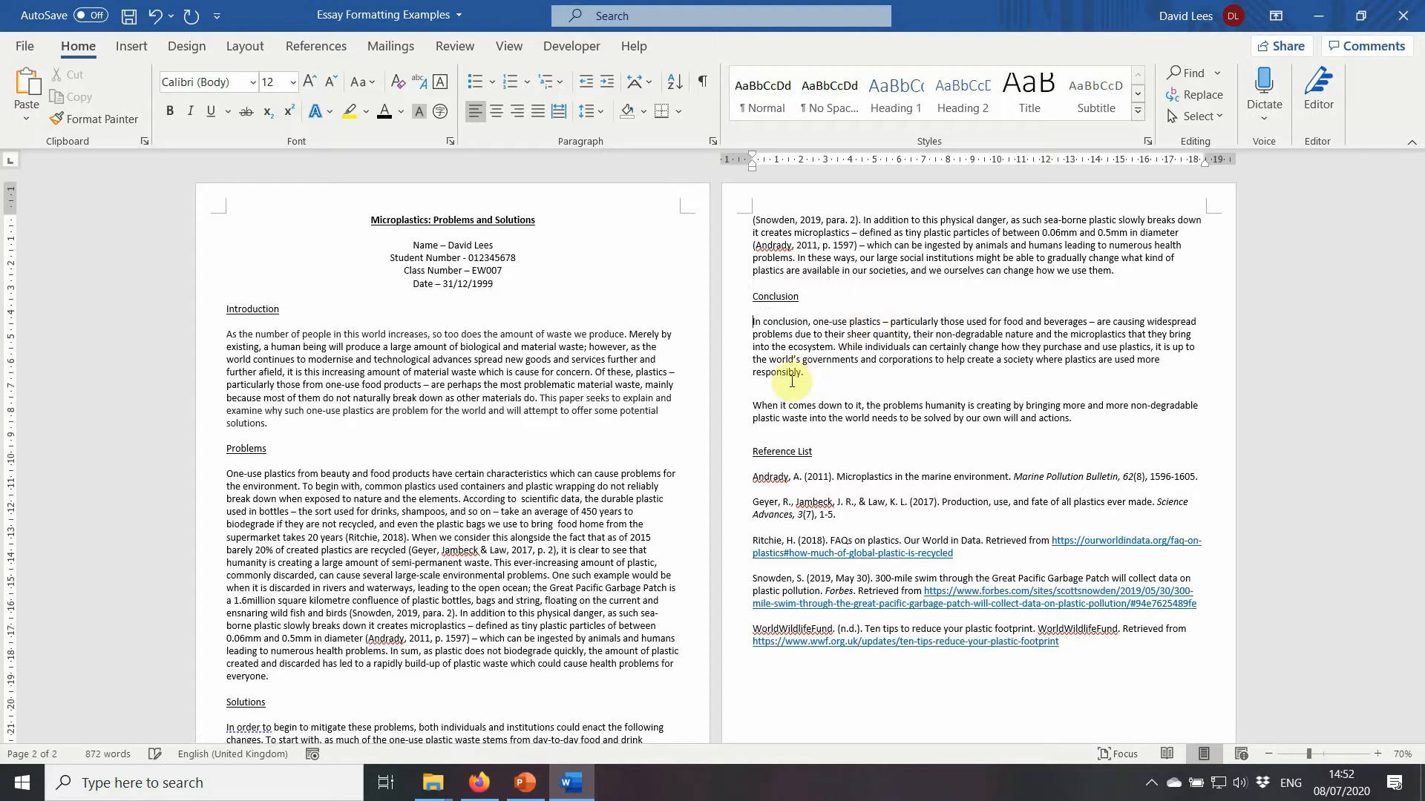
key("Delete")
key("Delete")
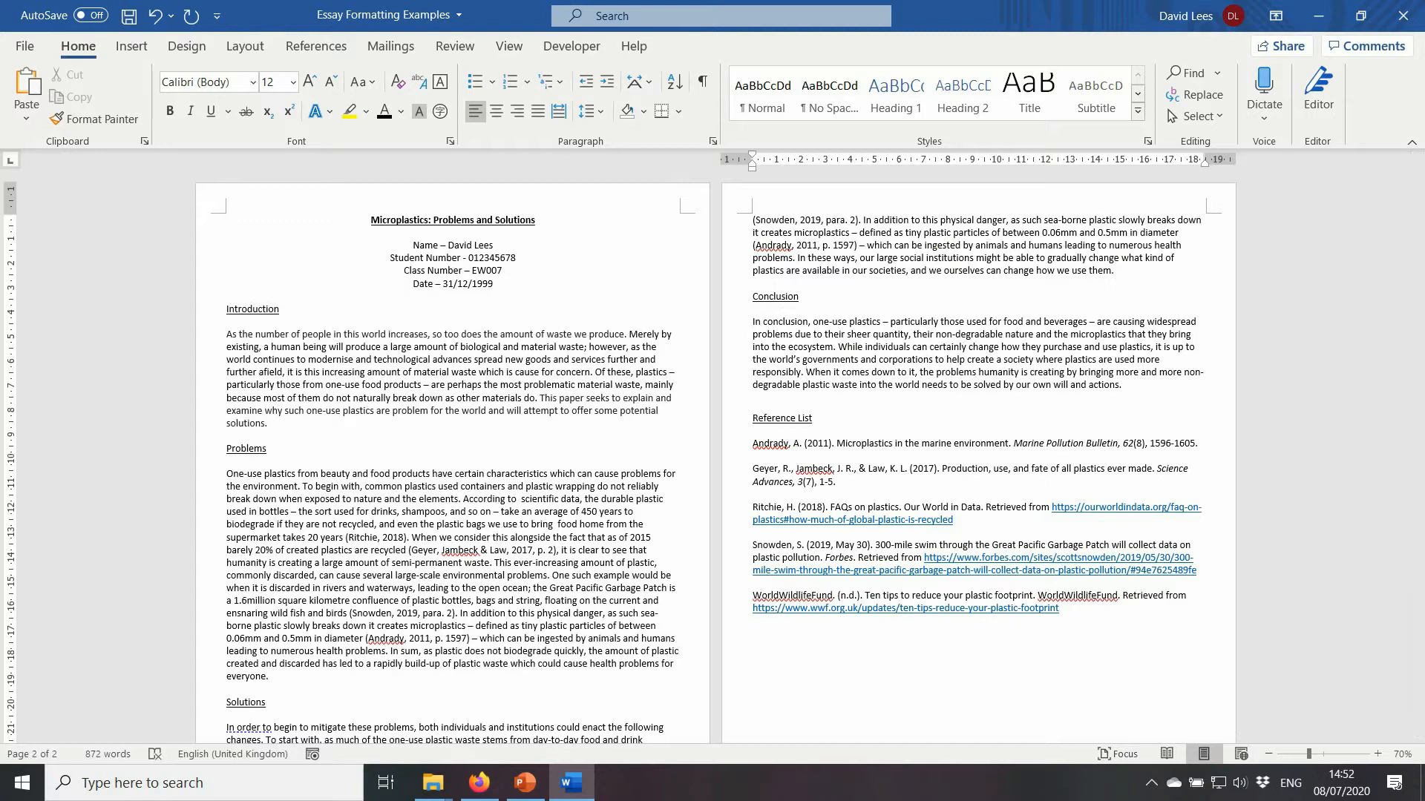
Examine how the line edges of the essay body are aligned, especially in the Introduction paragraph.
left_click_drag(1132, 386, 227, 310)
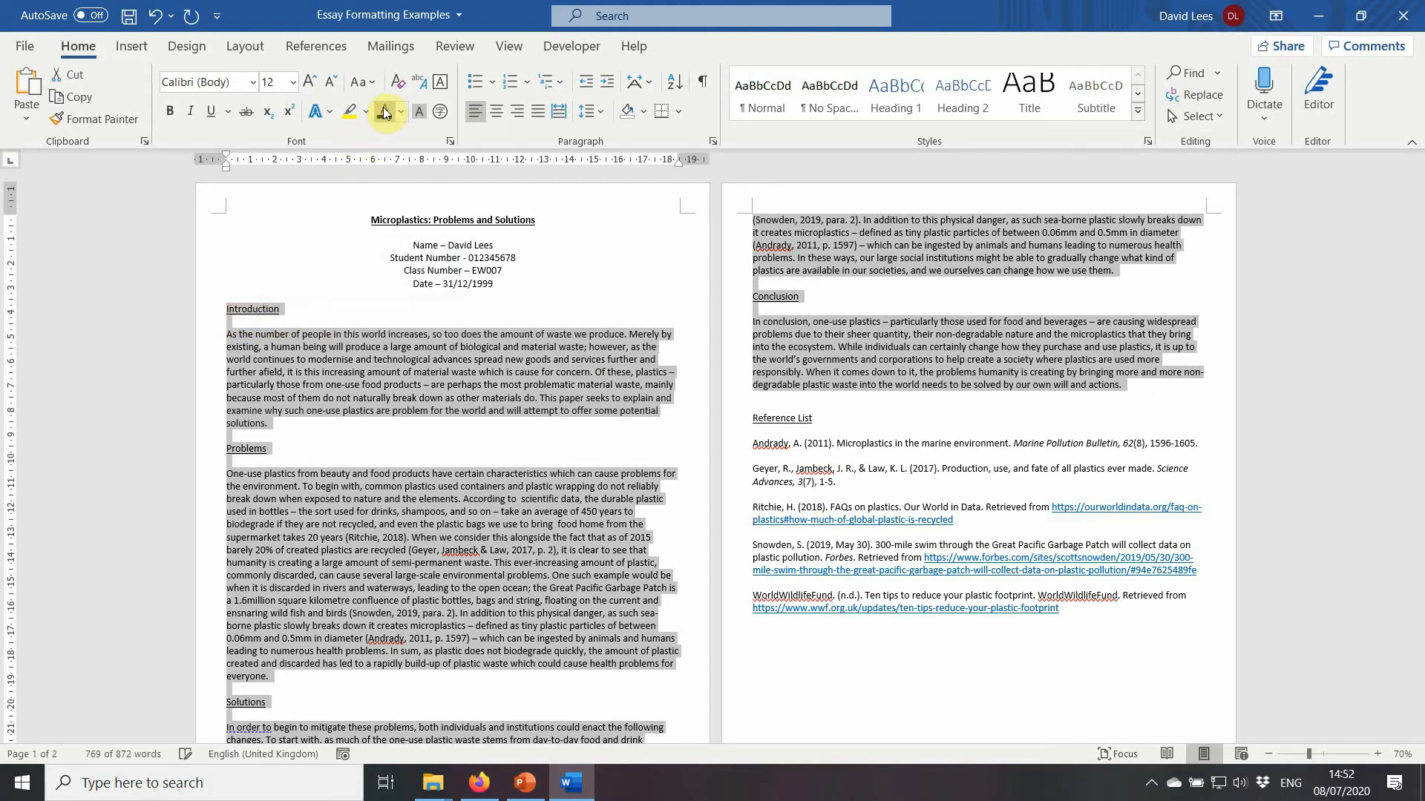
left_click(487, 398)
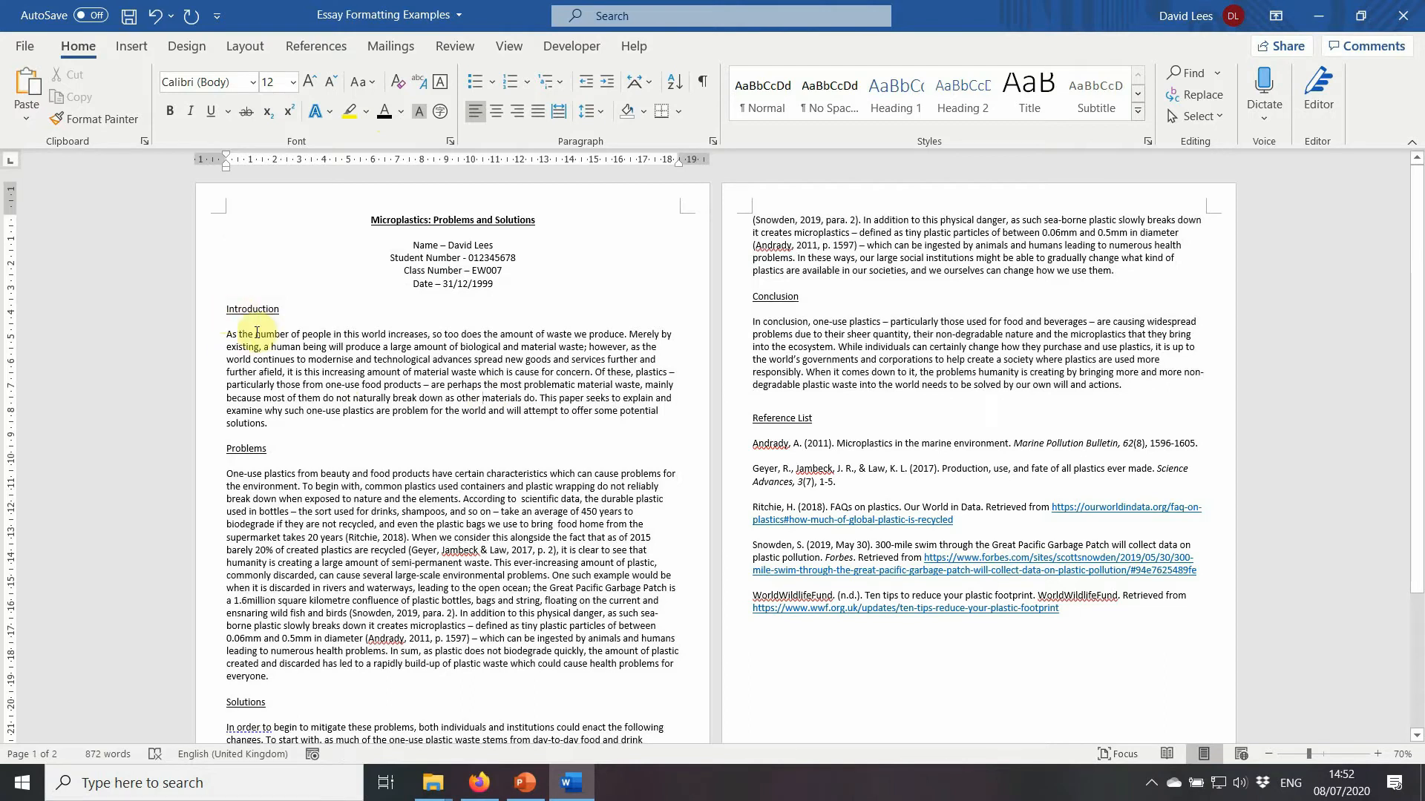
left_click_drag(228, 336, 224, 431)
left_click(376, 450)
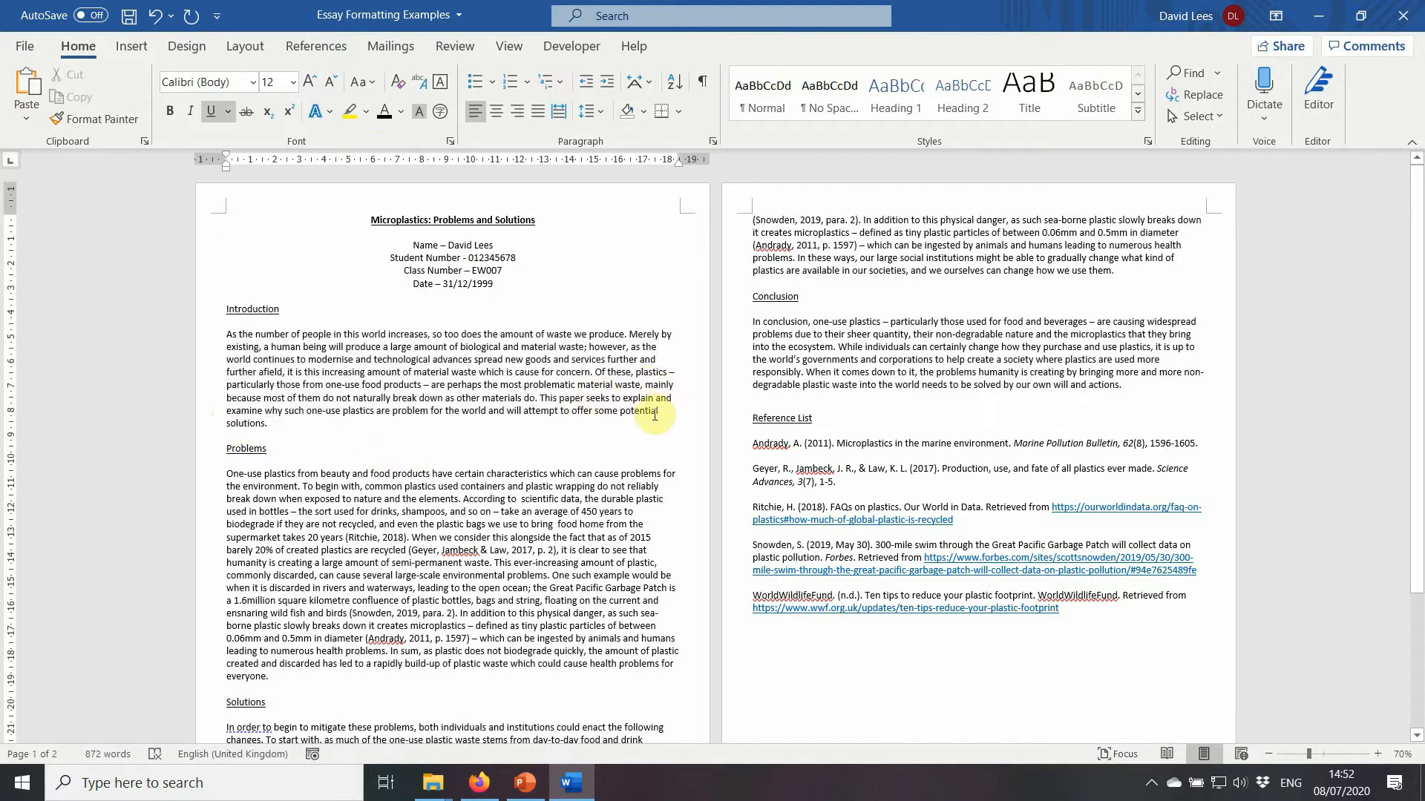
left_click_drag(663, 414, 637, 331)
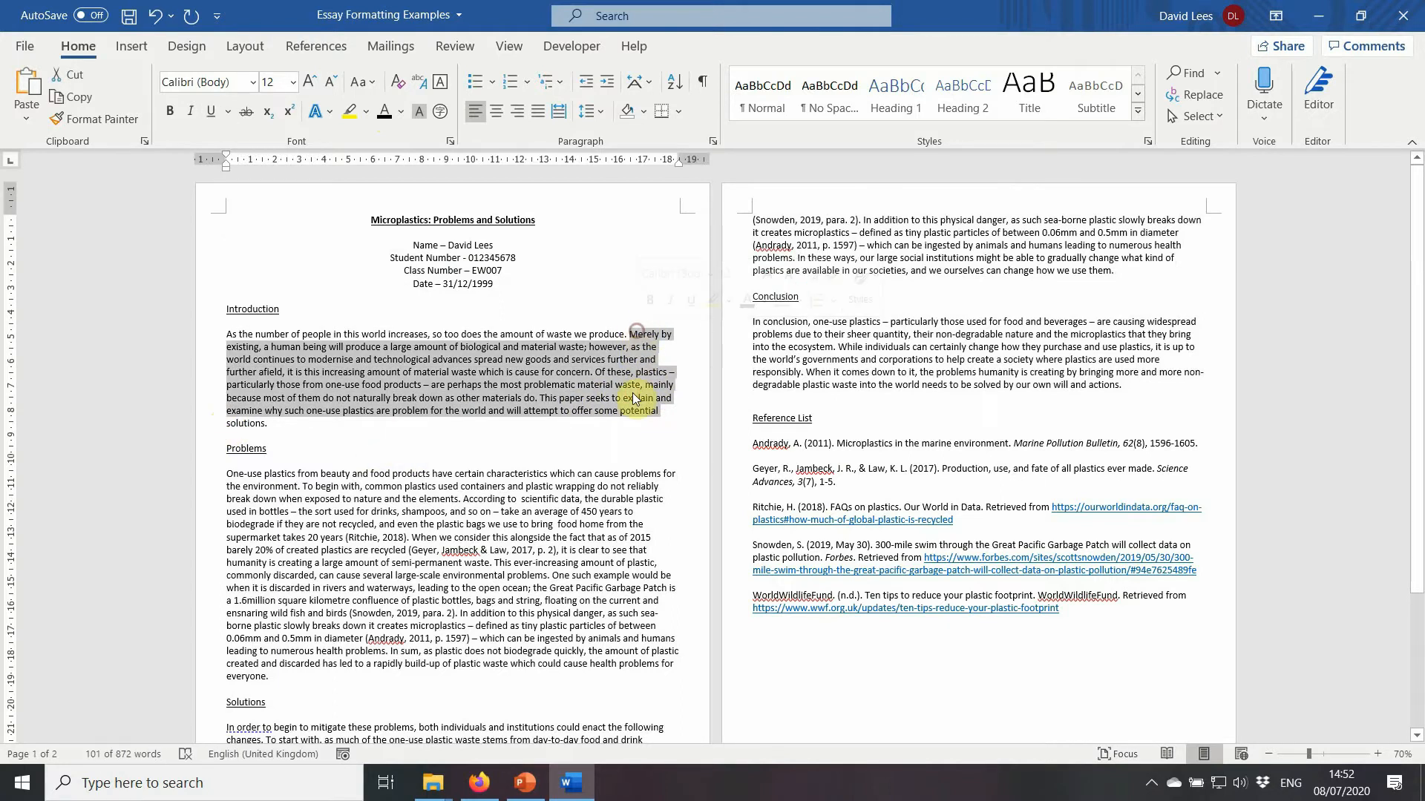
left_click(632, 394)
left_click(224, 309)
Justify the essay body from the Introduction heading to the end of the Conclusion paragraph.
left_click_drag(264, 308, 1124, 389)
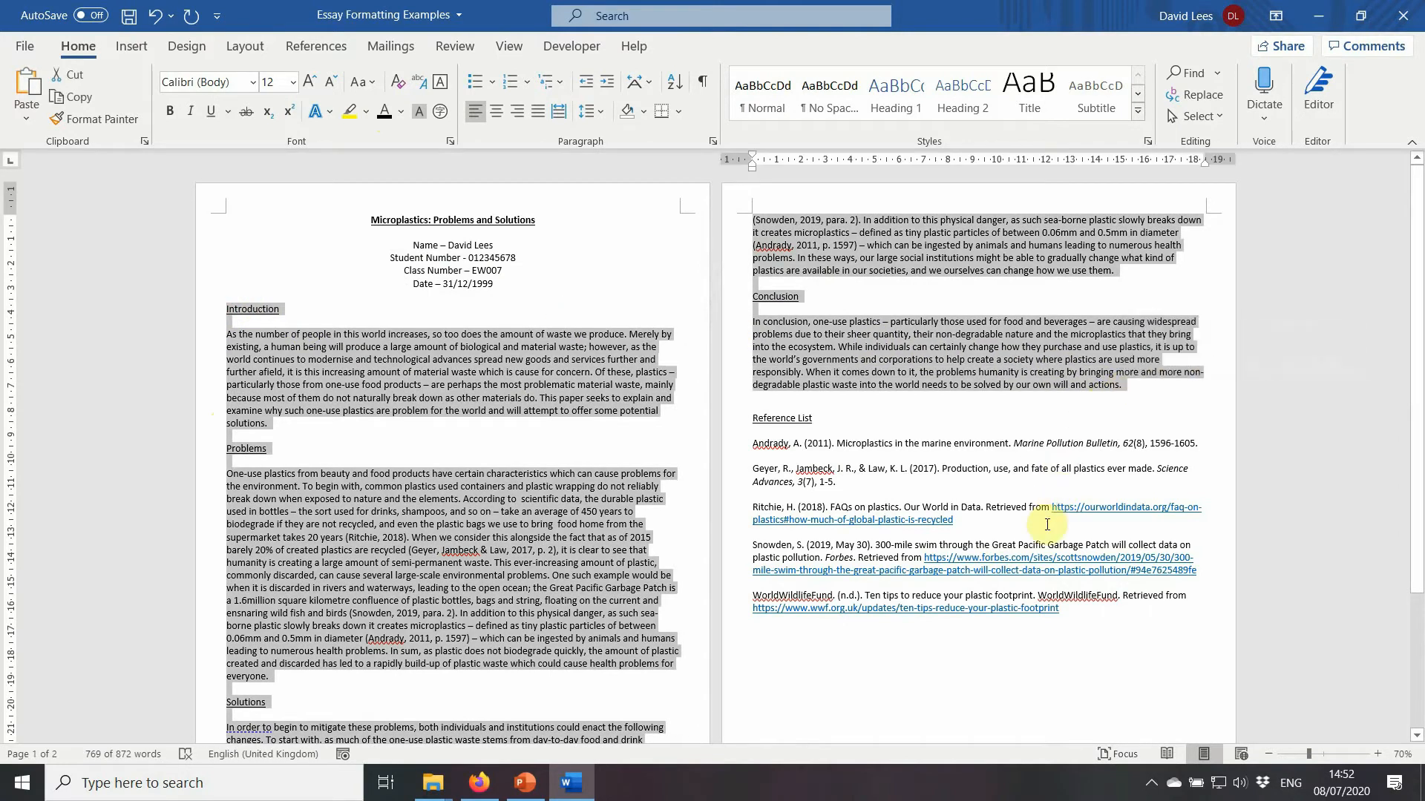
left_click(534, 111)
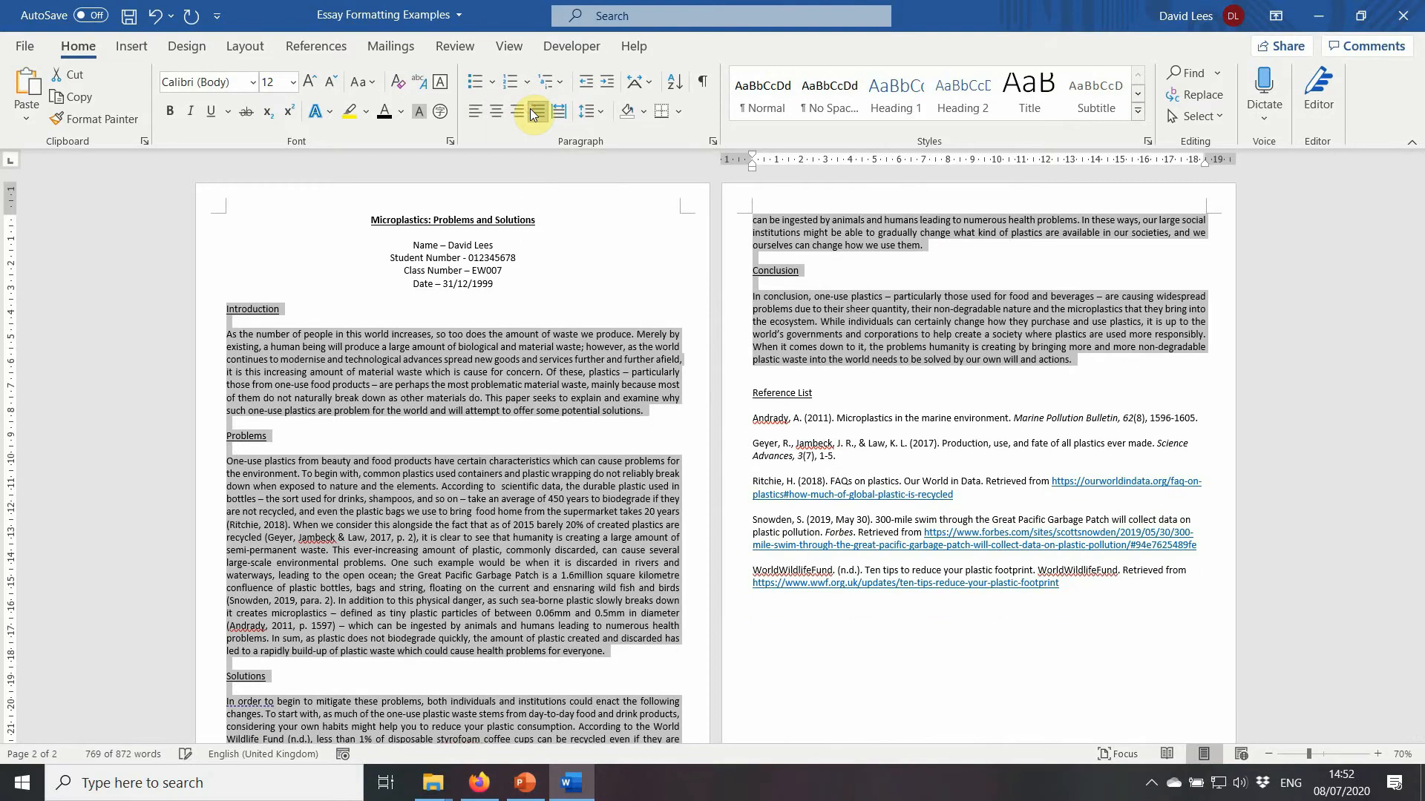
scroll(438, 353, "down", 2)
left_click(355, 363)
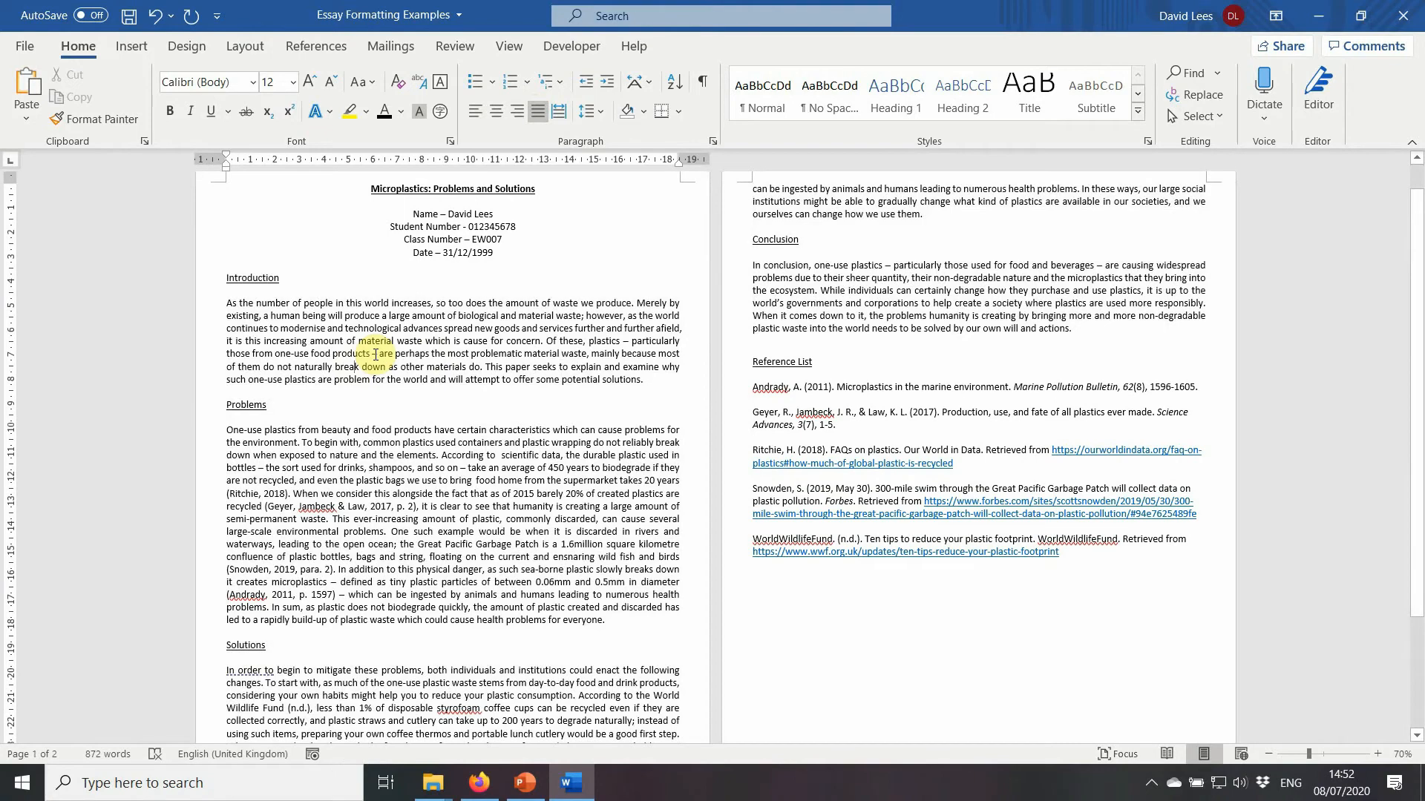
scroll(387, 400, "down", 4)
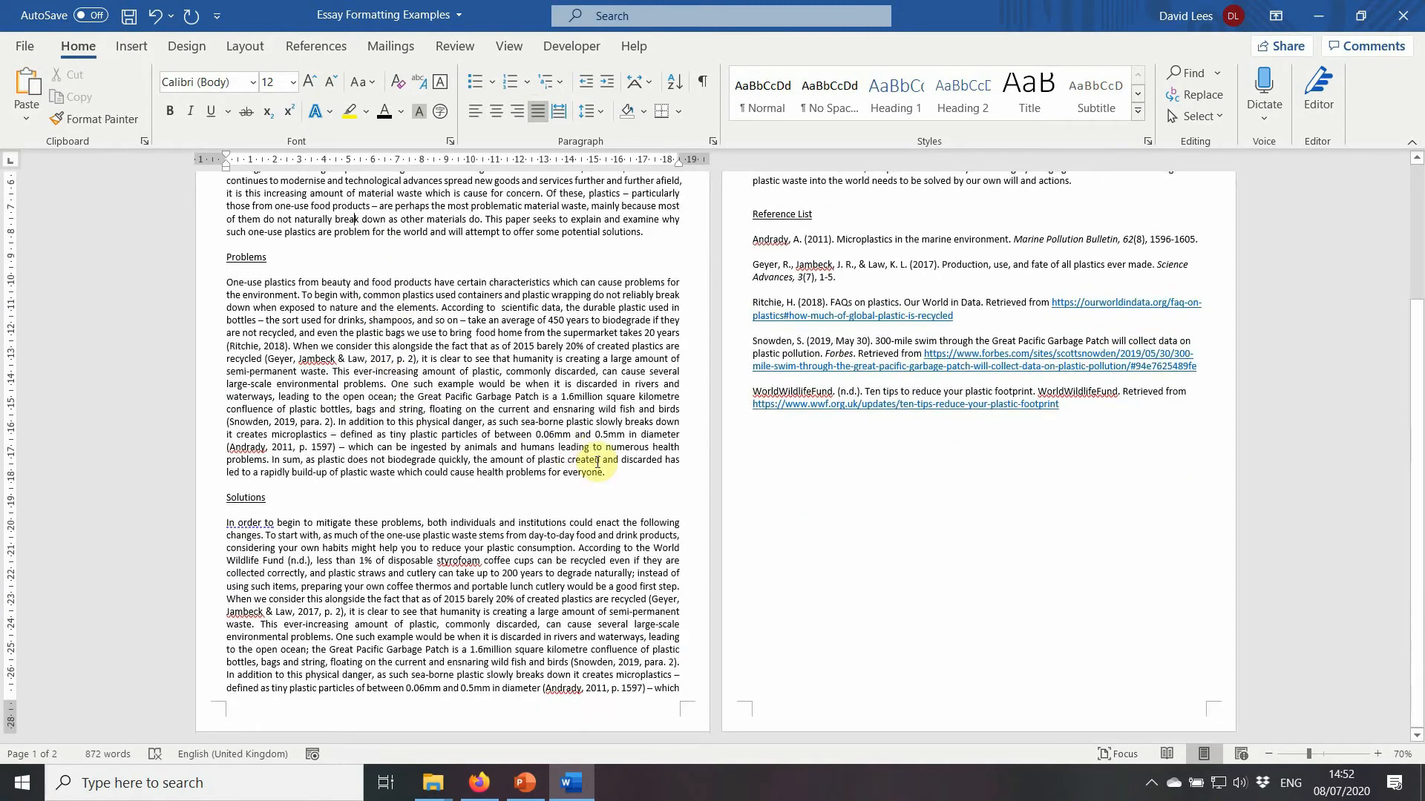
Indent the first line of the paragraphs under Introduction, Problems, Solutions and Conclusion by one tab.
scroll(595, 475, "up", 6)
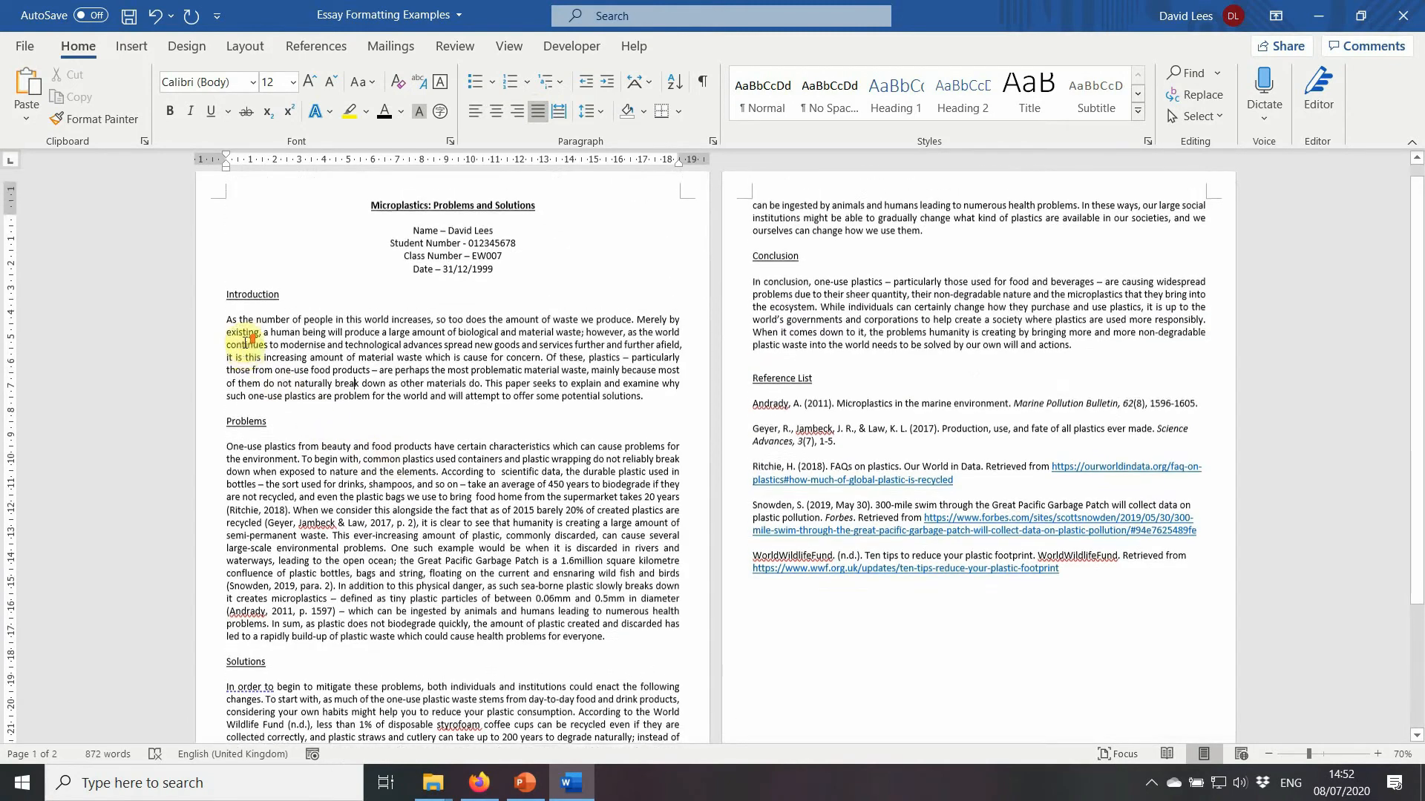
left_click(222, 331)
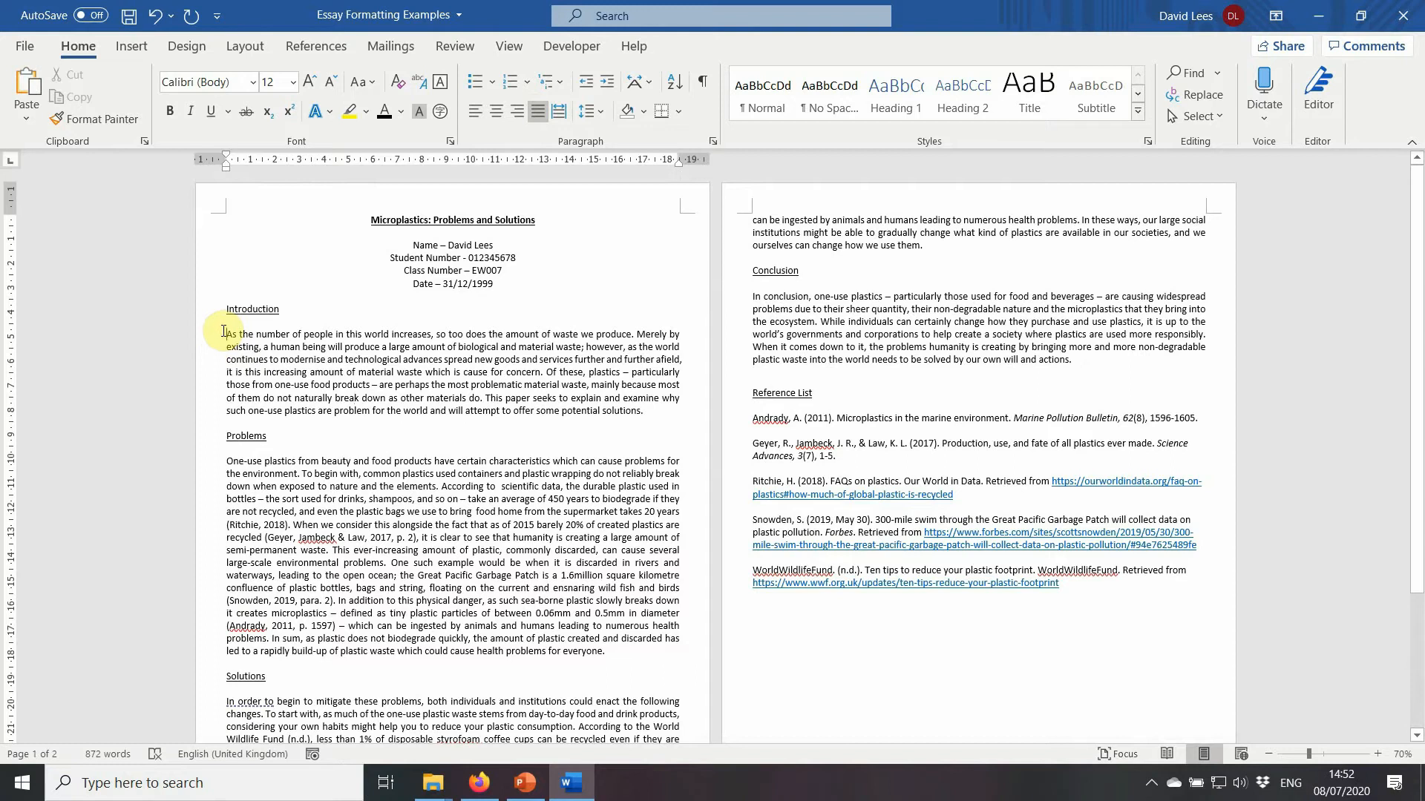
key("Tab")
left_click(227, 473)
key("Tab")
scroll(225, 519, "down", 5)
left_click(223, 557)
key("Tab")
scroll(742, 334, "up", 5)
left_click(751, 308)
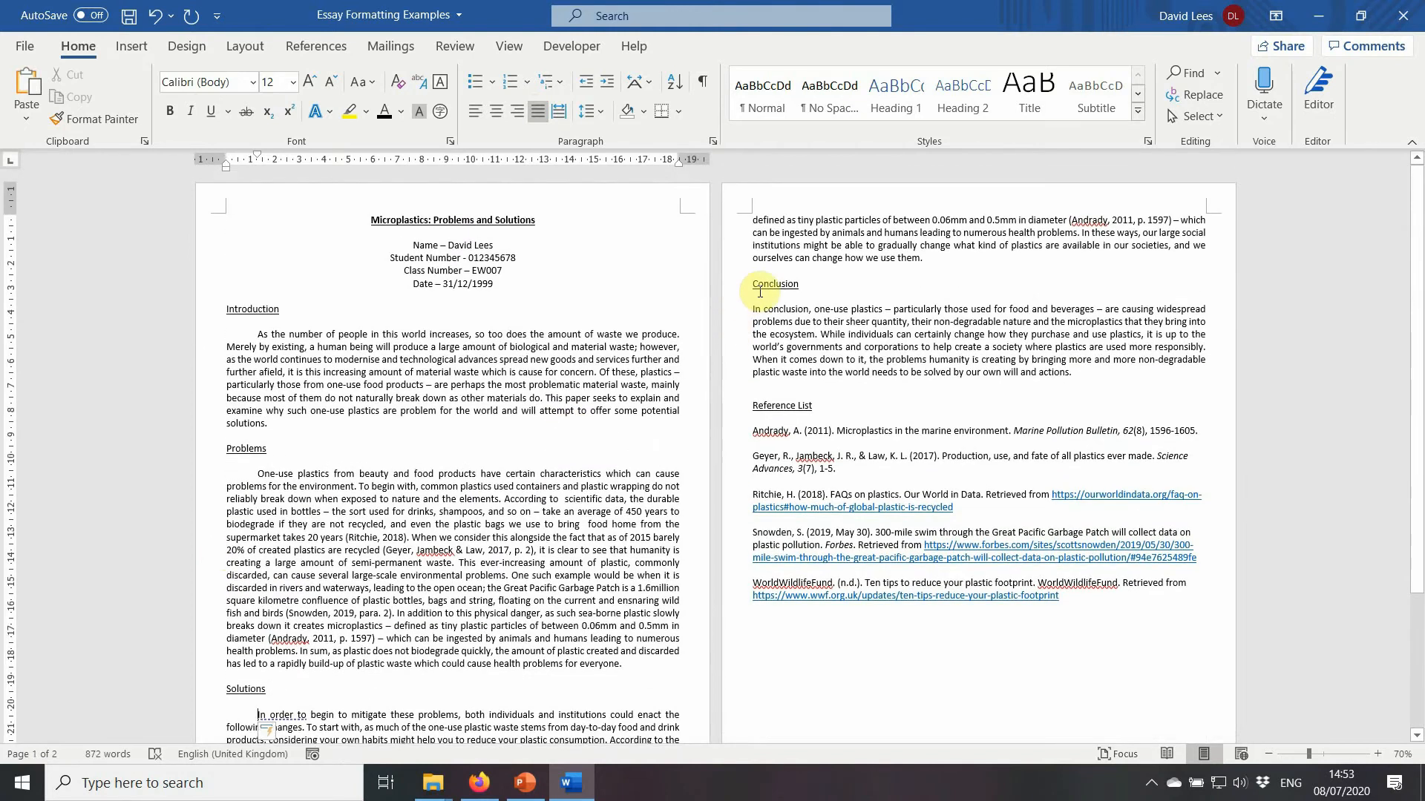
left_click(751, 308)
key("Tab")
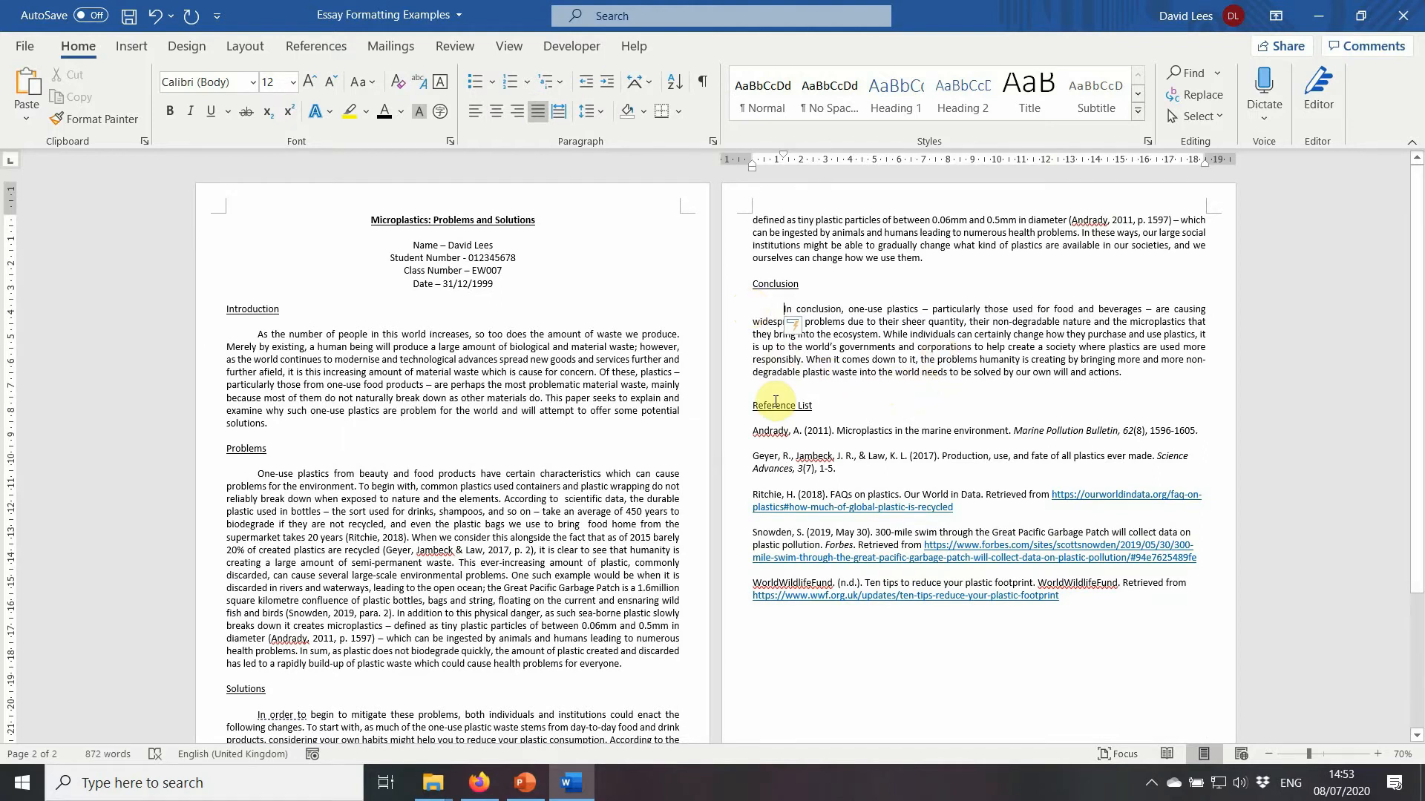
scroll(469, 379, "down", 3)
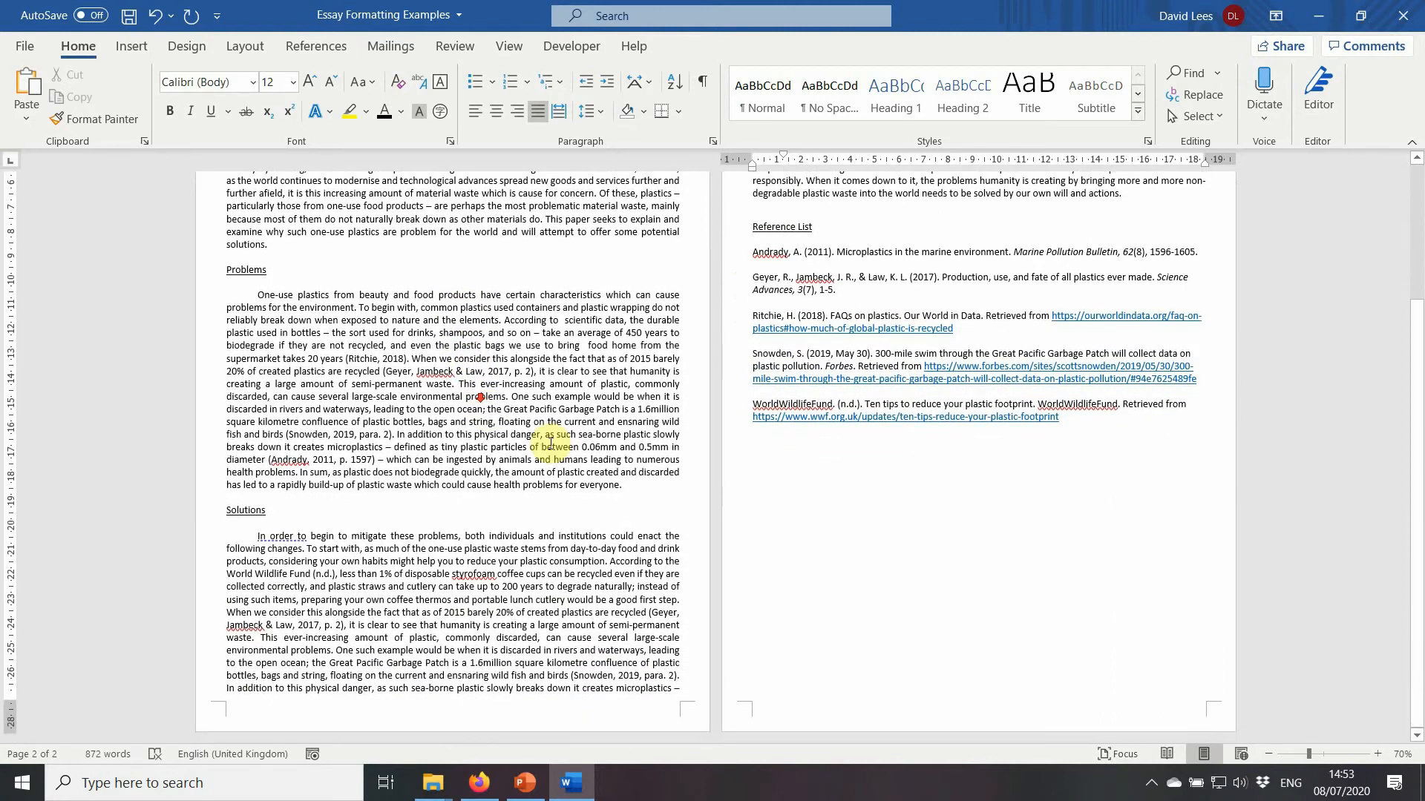
scroll(564, 430, "up", 3)
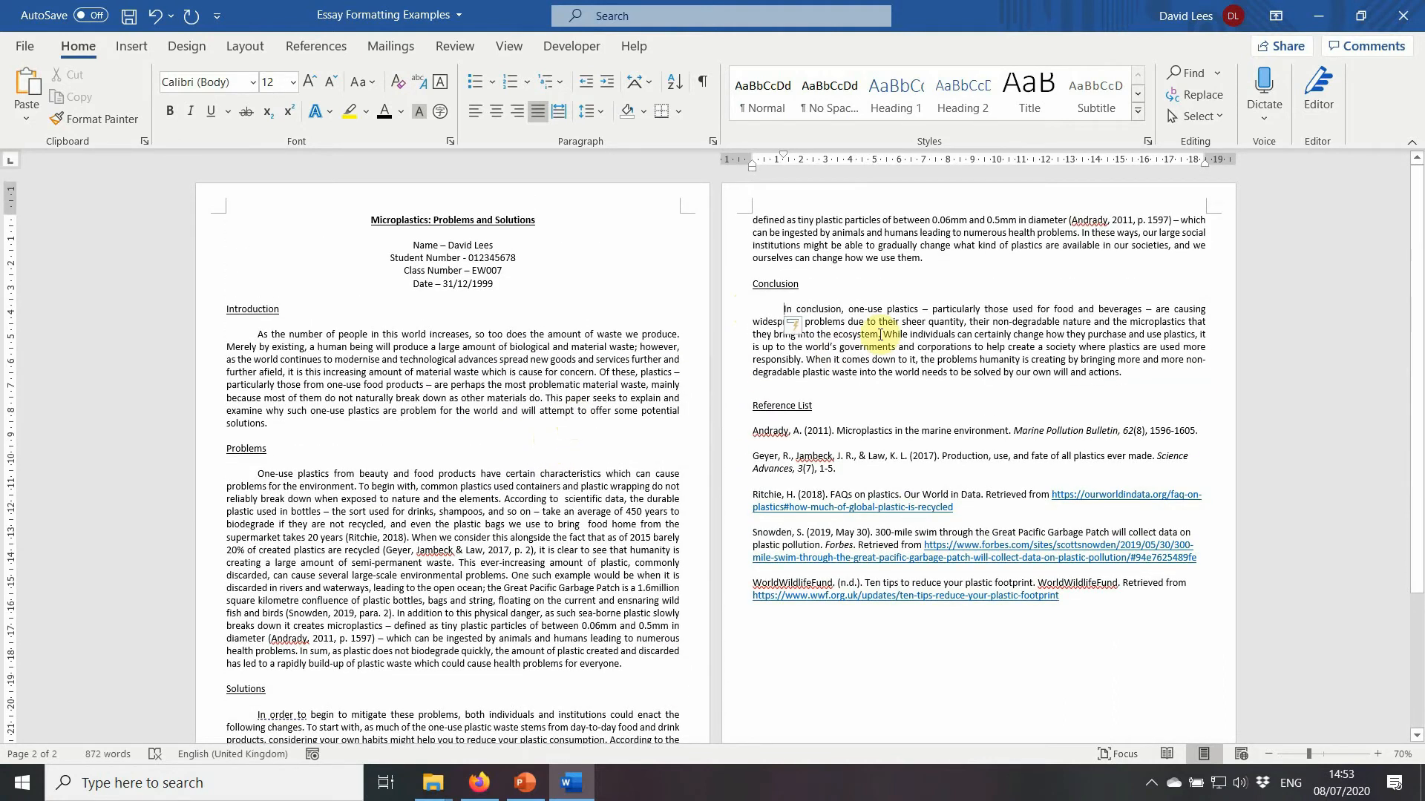
Turn the ruler off and back on while the Reference List entries are selected.
left_click_drag(1068, 598, 750, 432)
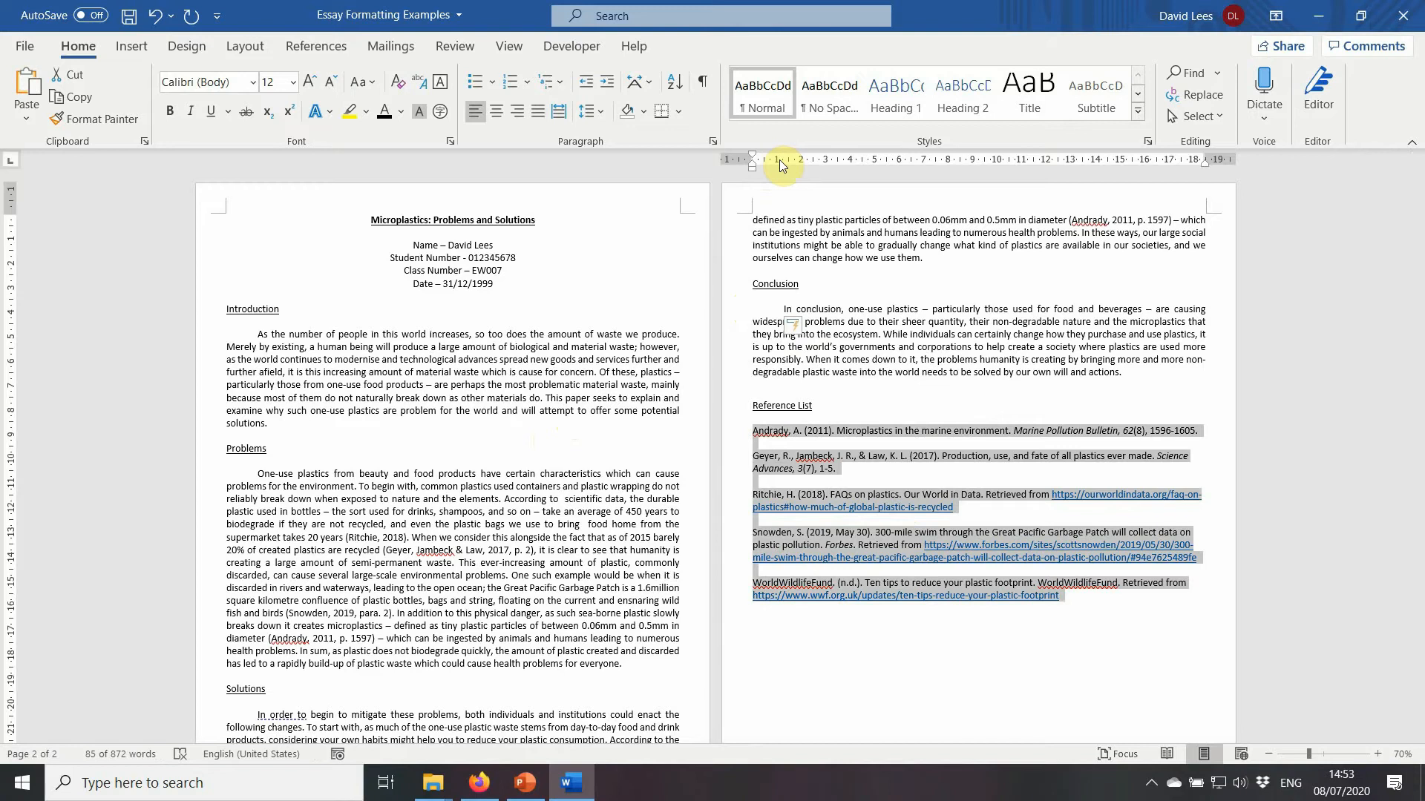
left_click(501, 45)
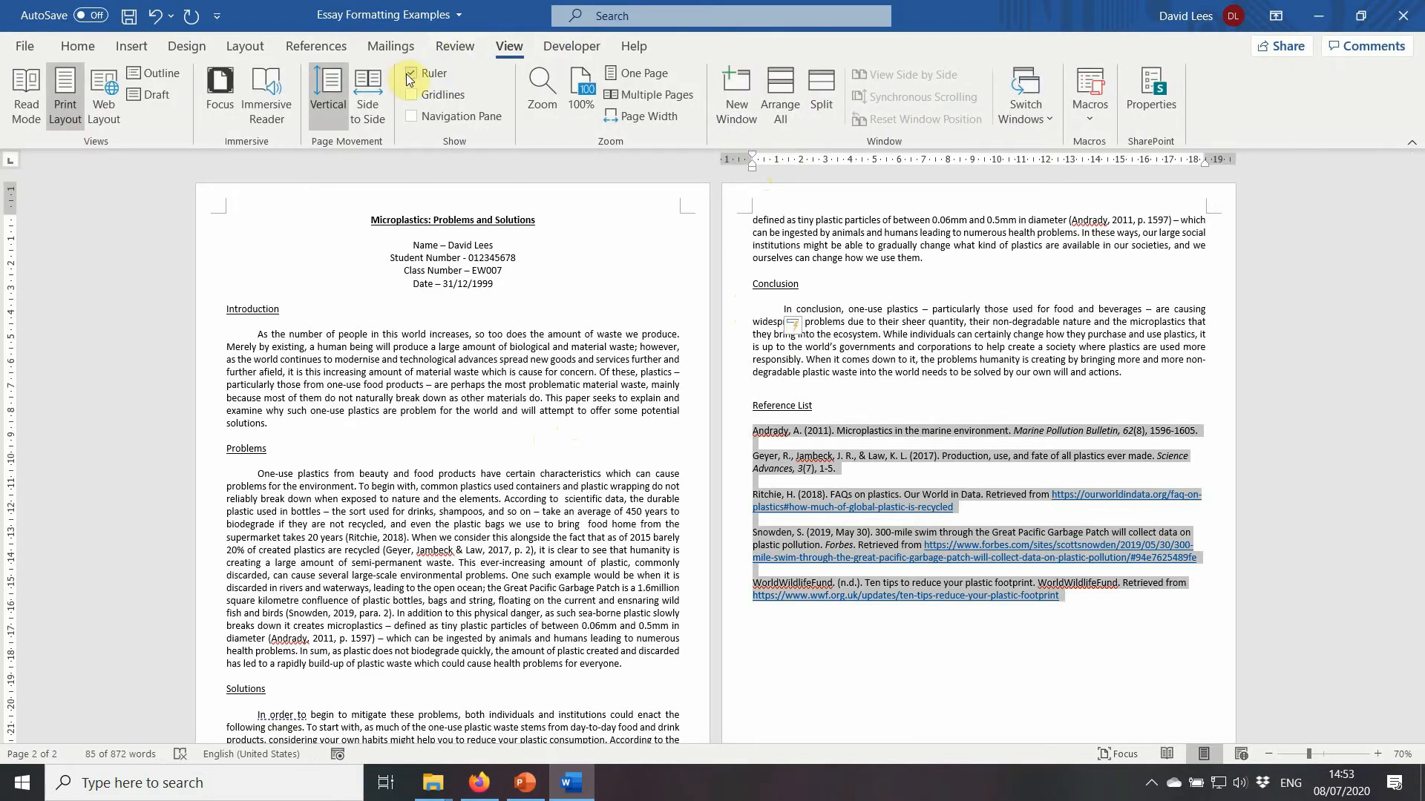
left_click(406, 74)
left_click(408, 76)
left_click(408, 77)
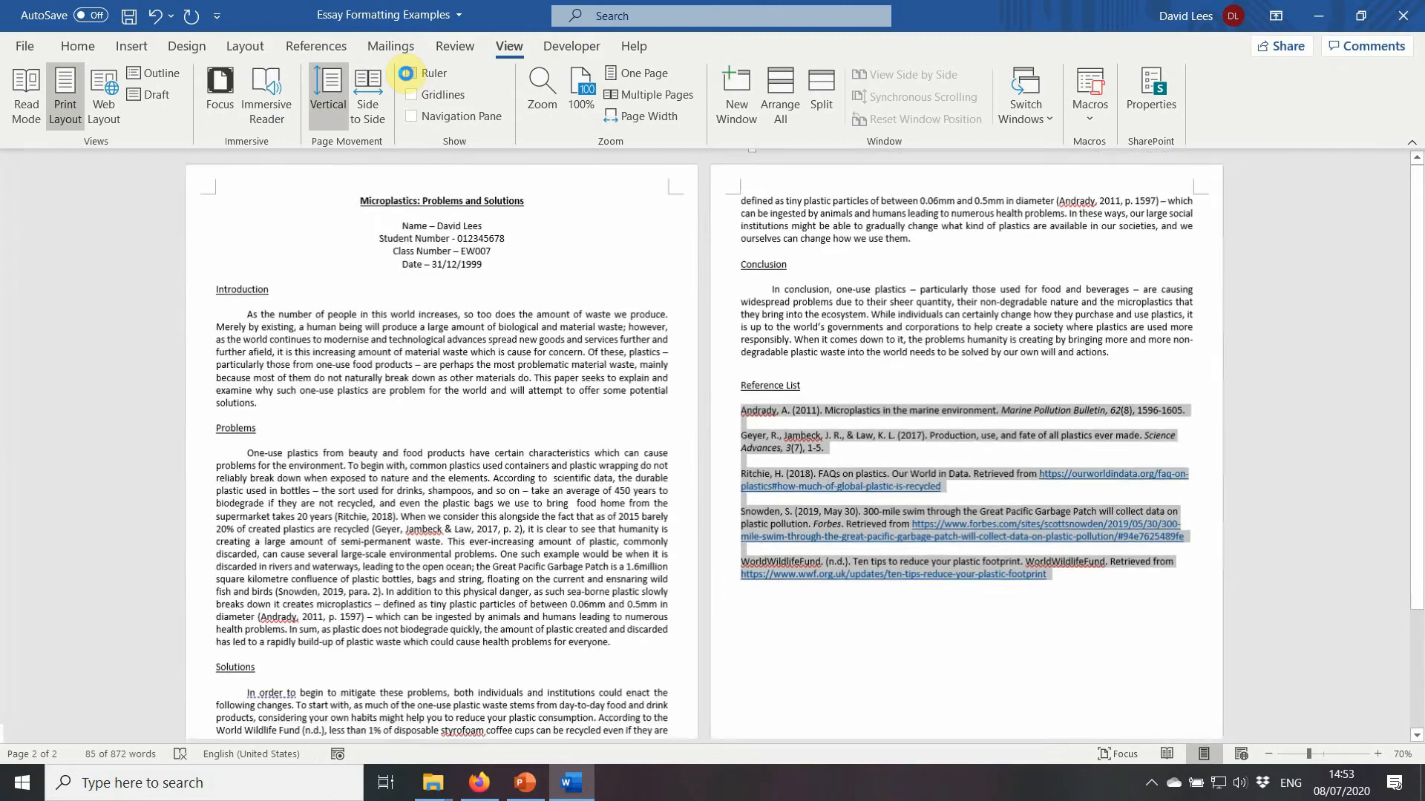
left_click(409, 77)
left_click(408, 76)
left_click(408, 76)
left_click(409, 76)
left_click(408, 76)
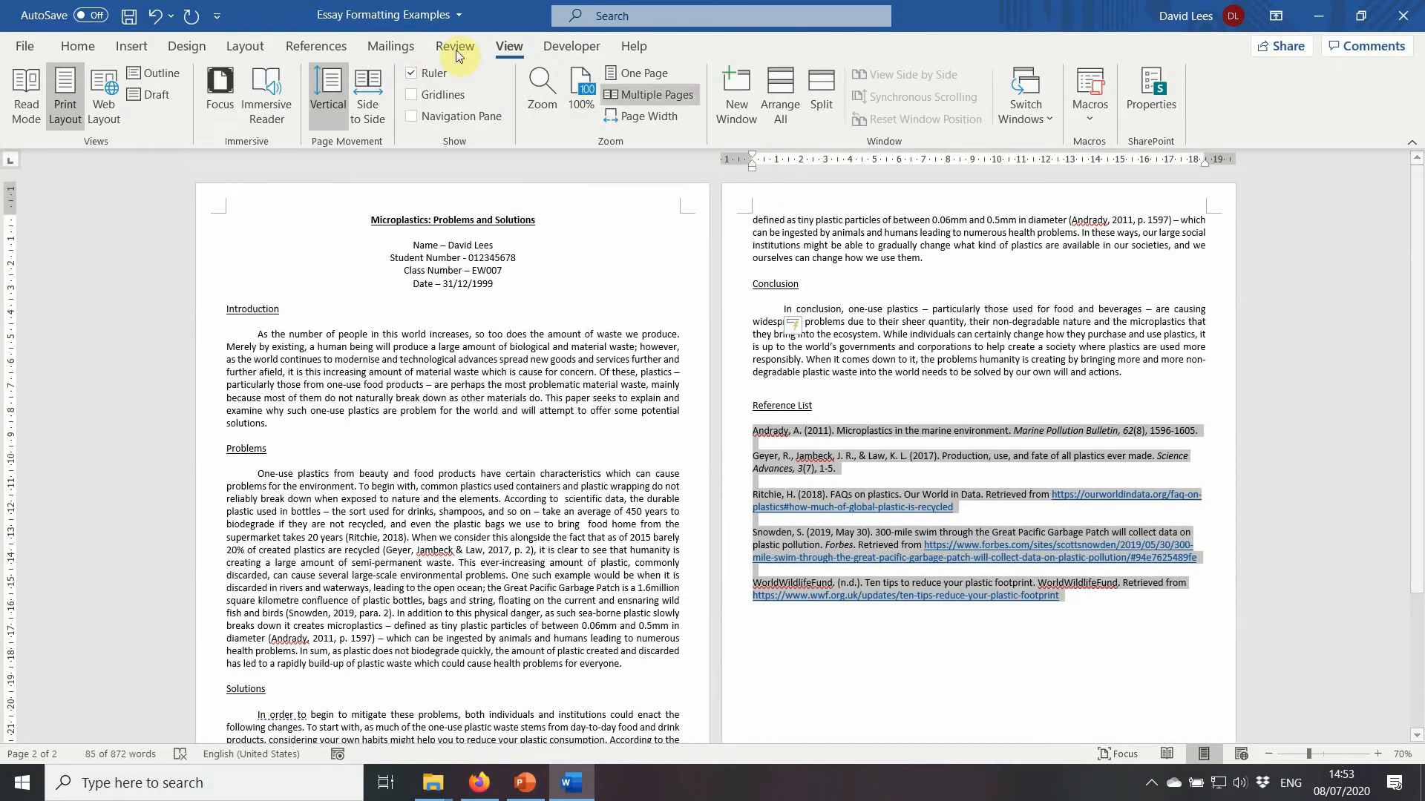
left_click(86, 51)
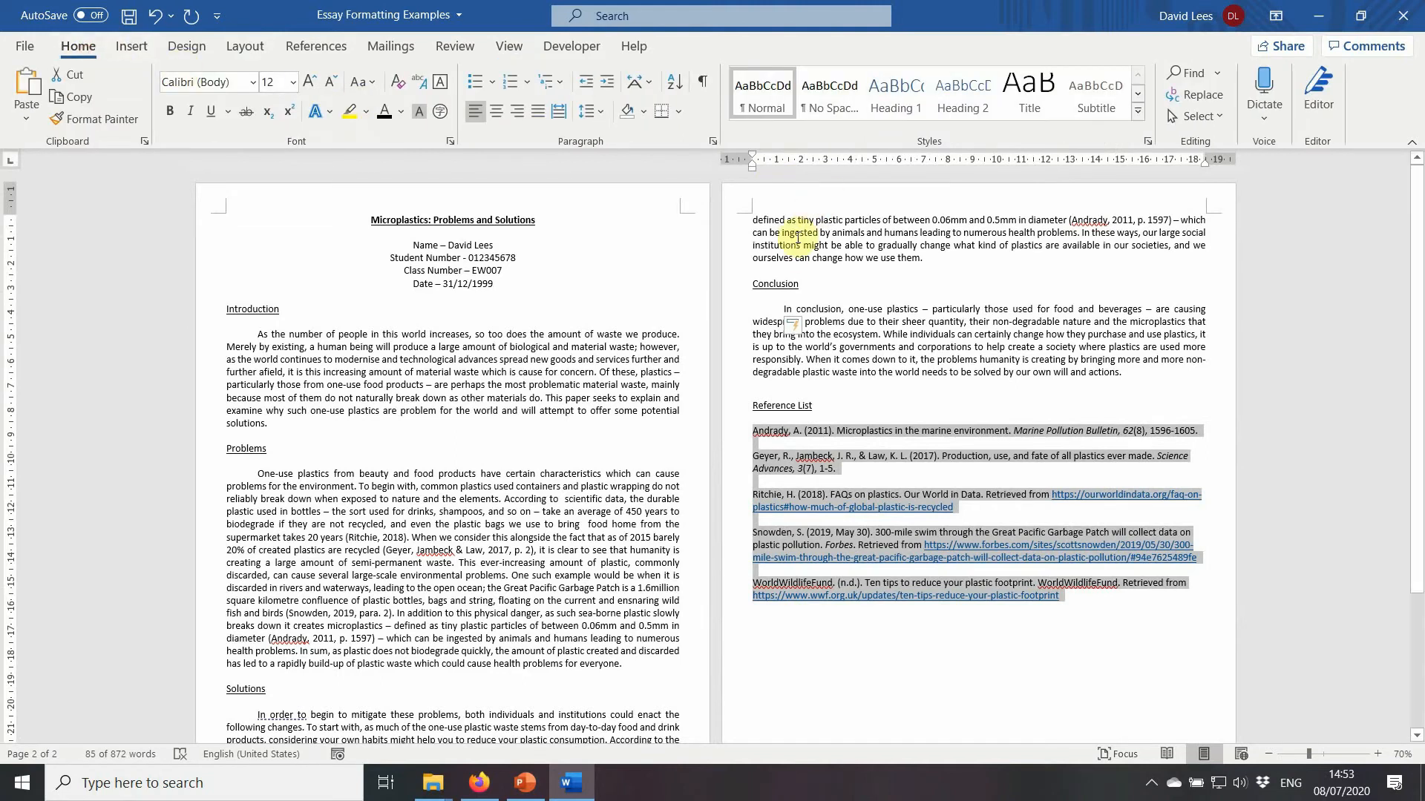
Give all Reference List entries a hanging indent of about 1.25 cm, matching the first-line indent of the body paragraphs.
left_click_drag(1063, 603, 750, 430)
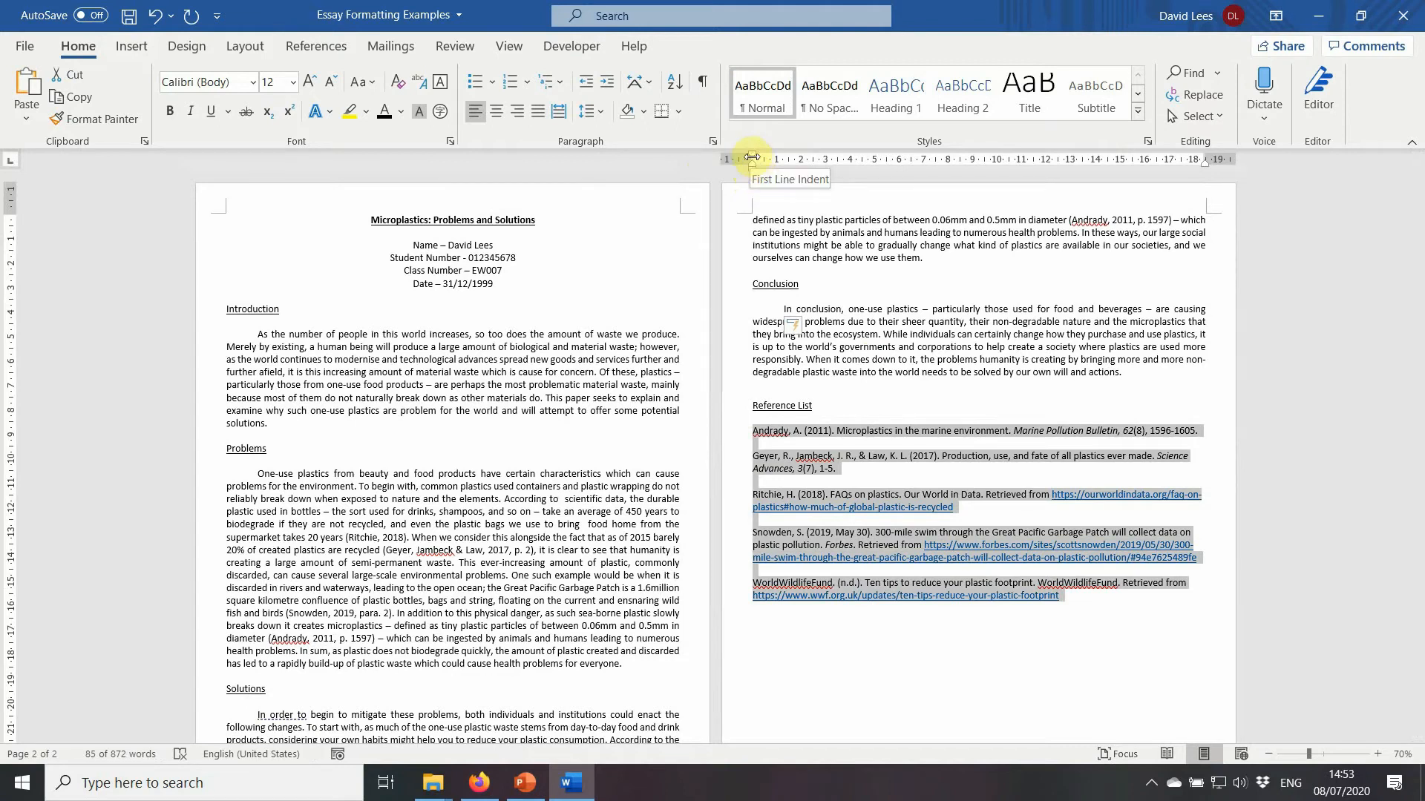
left_click_drag(751, 165, 786, 165)
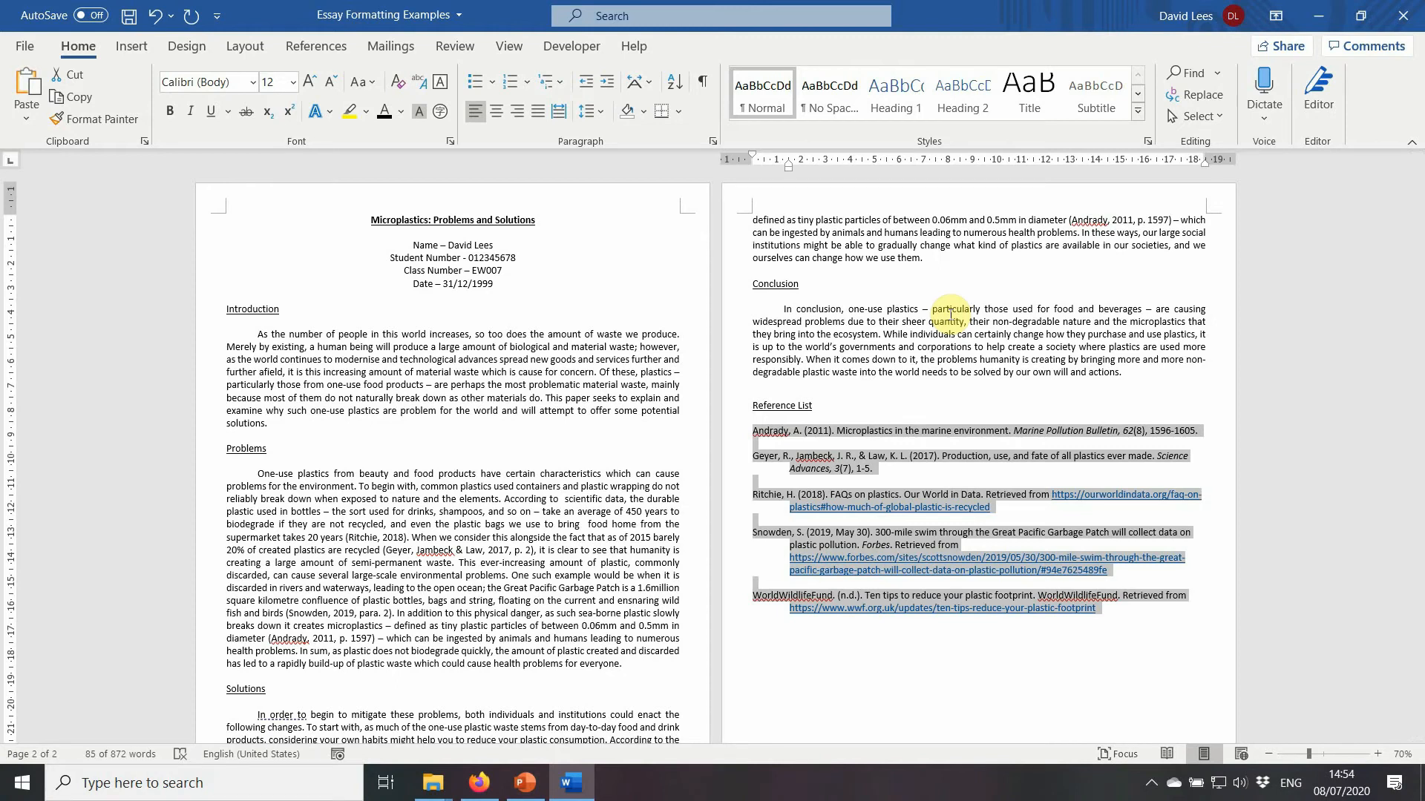
key("ctrl+shift+t")
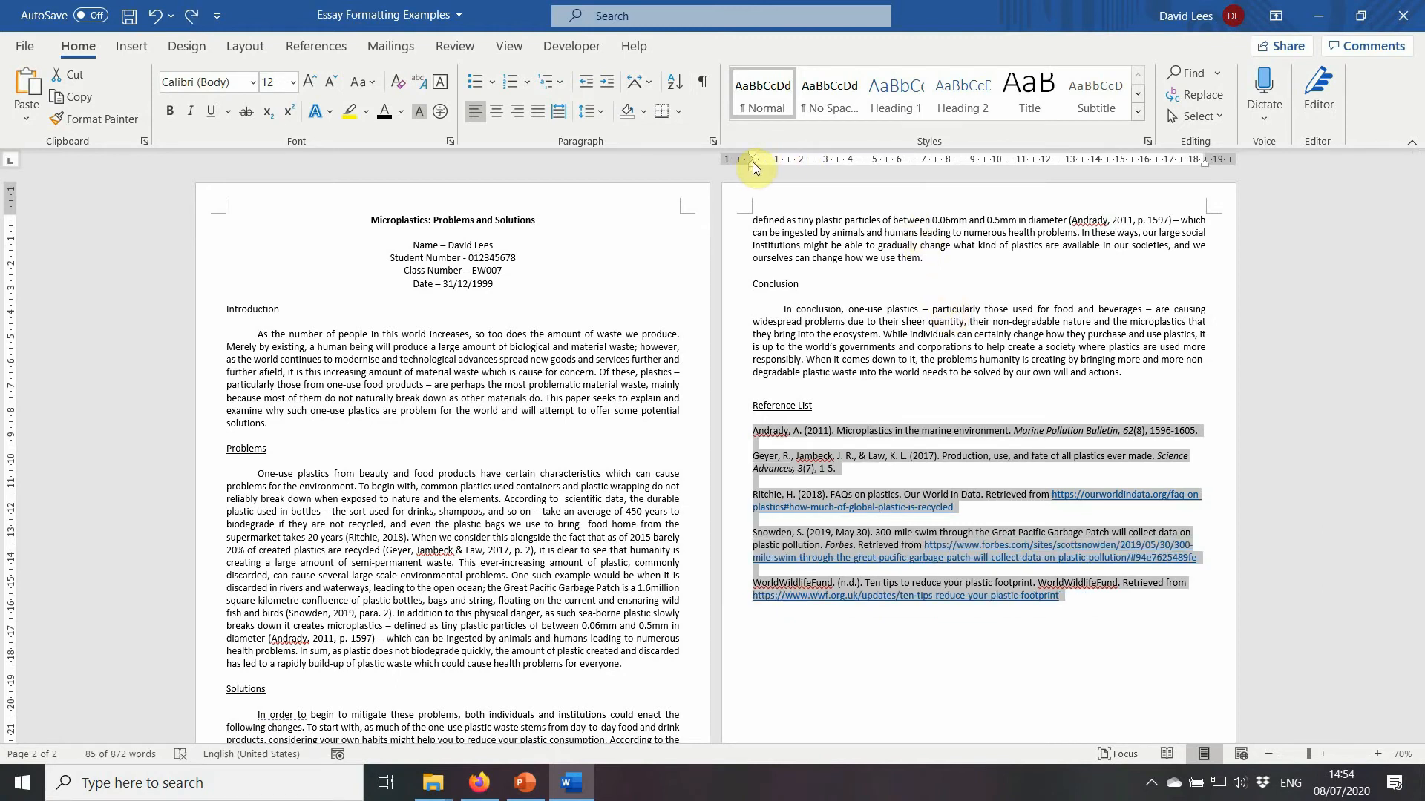
left_click_drag(752, 162, 790, 163)
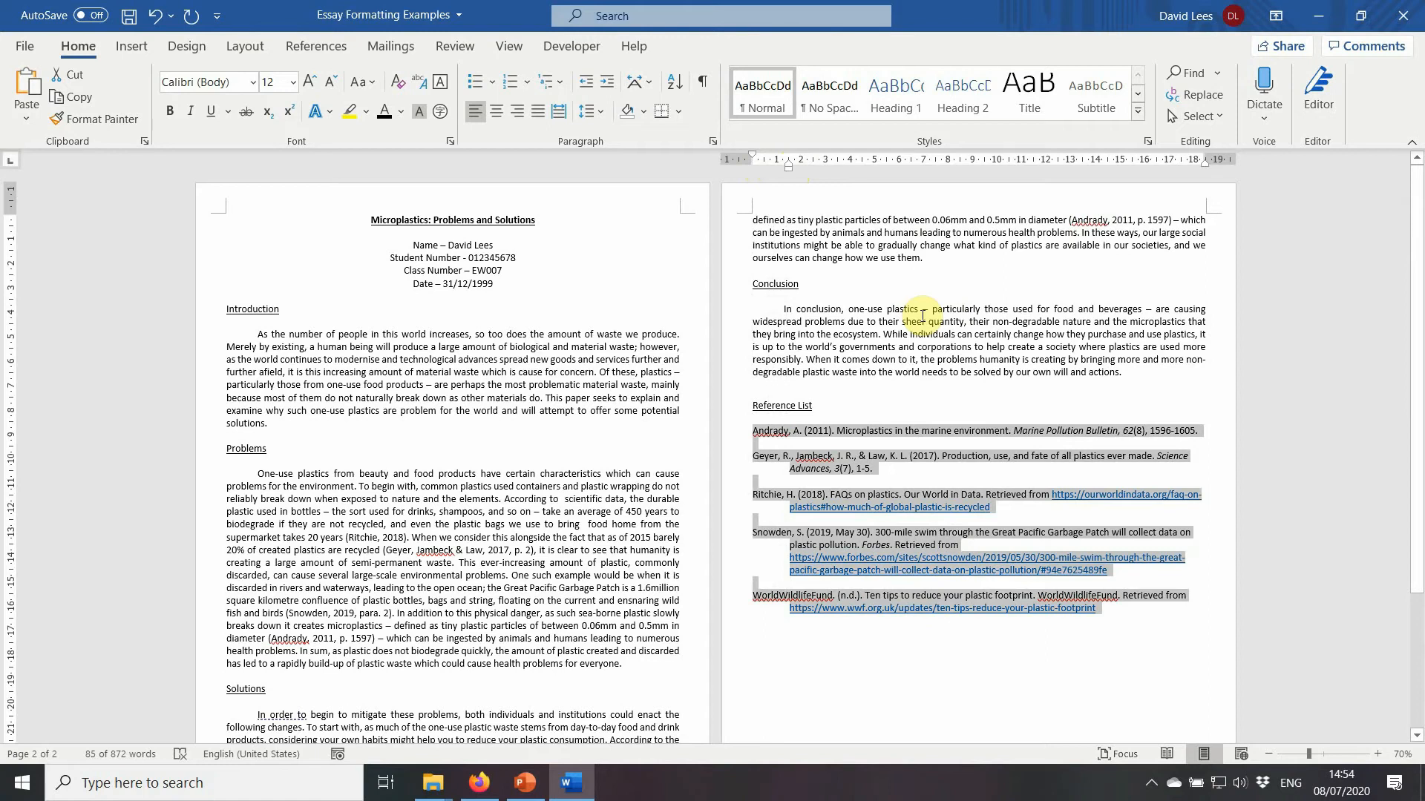
left_click(788, 164)
left_click_drag(788, 164, 784, 163)
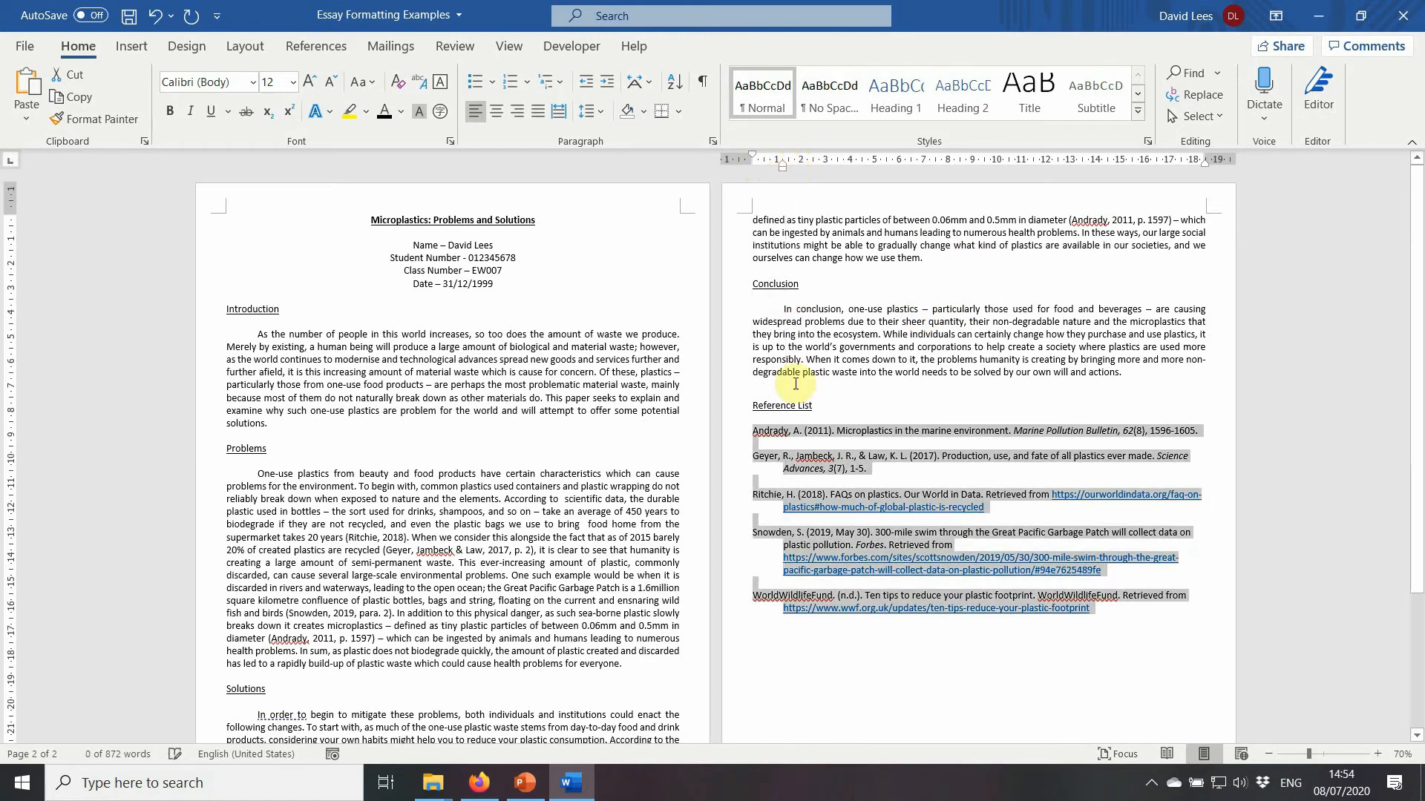
left_click(821, 359)
Review the formatting of the whole essay, from the title and student details to the Reference List.
scroll(838, 402, "down", 5)
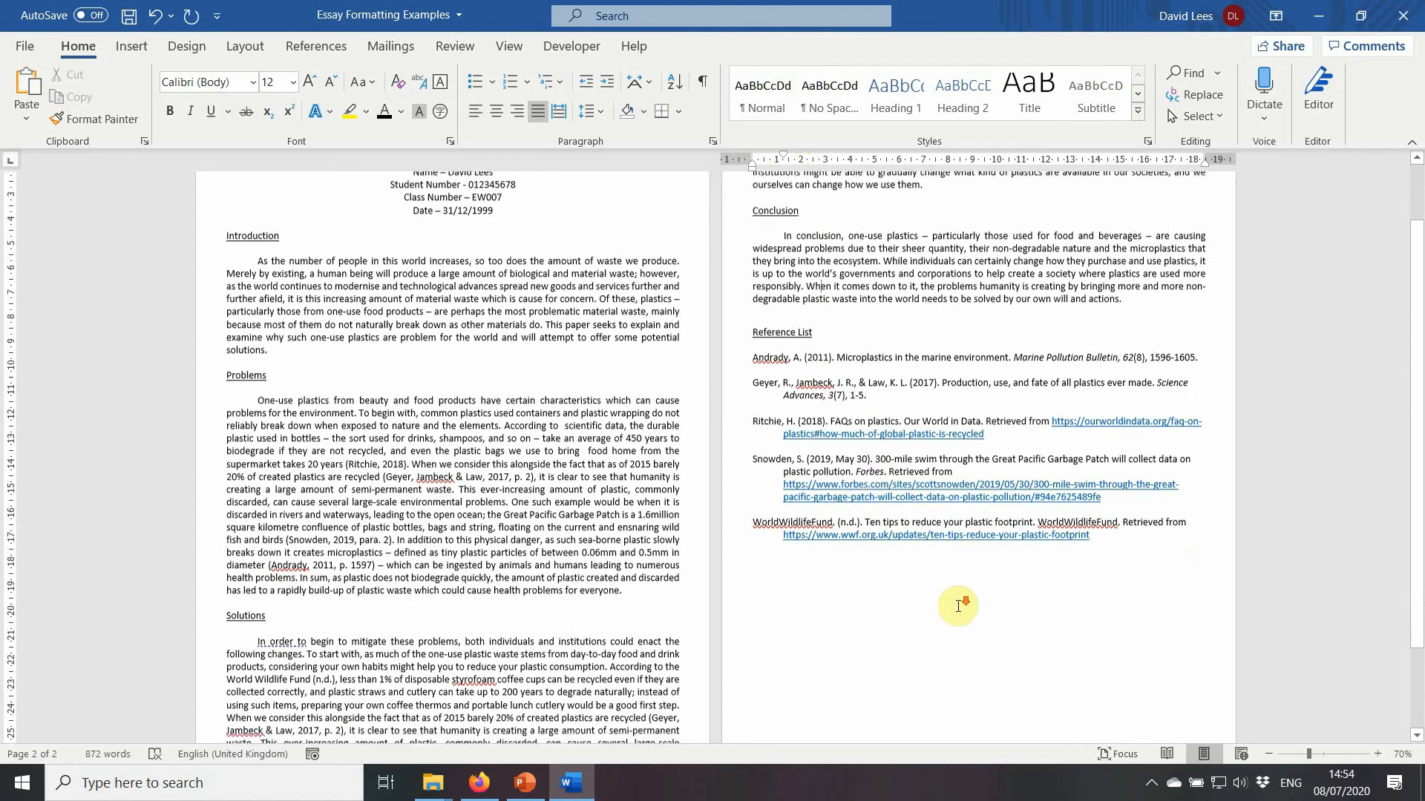
scroll(958, 607, "up", 5)
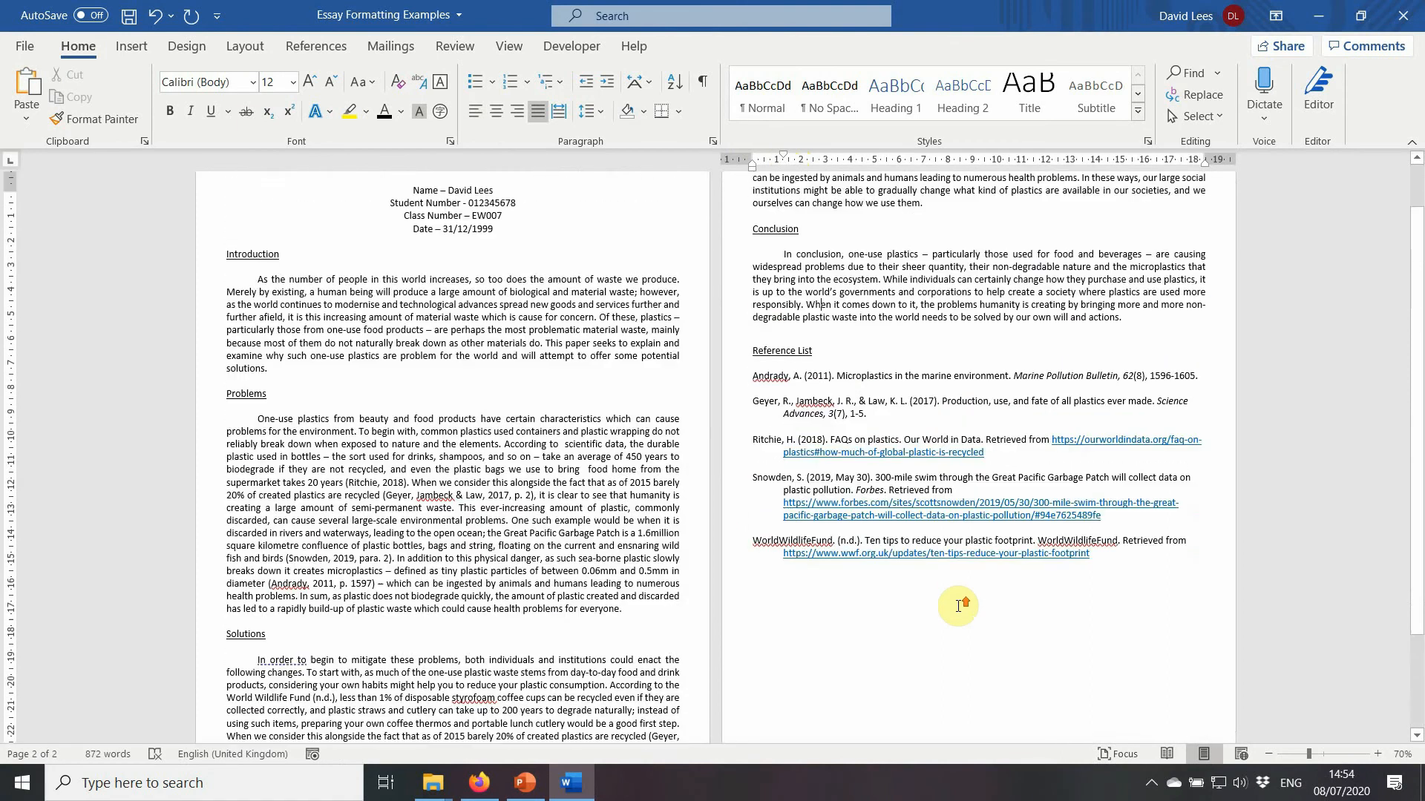
scroll(958, 606, "down", 1)
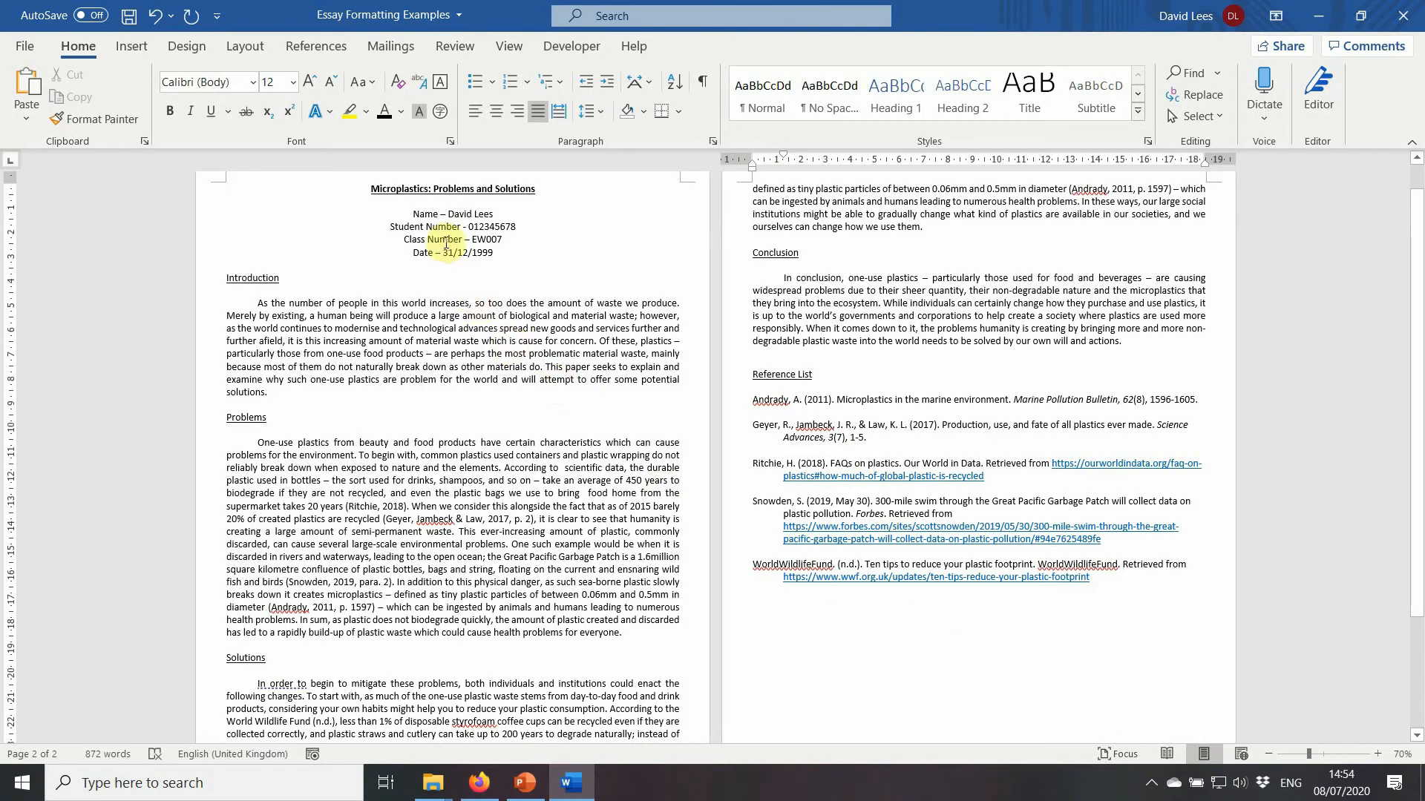
left_click(381, 495)
scroll(381, 499, "down", 5)
scroll(655, 475, "up", 6)
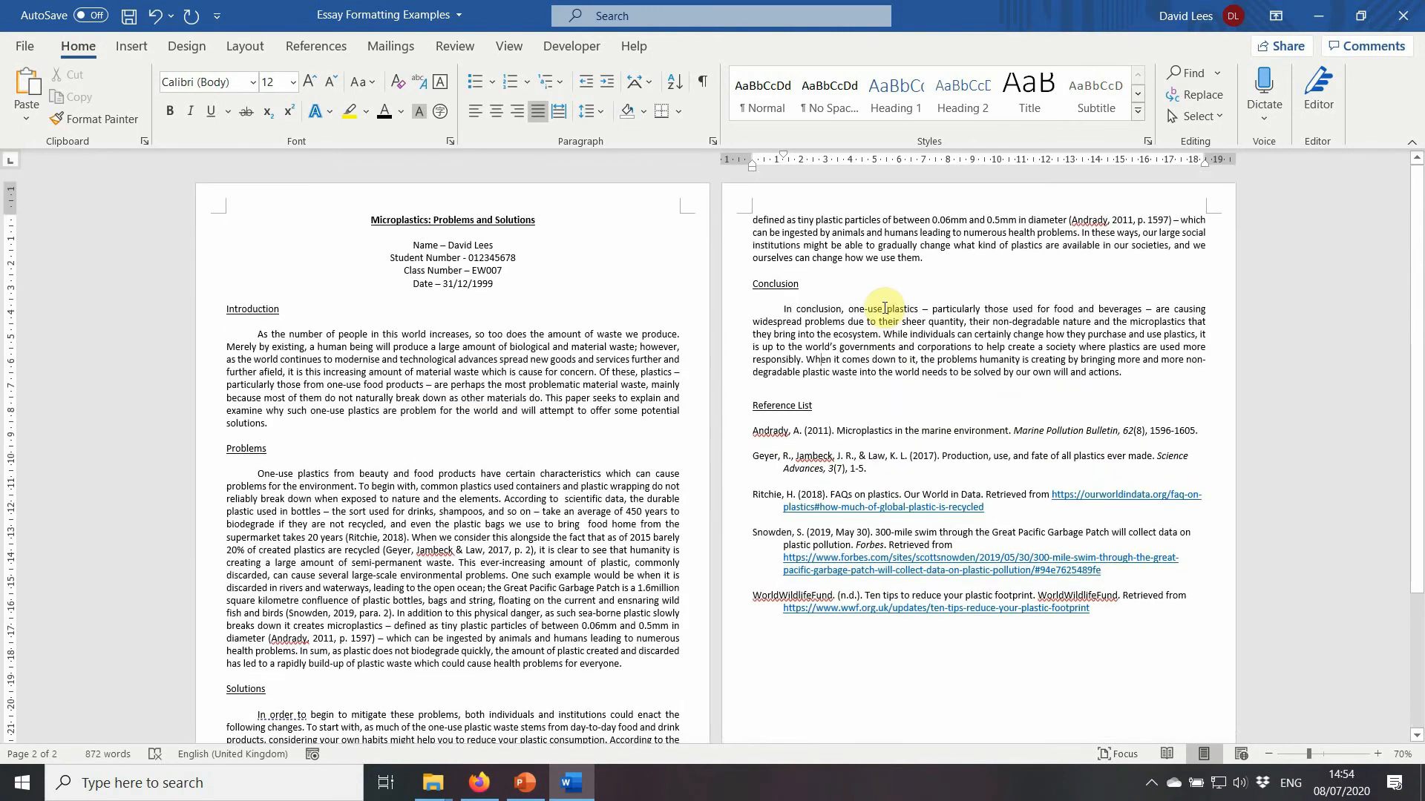
Compare the in-text citations in the Problems paragraph with their matching entries in the Reference List.
scroll(853, 365, "down", 3)
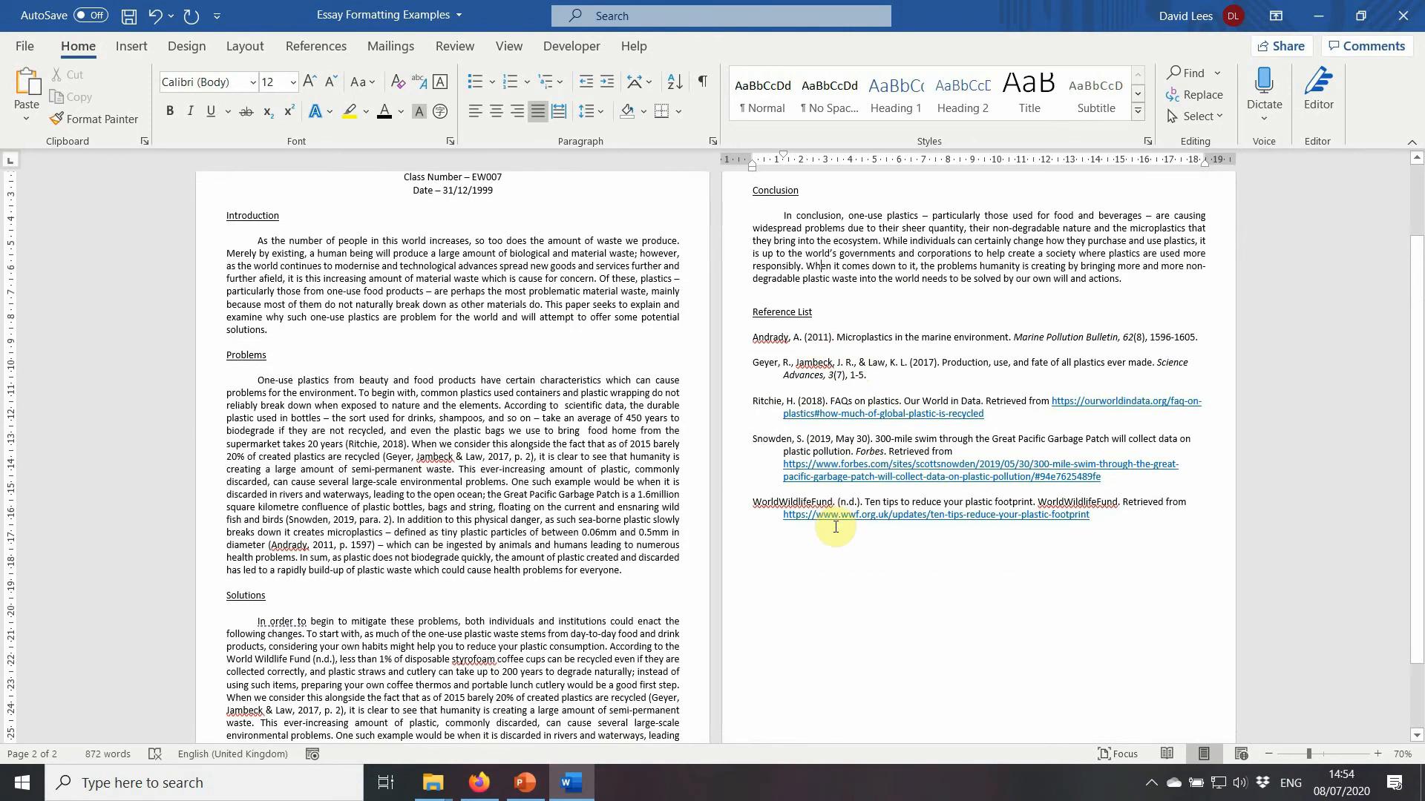
left_click_drag(346, 444, 400, 443)
left_click_drag(754, 400, 818, 398)
left_click(383, 456)
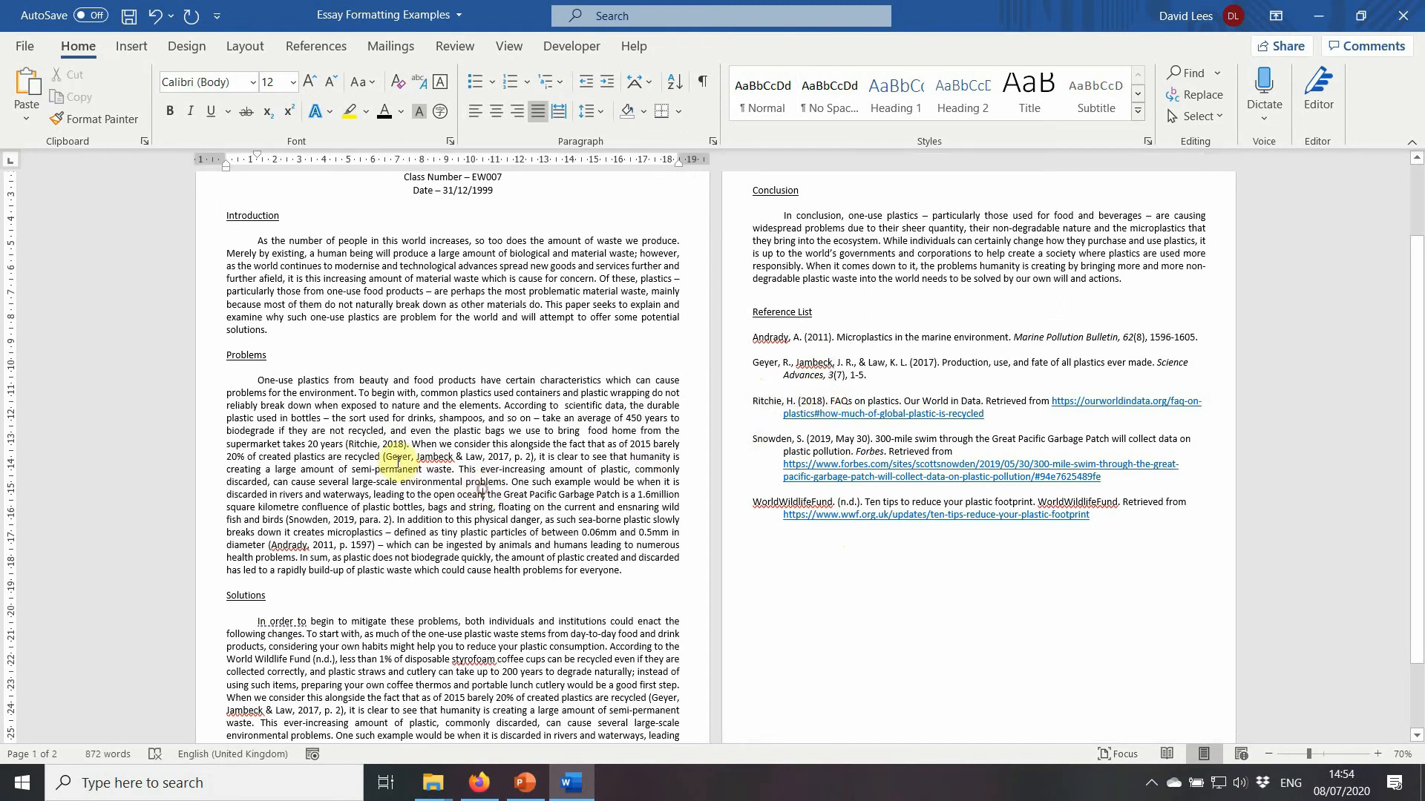
left_click_drag(384, 456, 531, 458)
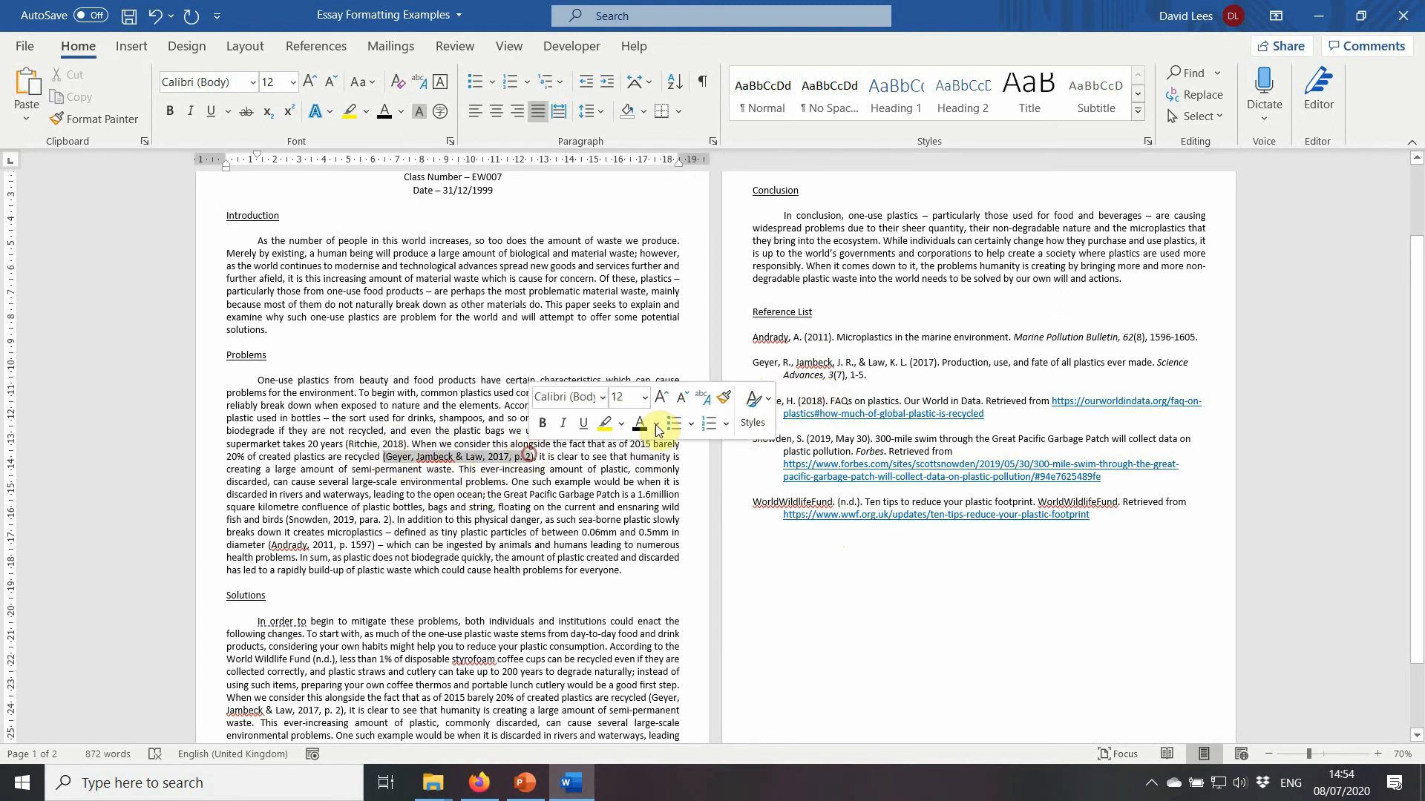
left_click_drag(753, 364, 937, 364)
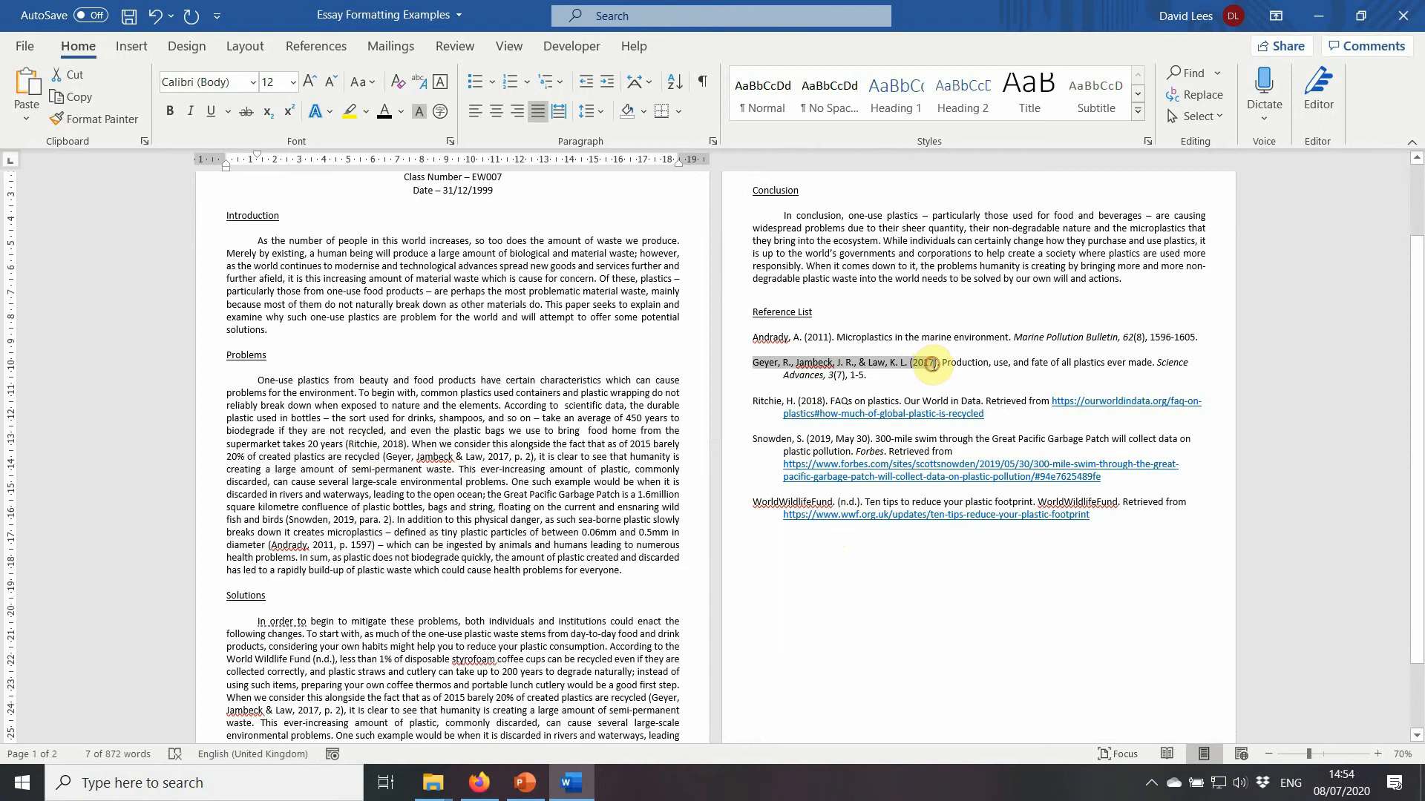
left_click_drag(288, 521, 384, 520)
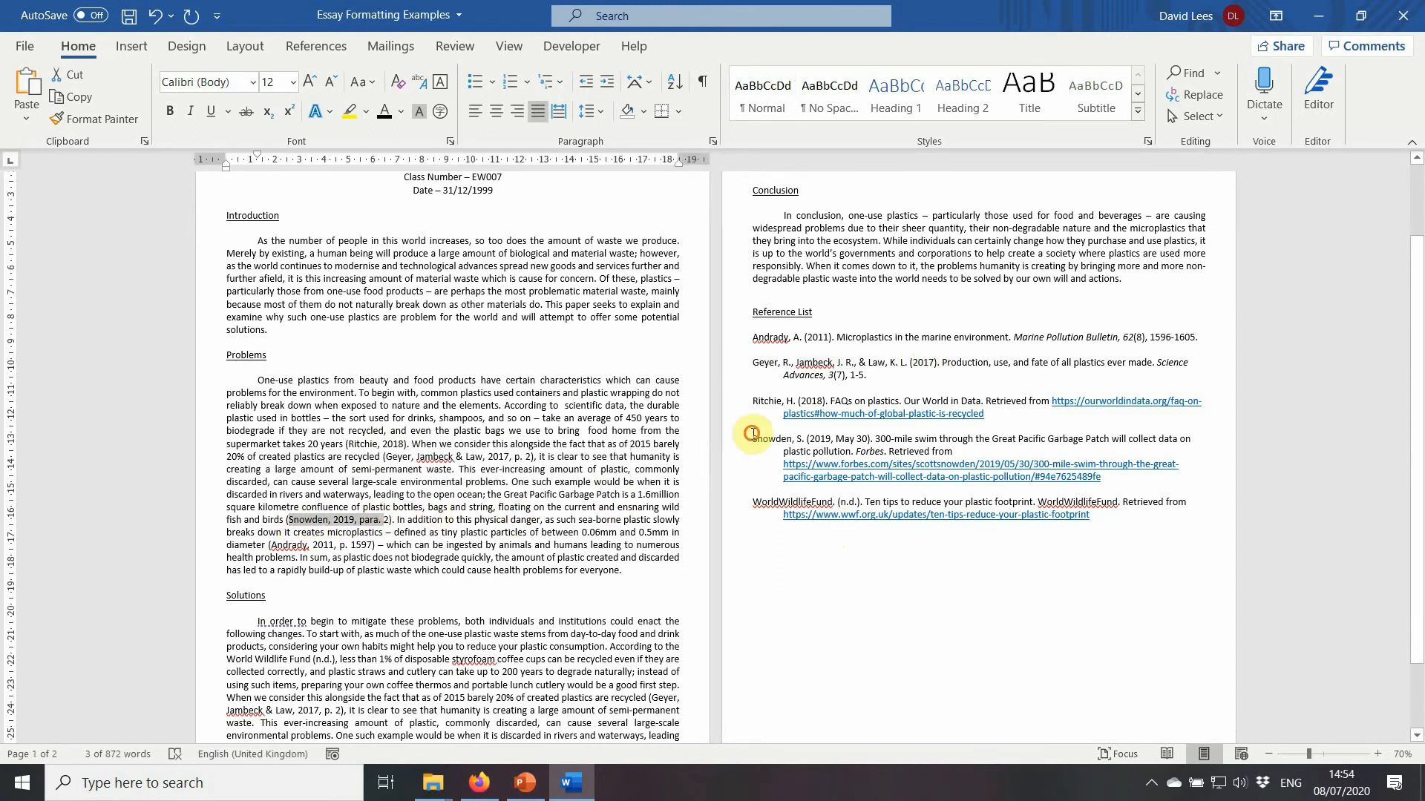
left_click_drag(753, 440, 842, 439)
left_click(300, 549)
left_click_drag(270, 545, 372, 545)
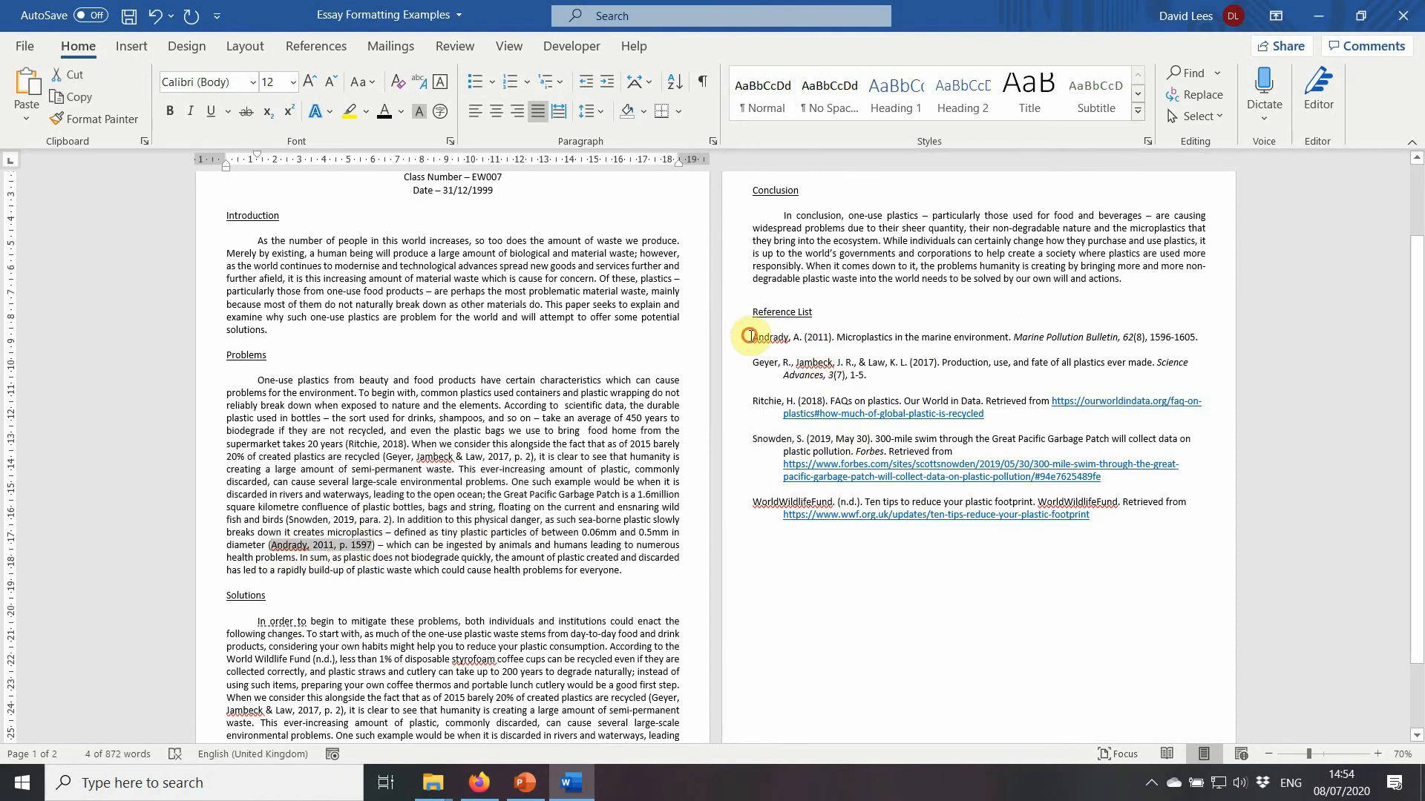
left_click_drag(753, 336, 857, 336)
Compare the World Wildlife Fund citation in the Solutions paragraph with its Reference List entry.
scroll(503, 560, "down", 1)
scroll(503, 561, "down", 1)
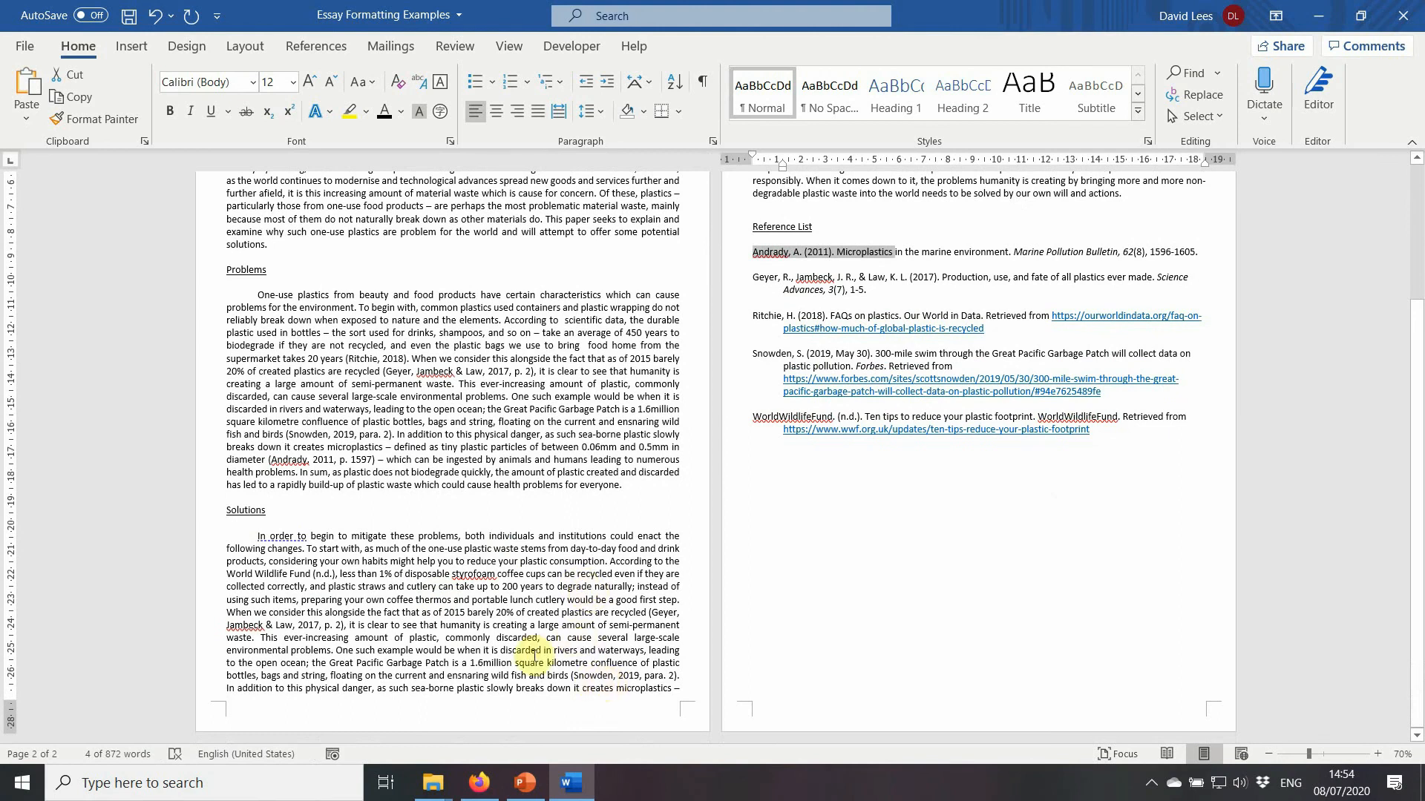
left_click_drag(227, 575, 332, 575)
left_click_drag(753, 416, 865, 416)
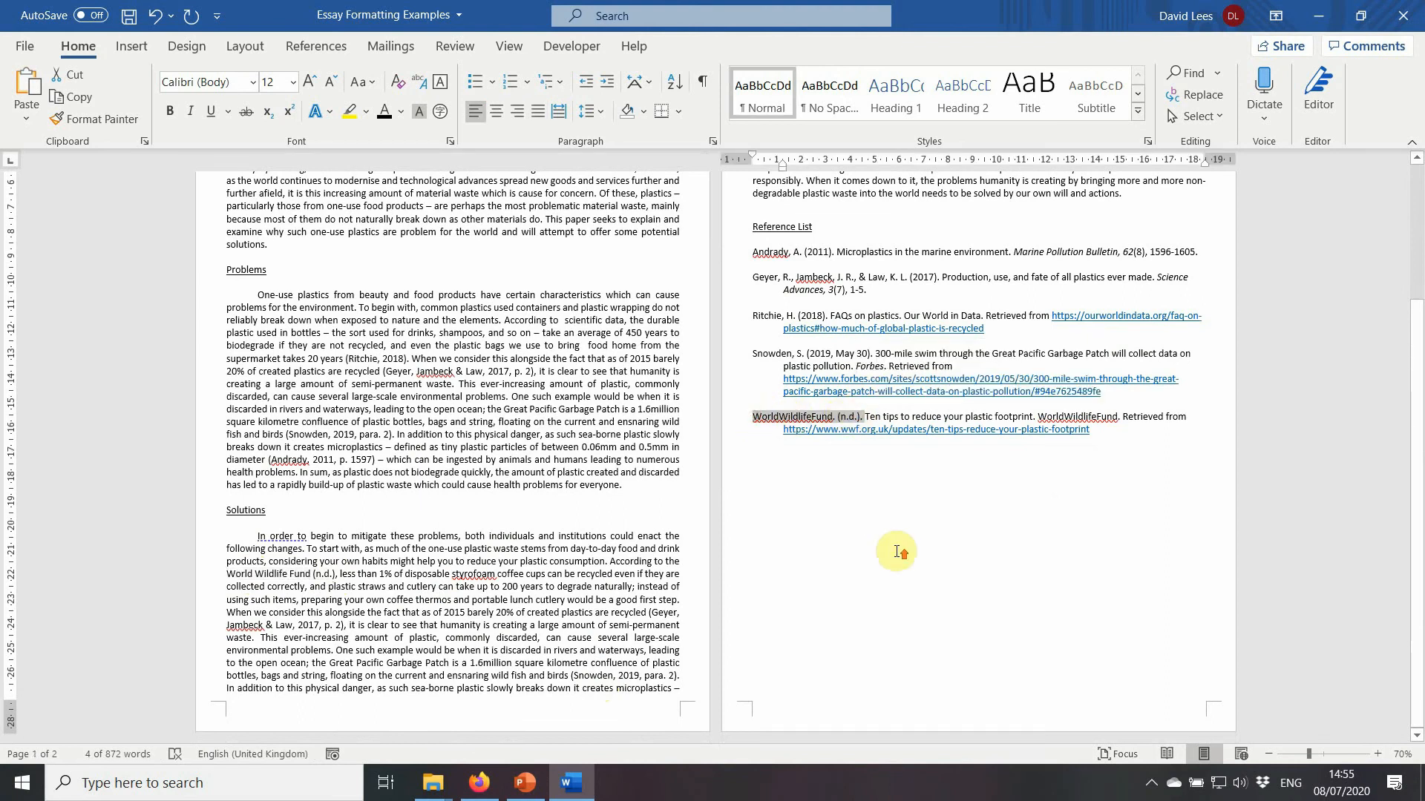
scroll(898, 549, "up", 3)
scroll(896, 551, "up", 2)
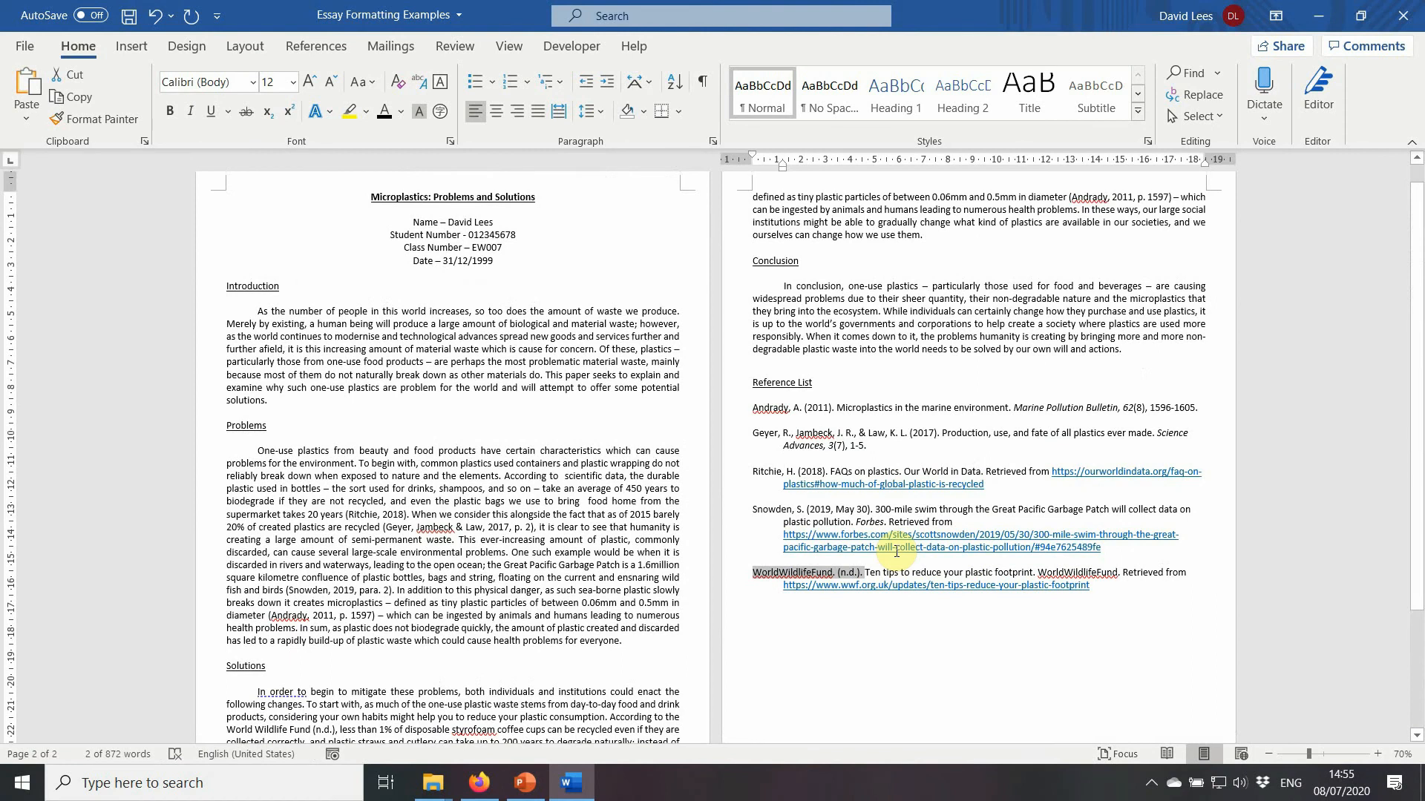
left_click(908, 607)
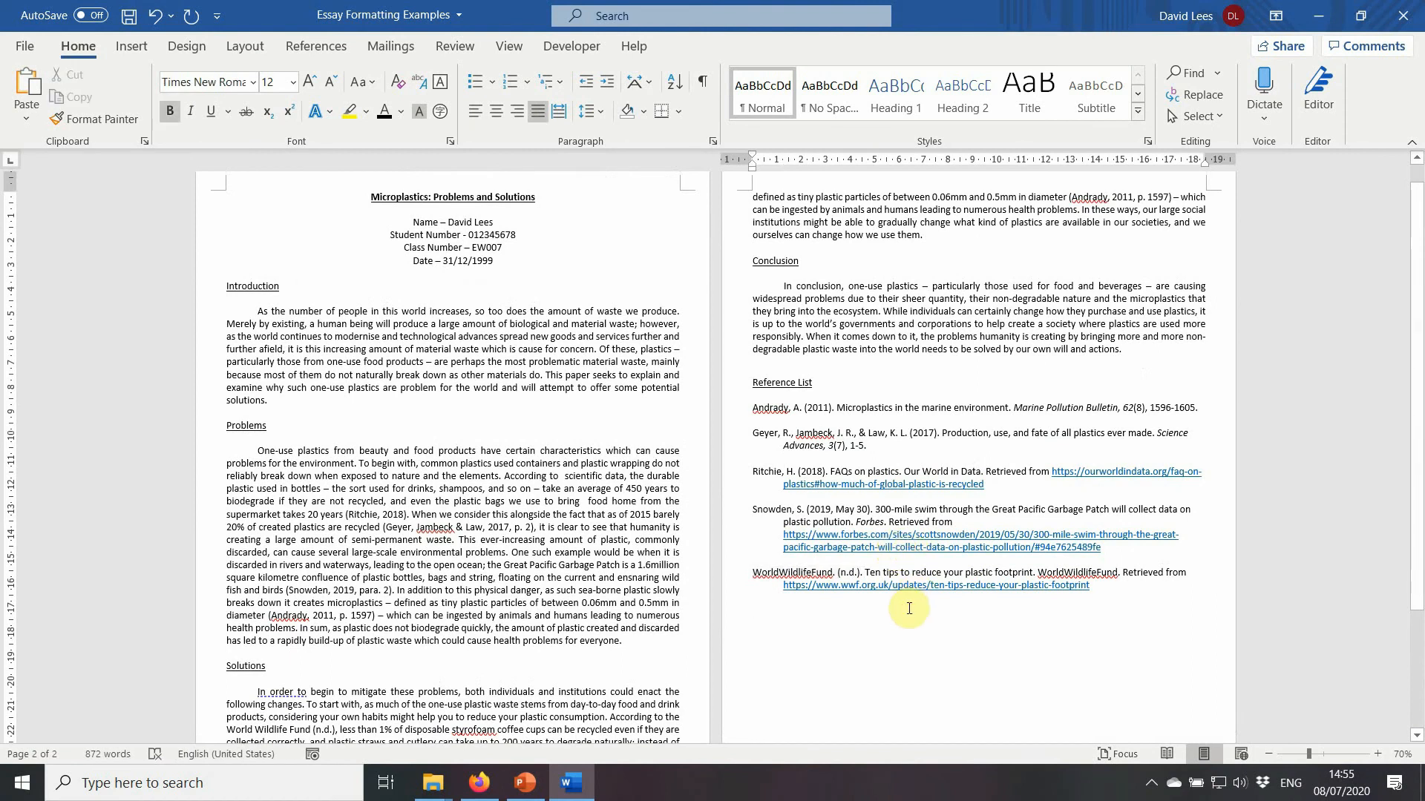